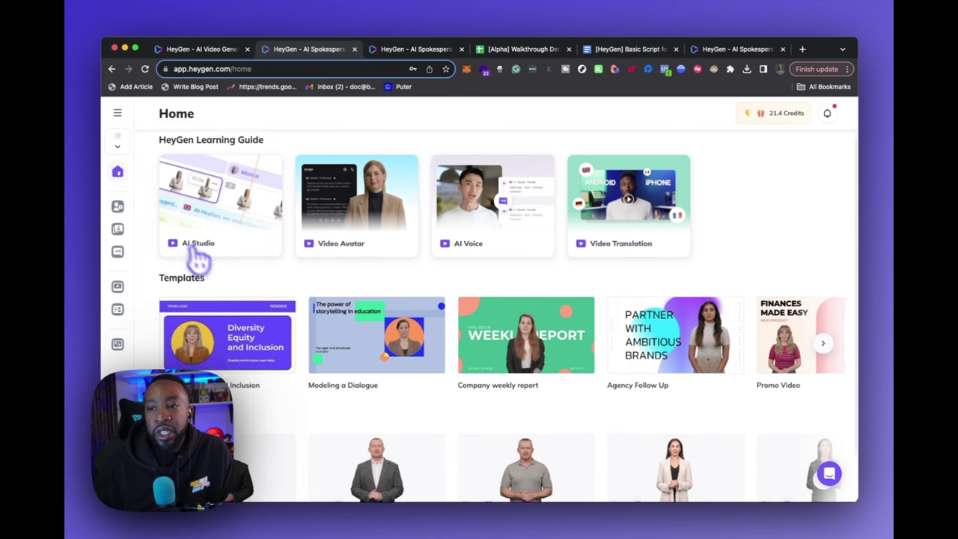
- Scroll the Home page, then switch to the HeyGen Update News page
{"action": "scroll", "coordinate": [210, 269], "scroll_direction": "down", "scroll_amount": 2}
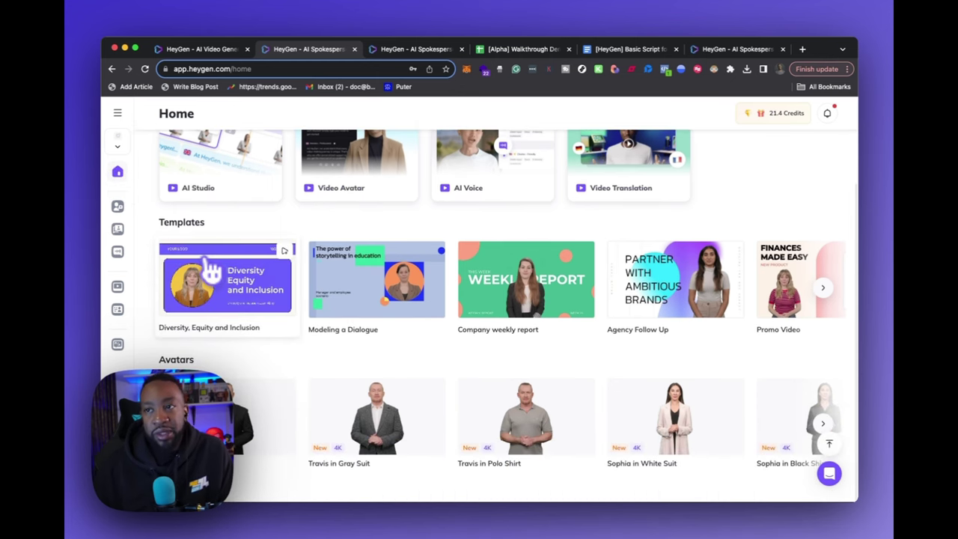
{"action": "scroll", "coordinate": [224, 247], "scroll_direction": "up", "scroll_amount": 2}
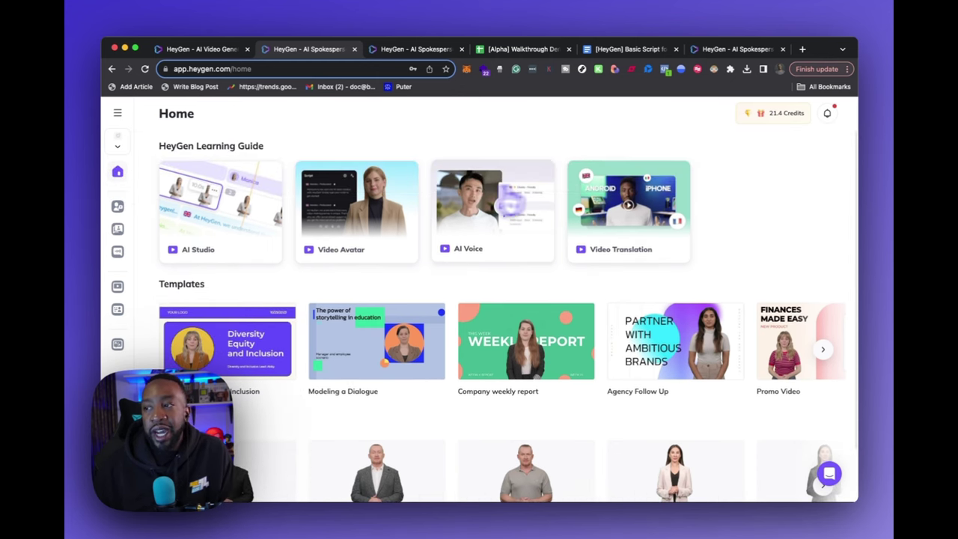
{"action": "scroll", "coordinate": [213, 358], "scroll_direction": "down", "scroll_amount": 2}
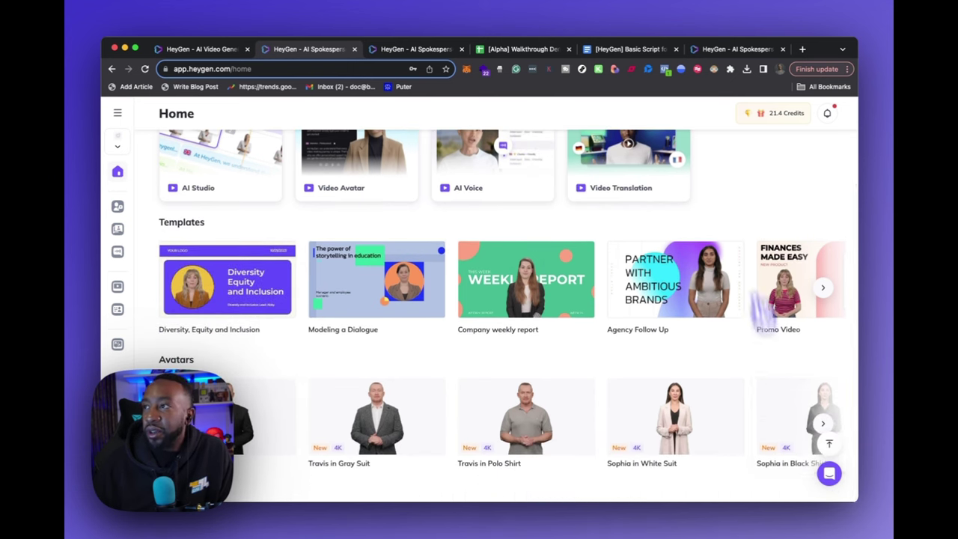
{"action": "left_click", "coordinate": [405, 50]}
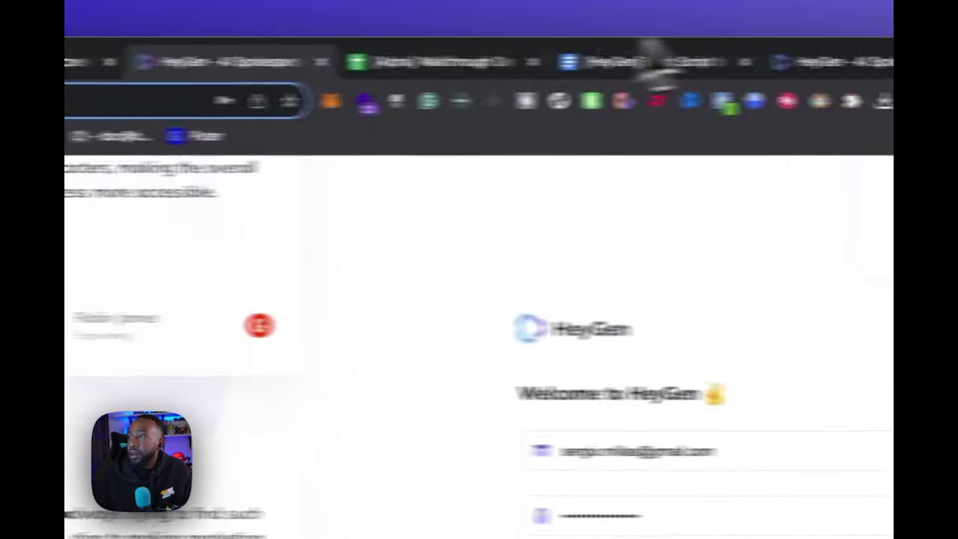
{"action": "left_click", "coordinate": [812, 61]}
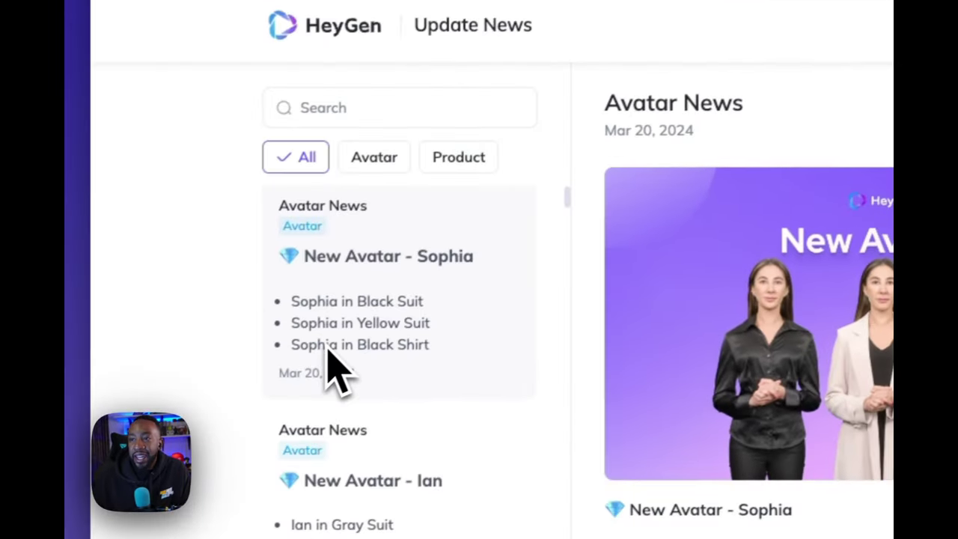
- Review the Harrison, Jason, Ian and Sophia new-avatar announcements, then return to the HeyGen Home page
{"action": "scroll", "coordinate": [342, 364], "scroll_direction": "down", "scroll_amount": 3}
{"action": "scroll", "coordinate": [342, 364], "scroll_direction": "down", "scroll_amount": 3}
{"action": "left_click", "coordinate": [349, 362]}
{"action": "scroll", "coordinate": [370, 411], "scroll_direction": "down", "scroll_amount": 5}
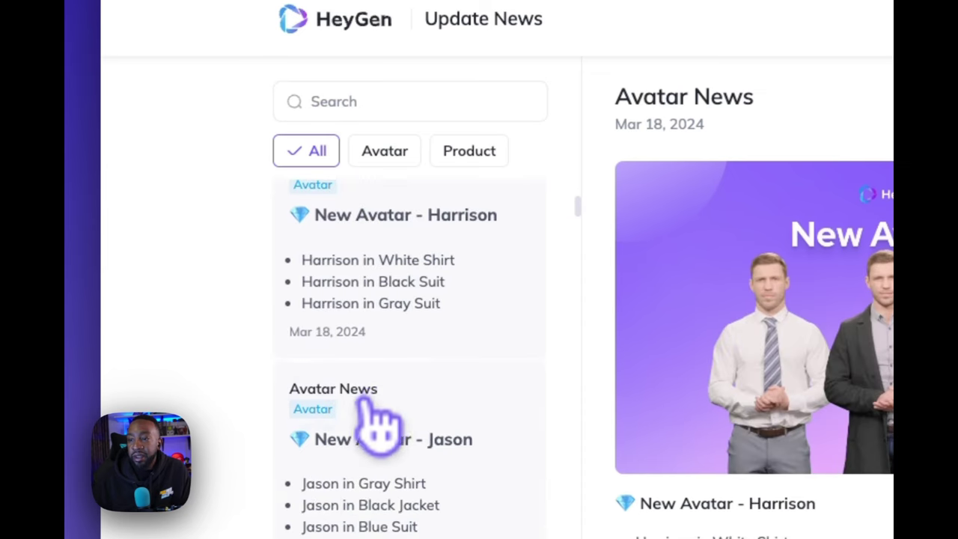
{"action": "left_click", "coordinate": [372, 419]}
{"action": "scroll", "coordinate": [397, 292], "scroll_direction": "up", "scroll_amount": 5}
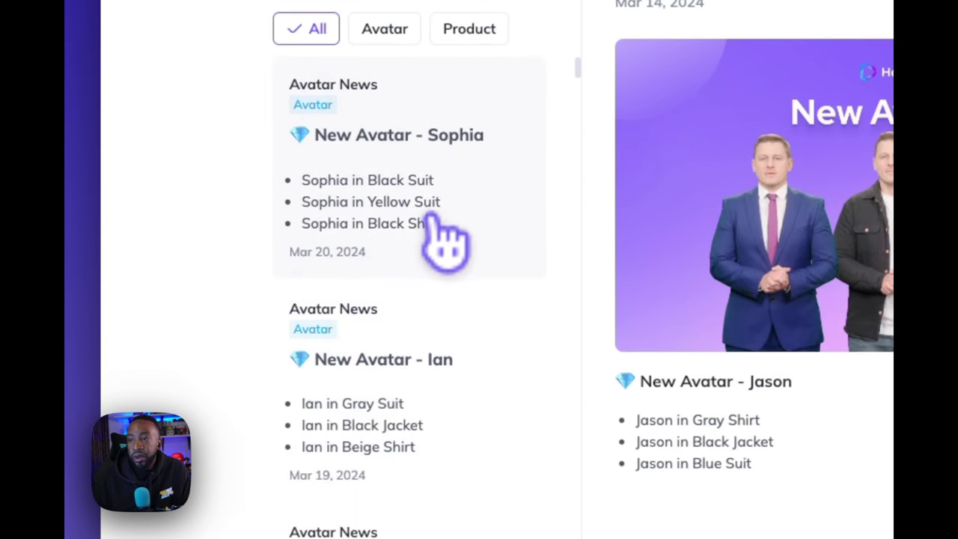
{"action": "left_click", "coordinate": [400, 412]}
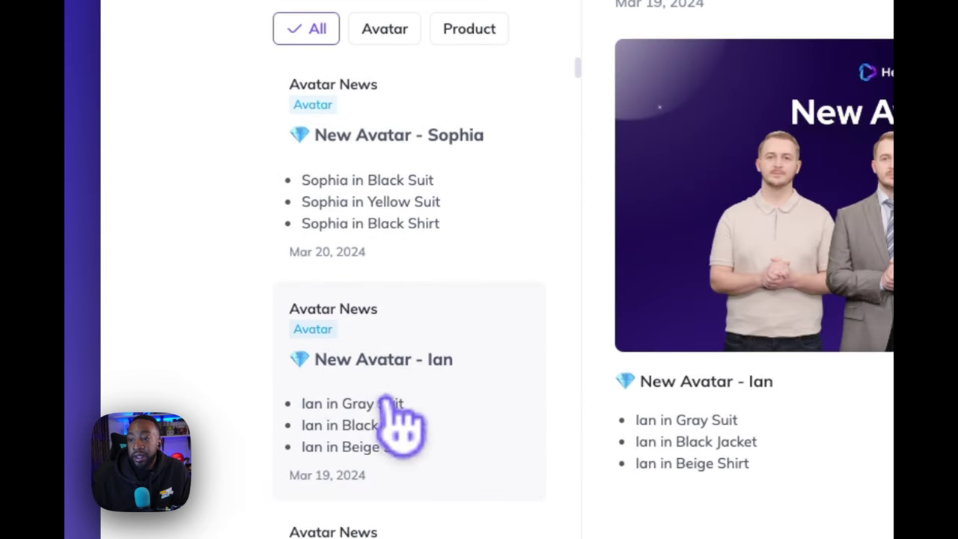
{"action": "left_click", "coordinate": [442, 207]}
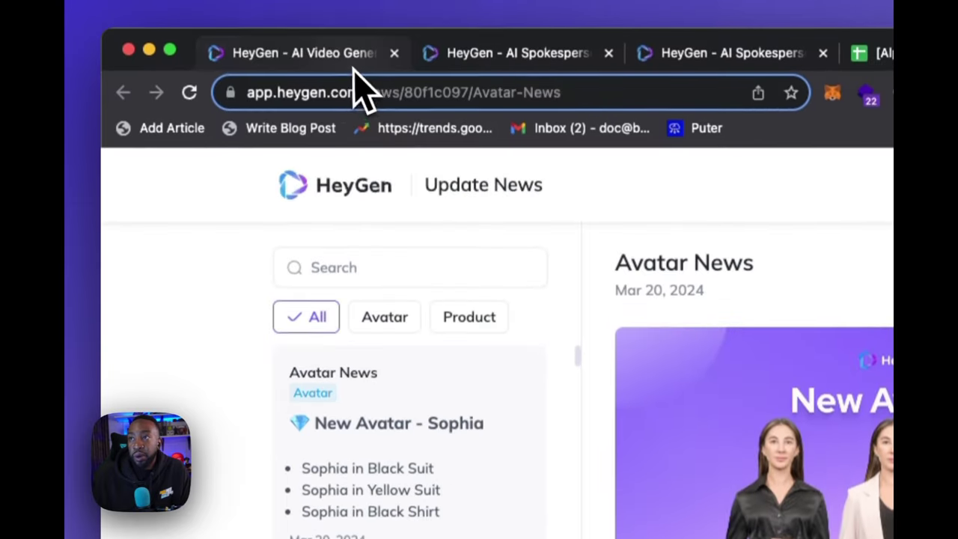
{"action": "left_click", "coordinate": [434, 53]}
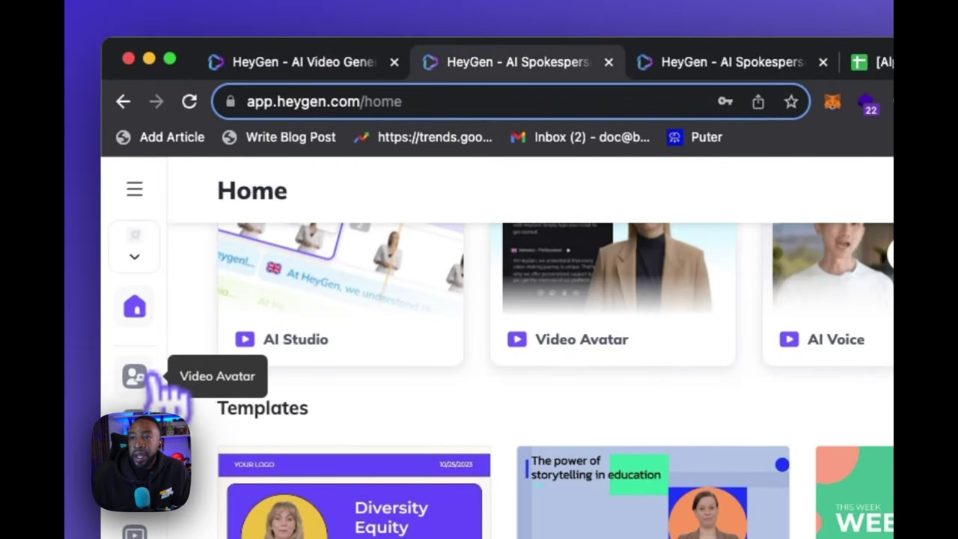
{"action": "left_click", "coordinate": [135, 377]}
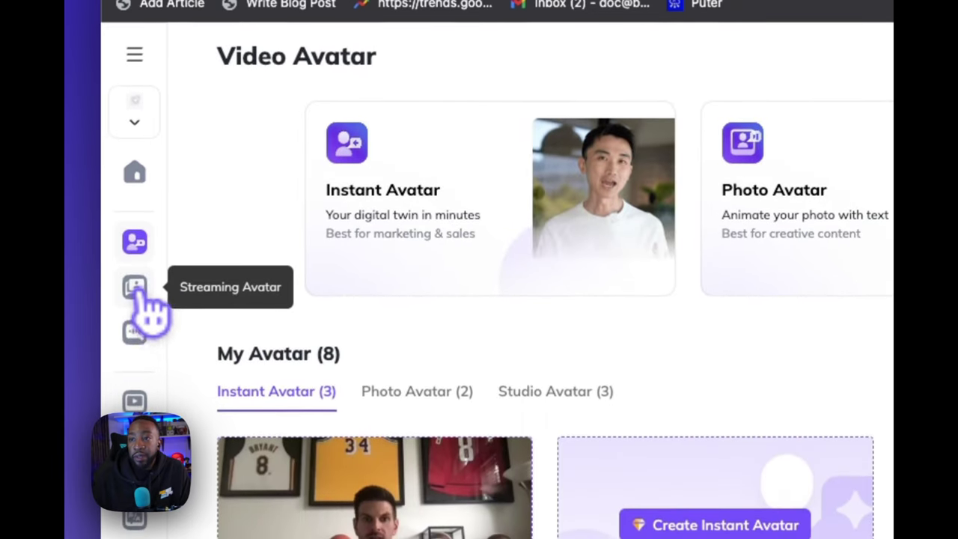
{"action": "left_click", "coordinate": [135, 419]}
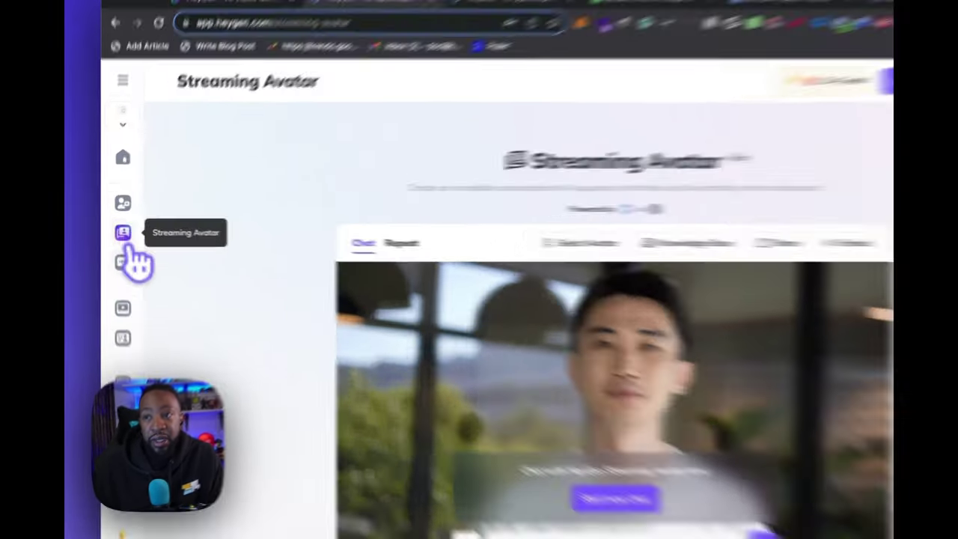
{"action": "left_click", "coordinate": [120, 251]}
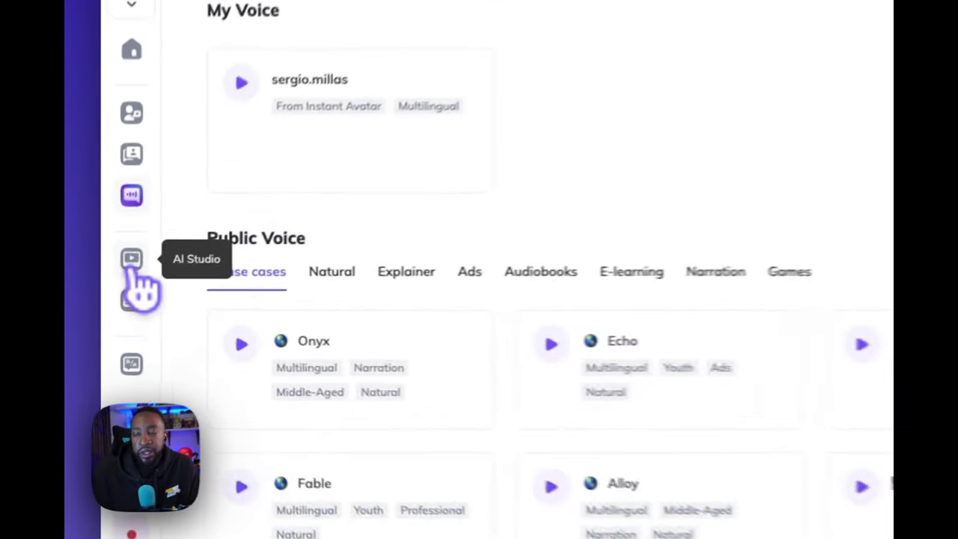
{"action": "left_click", "coordinate": [118, 287]}
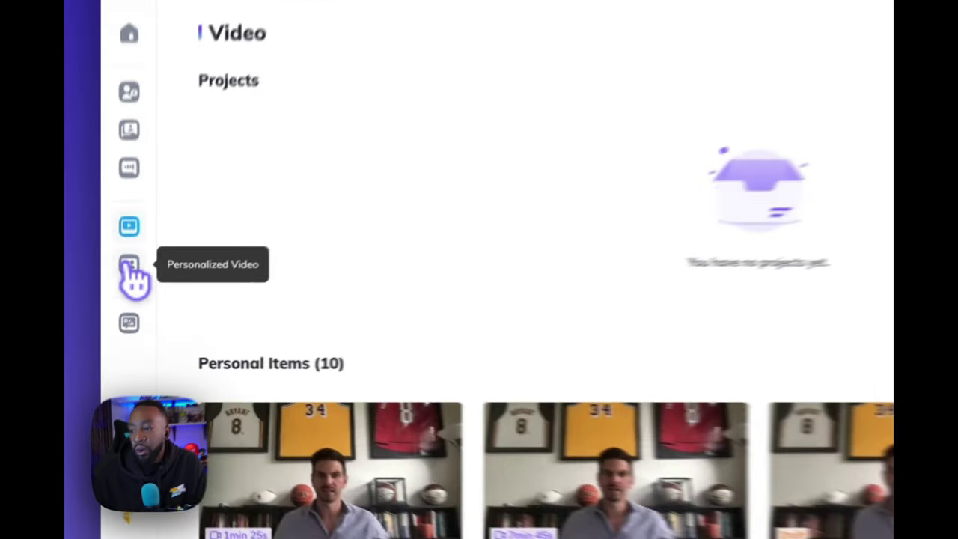
{"action": "left_click", "coordinate": [117, 310]}
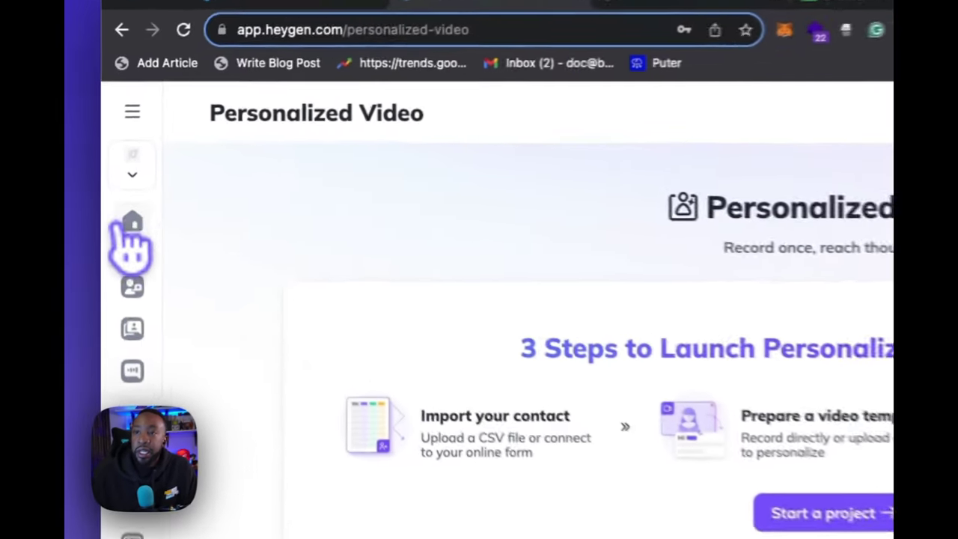
- Go from Home to Video Avatar and start creating a new instant avatar
{"action": "left_click", "coordinate": [118, 174]}
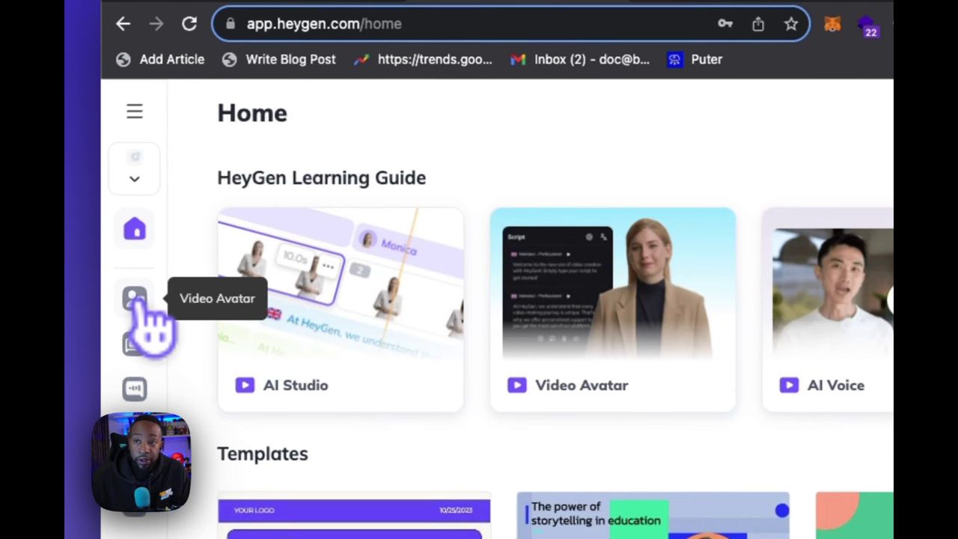
{"action": "left_click", "coordinate": [137, 301]}
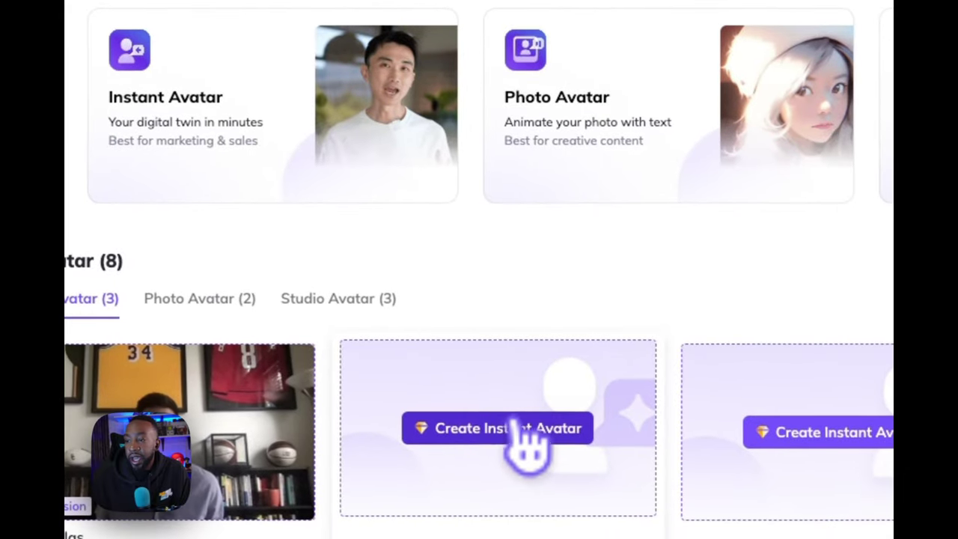
{"action": "left_click", "coordinate": [529, 443]}
- Pause, resume and skip ahead in the digital-twin intro video
{"action": "left_click", "coordinate": [320, 386]}
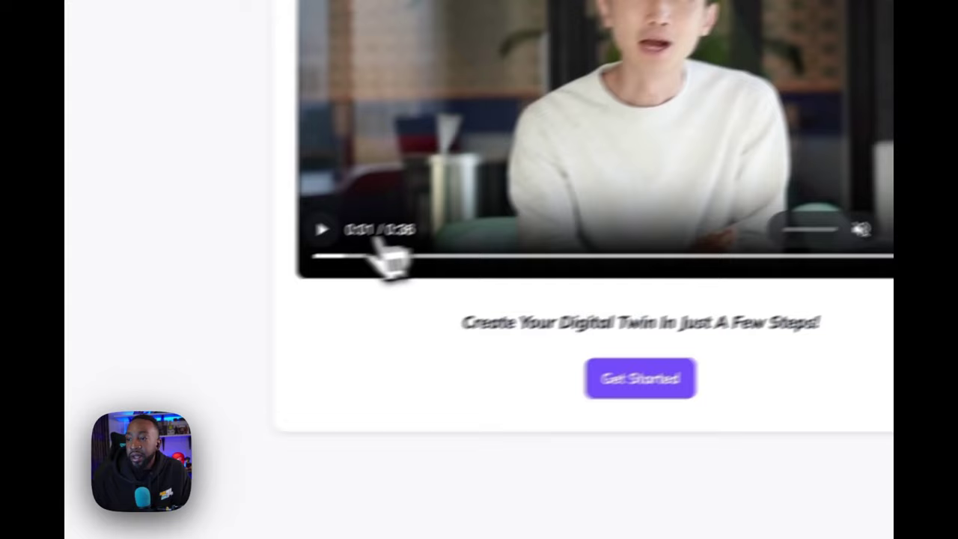
{"action": "left_click", "coordinate": [318, 324]}
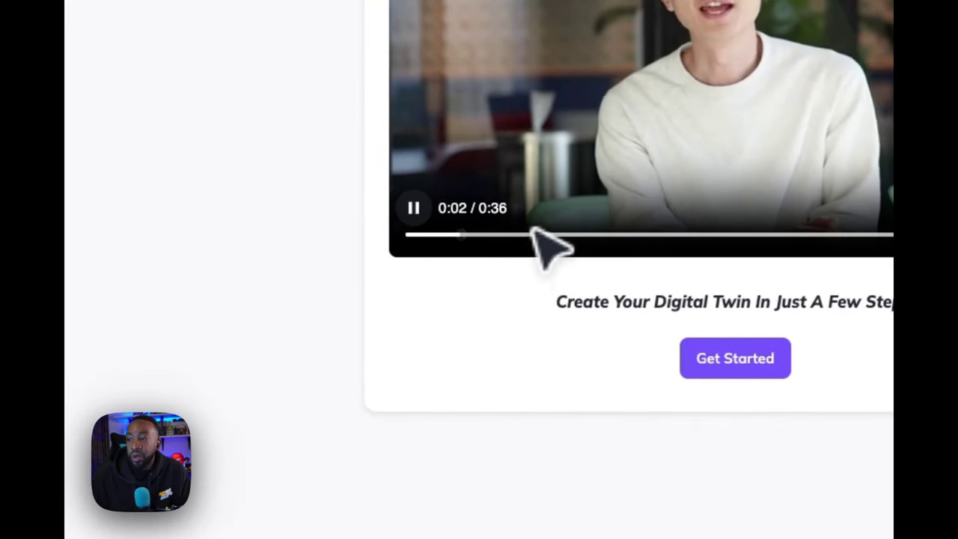
{"action": "left_click", "coordinate": [582, 235]}
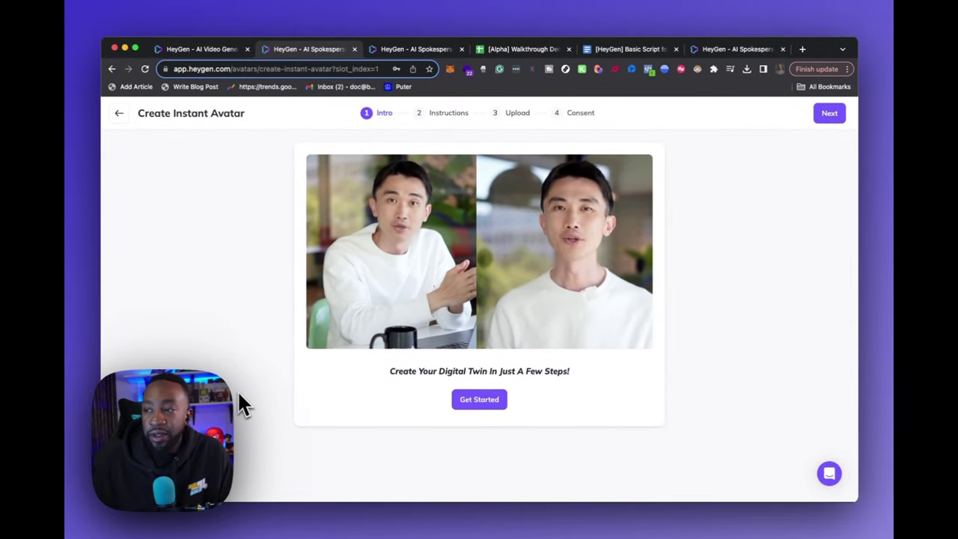
- Begin the instant avatar setup and choose text instructions instead of video
{"action": "left_click", "coordinate": [458, 403]}
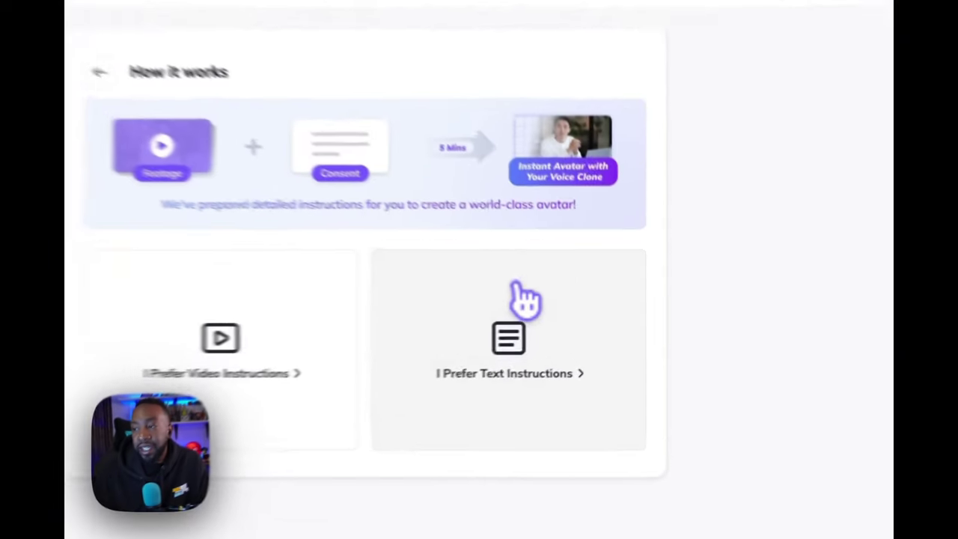
{"action": "left_click", "coordinate": [580, 311]}
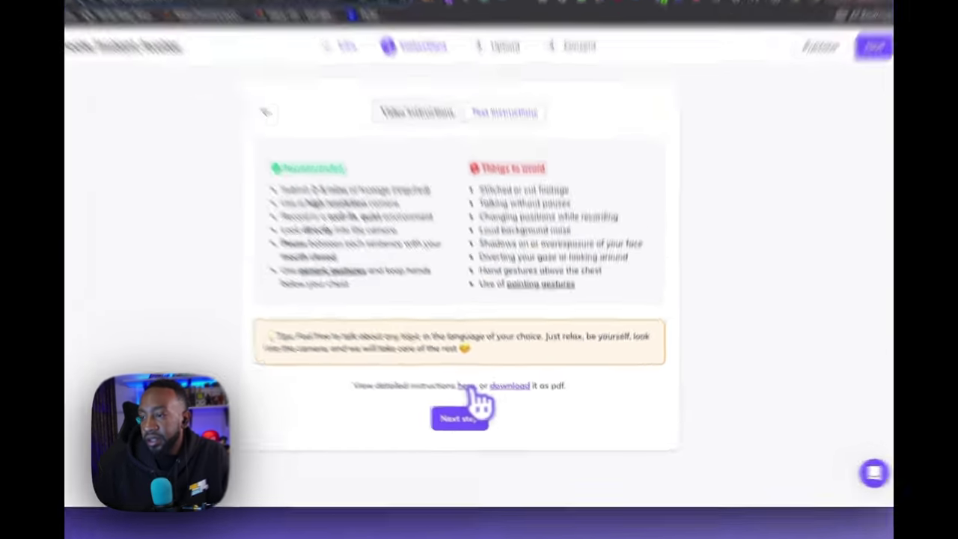
- Open the detailed instant avatar instructions article
{"action": "right_click", "coordinate": [476, 401]}
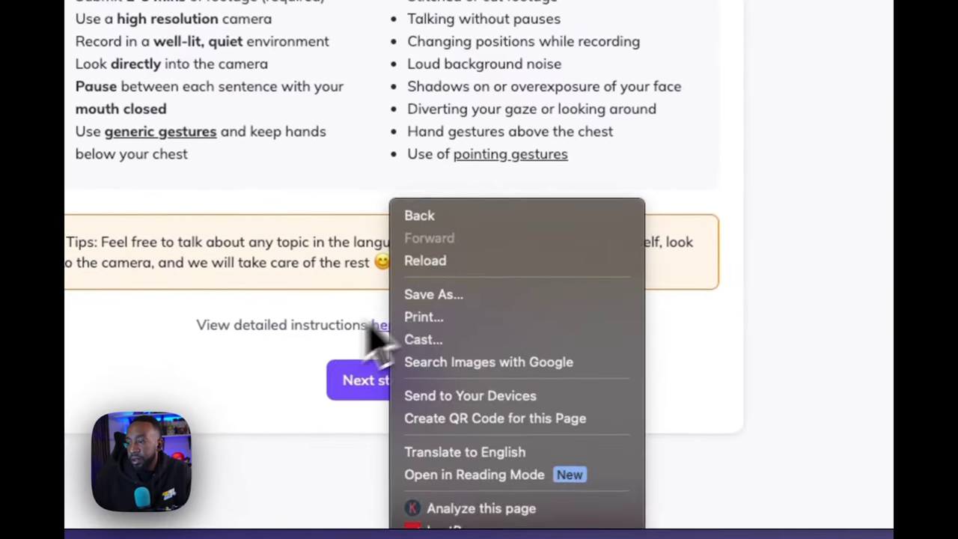
{"action": "left_click", "coordinate": [477, 405]}
{"action": "left_click", "coordinate": [383, 328]}
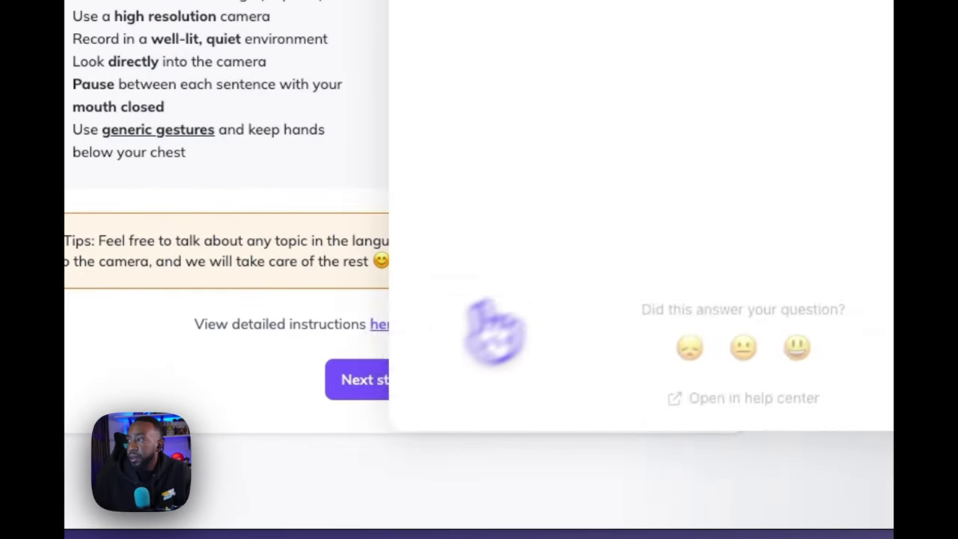
- Read through the Instant Avatar Instruction panel and close it
{"action": "scroll", "coordinate": [528, 359], "scroll_direction": "down", "scroll_amount": 5}
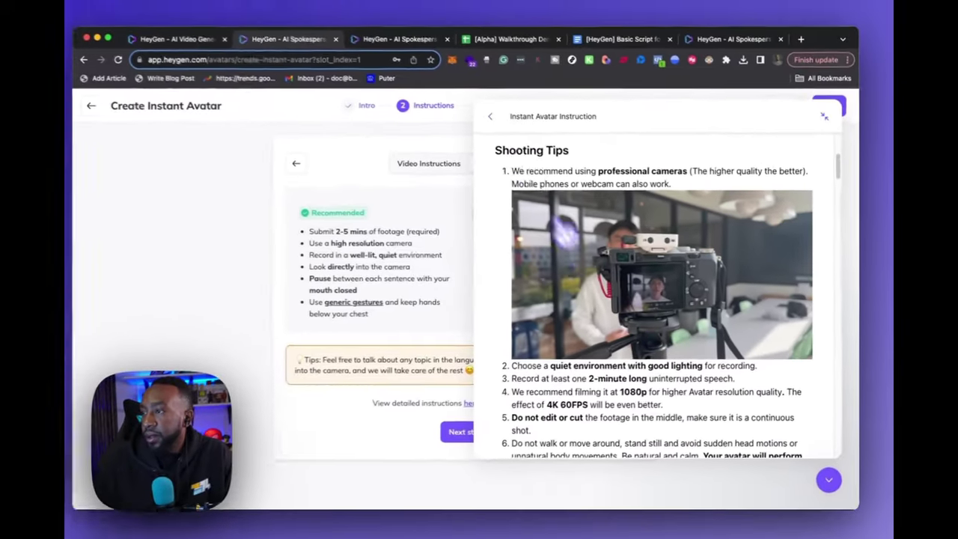
{"action": "scroll", "coordinate": [575, 238], "scroll_direction": "down", "scroll_amount": 8}
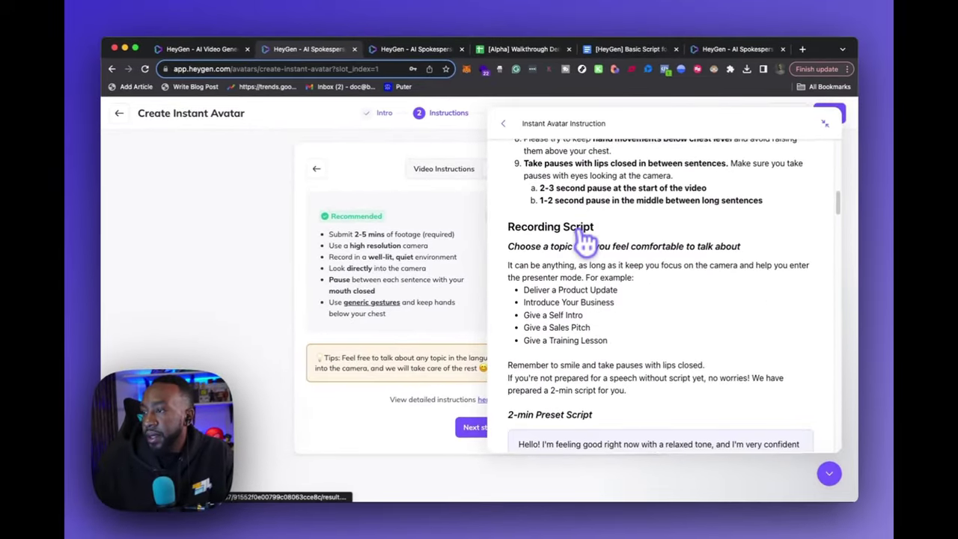
{"action": "scroll", "coordinate": [586, 239], "scroll_direction": "down", "scroll_amount": 10}
{"action": "scroll", "coordinate": [586, 239], "scroll_direction": "up", "scroll_amount": 6}
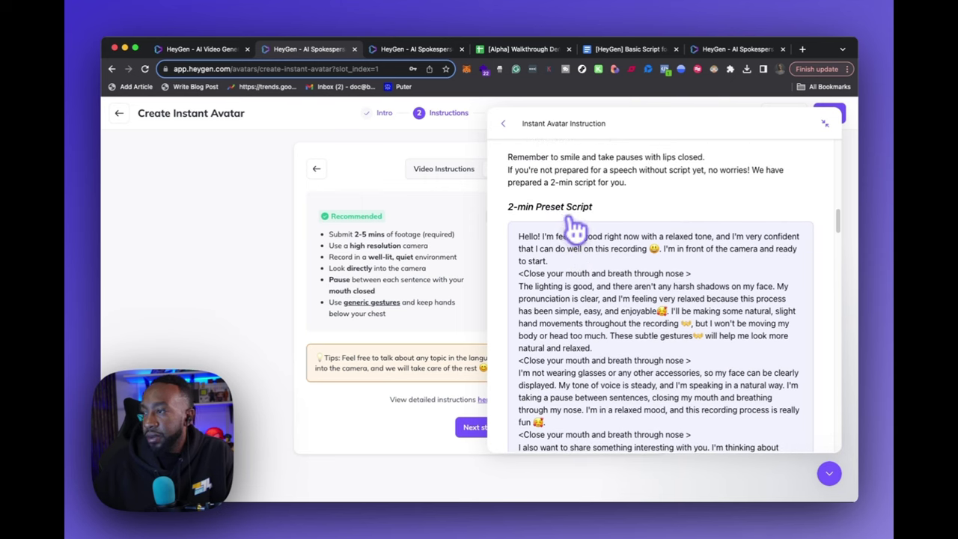
{"action": "scroll", "coordinate": [575, 231], "scroll_direction": "down", "scroll_amount": 5}
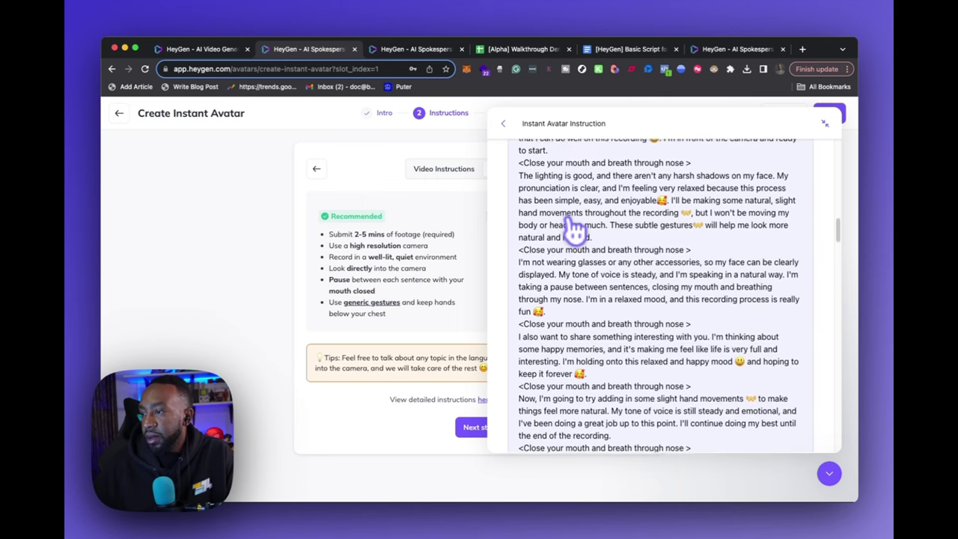
{"action": "scroll", "coordinate": [575, 232], "scroll_direction": "down", "scroll_amount": 5}
{"action": "scroll", "coordinate": [575, 232], "scroll_direction": "up", "scroll_amount": 12}
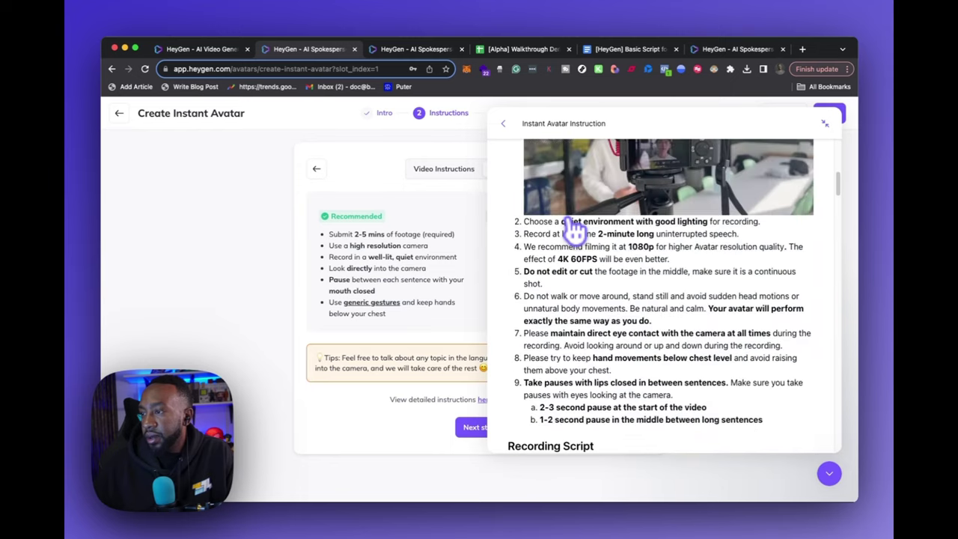
{"action": "scroll", "coordinate": [575, 232], "scroll_direction": "down", "scroll_amount": 1}
{"action": "scroll", "coordinate": [575, 230], "scroll_direction": "down", "scroll_amount": 3}
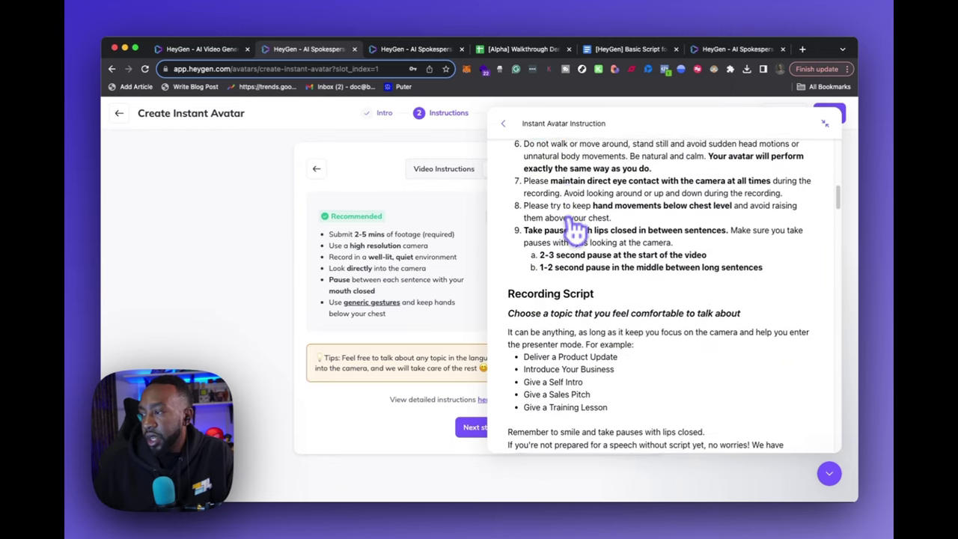
{"action": "scroll", "coordinate": [574, 231], "scroll_direction": "down", "scroll_amount": 1}
{"action": "scroll", "coordinate": [575, 231], "scroll_direction": "down", "scroll_amount": 6}
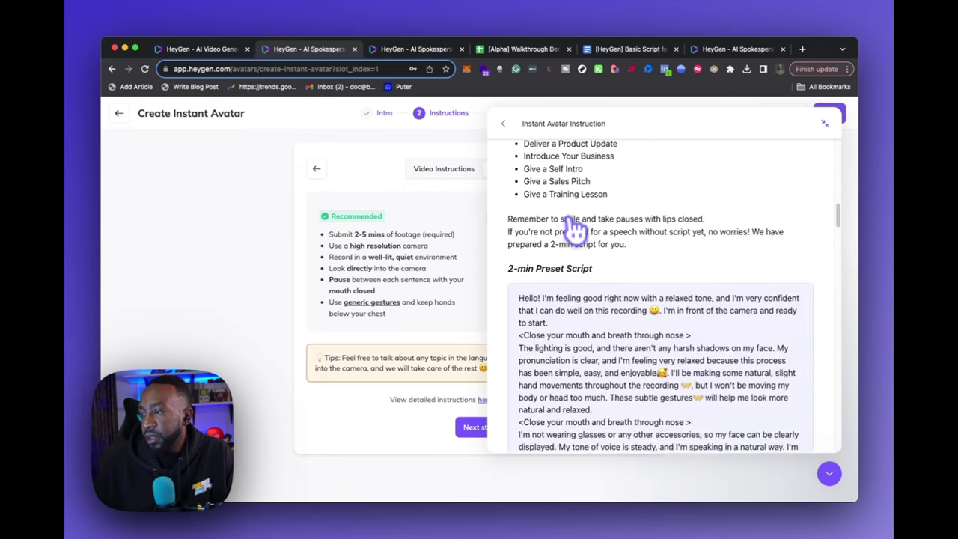
{"action": "scroll", "coordinate": [574, 231], "scroll_direction": "up", "scroll_amount": 6}
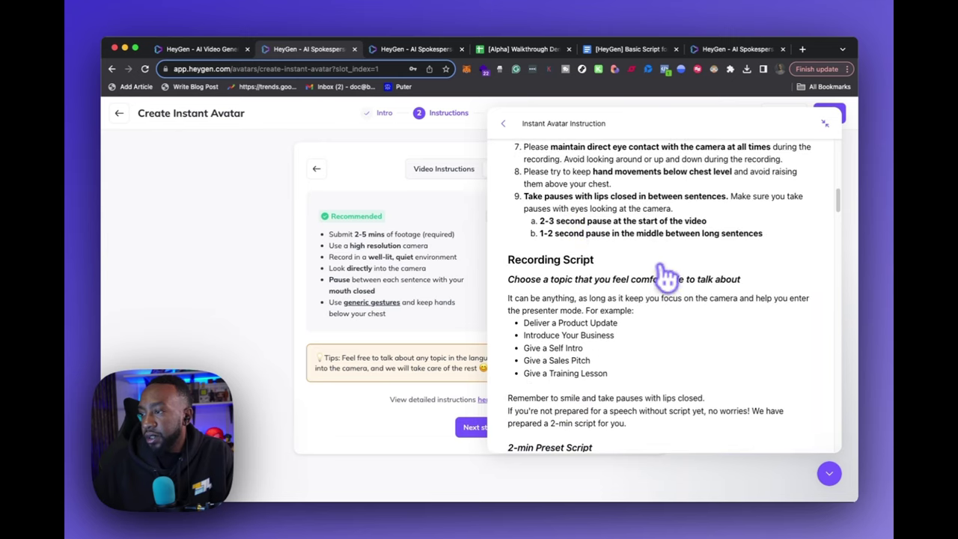
{"action": "scroll", "coordinate": [668, 277], "scroll_direction": "down", "scroll_amount": 2}
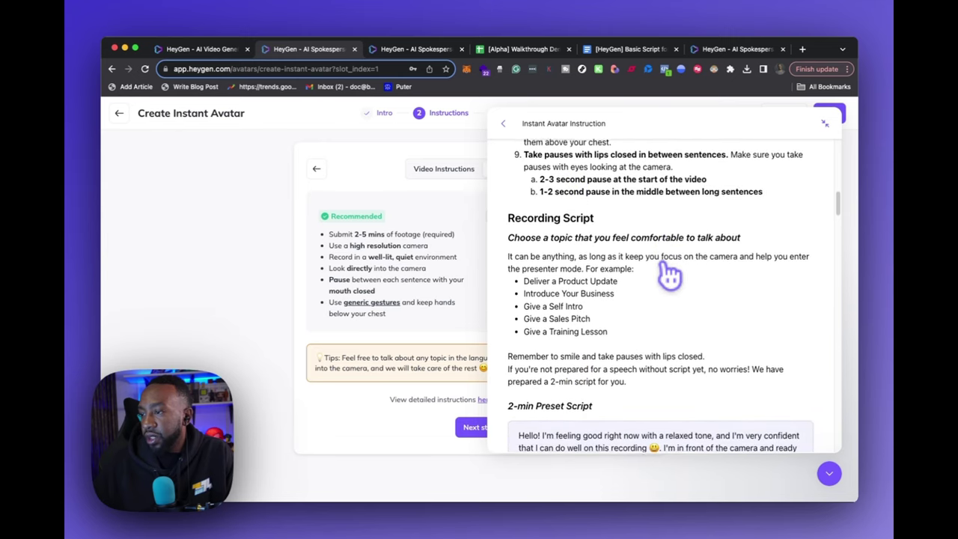
{"action": "scroll", "coordinate": [668, 276], "scroll_direction": "down", "scroll_amount": 2}
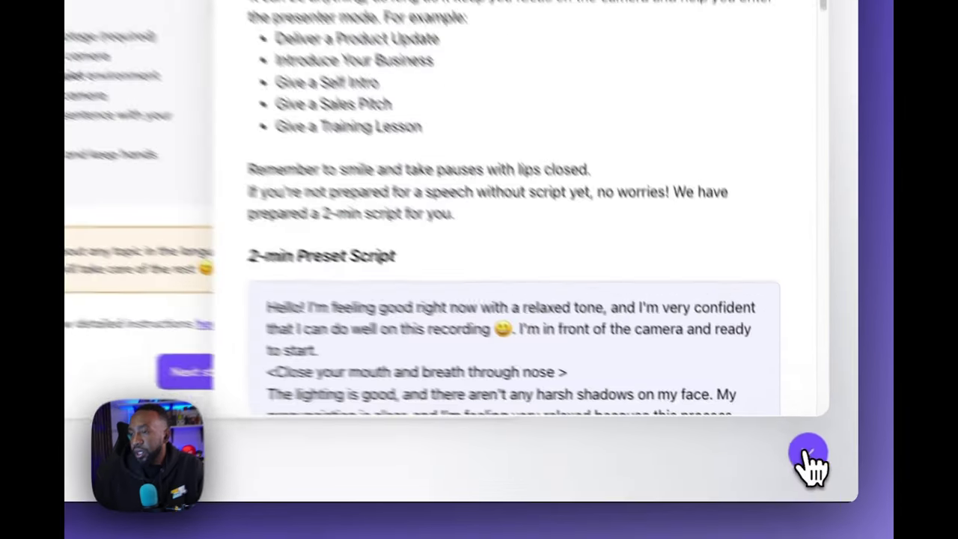
{"action": "left_click", "coordinate": [829, 475]}
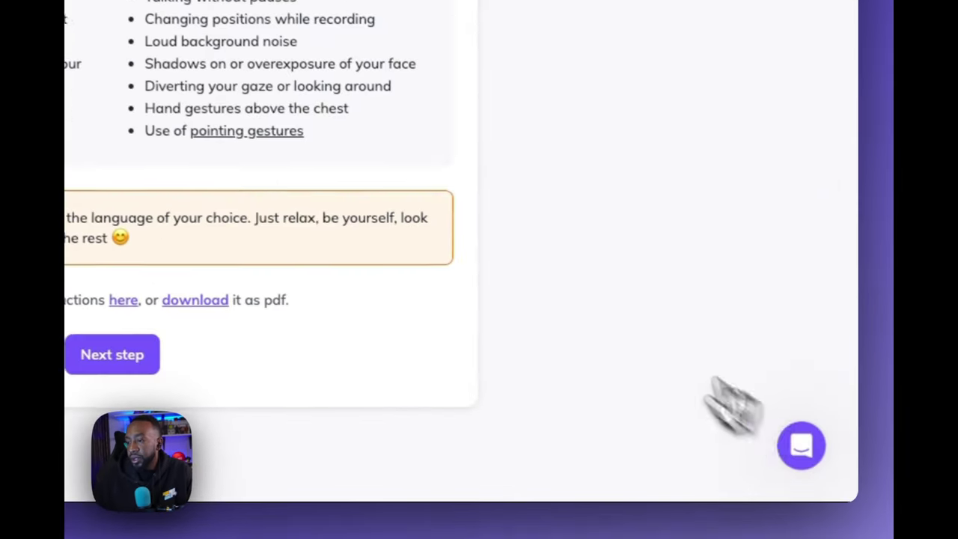
- Advance to the Upload your footage step
{"action": "left_click", "coordinate": [391, 385]}
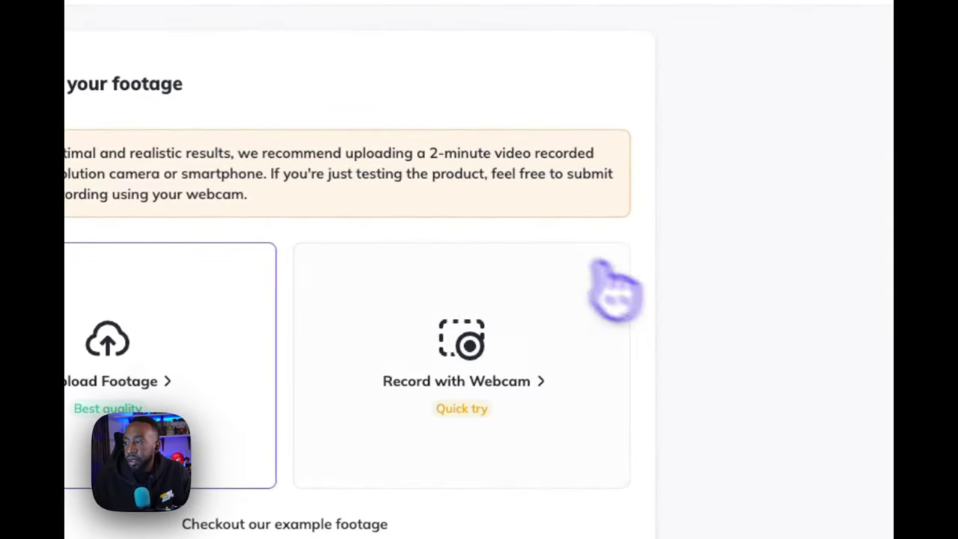
- Choose webcam recording, allow footage use for future models, and turn on camera and mic
{"action": "left_click", "coordinate": [466, 358]}
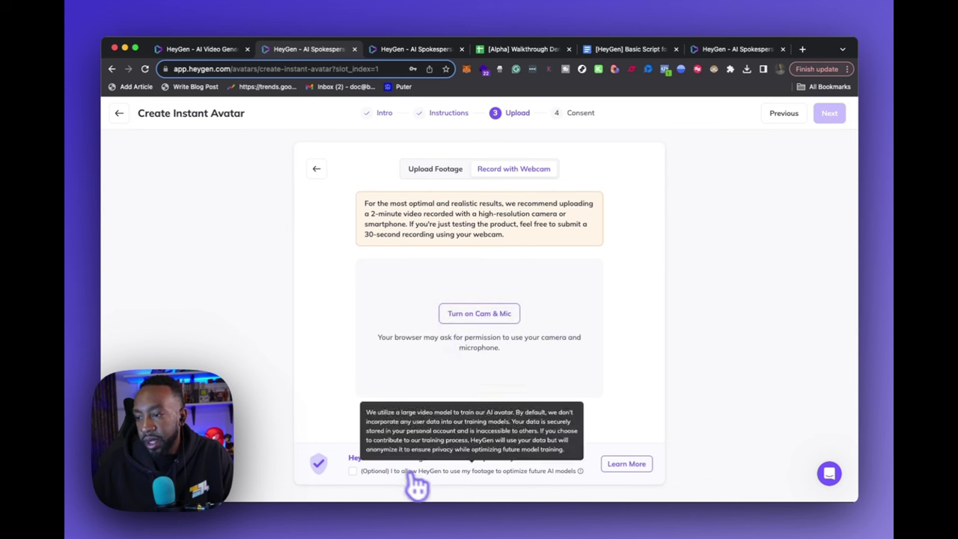
{"action": "mouse_move", "coordinate": [453, 476]}
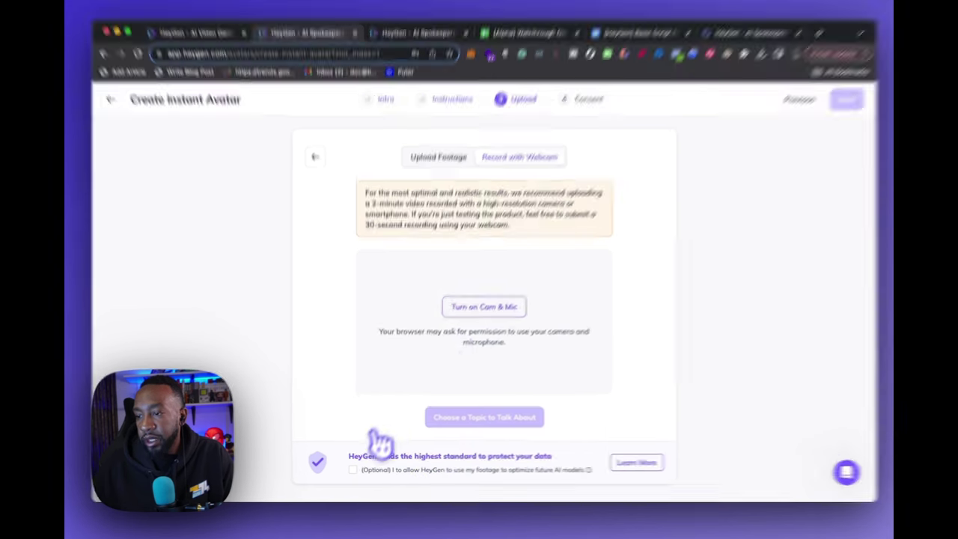
{"action": "left_click", "coordinate": [353, 469]}
{"action": "left_click", "coordinate": [485, 307]}
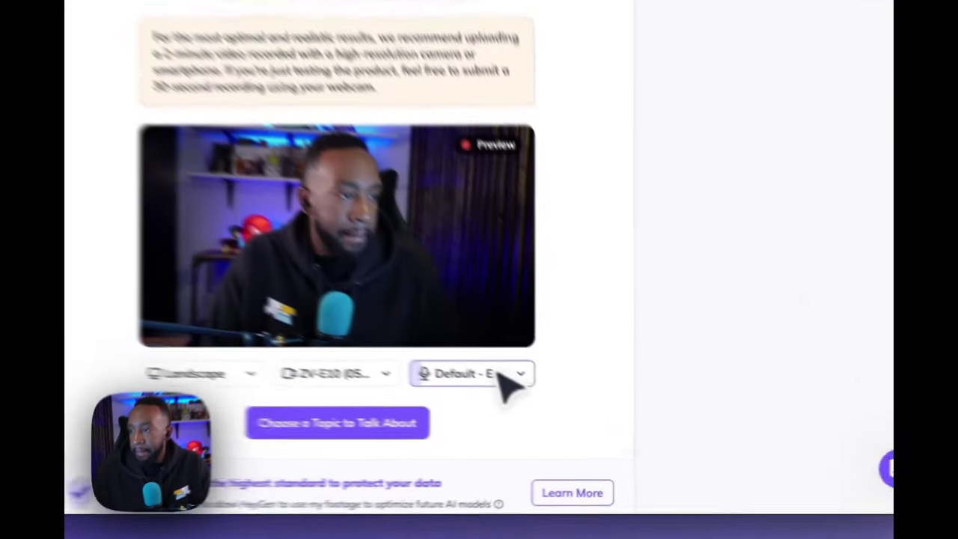
- Switch the microphone to RODECaster Pro Stereo and bring up the topic choices
{"action": "left_click", "coordinate": [580, 415]}
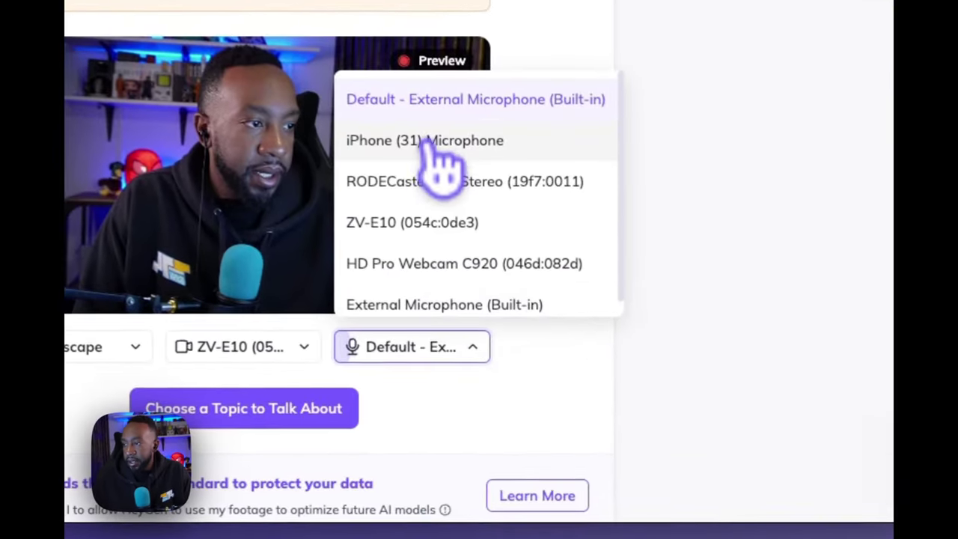
{"action": "left_click", "coordinate": [458, 187]}
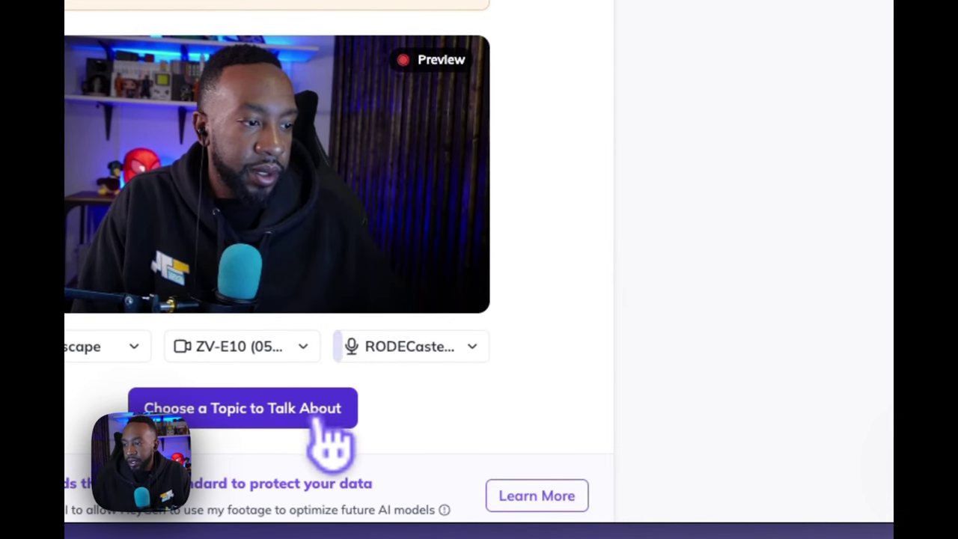
{"action": "left_click", "coordinate": [322, 421]}
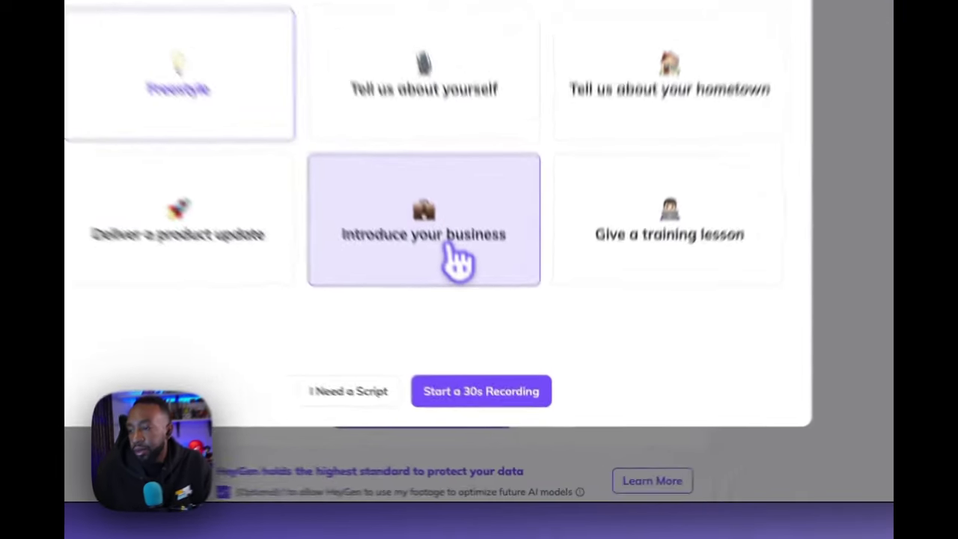
- Record a 36-second webcam clip on the Introduce your business topic
{"action": "left_click", "coordinate": [493, 338]}
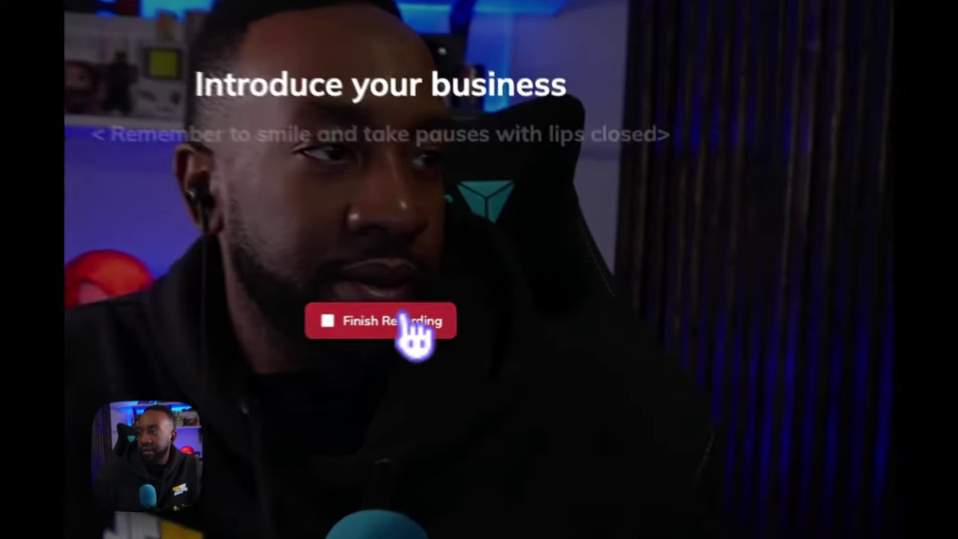
{"action": "left_click", "coordinate": [517, 301]}
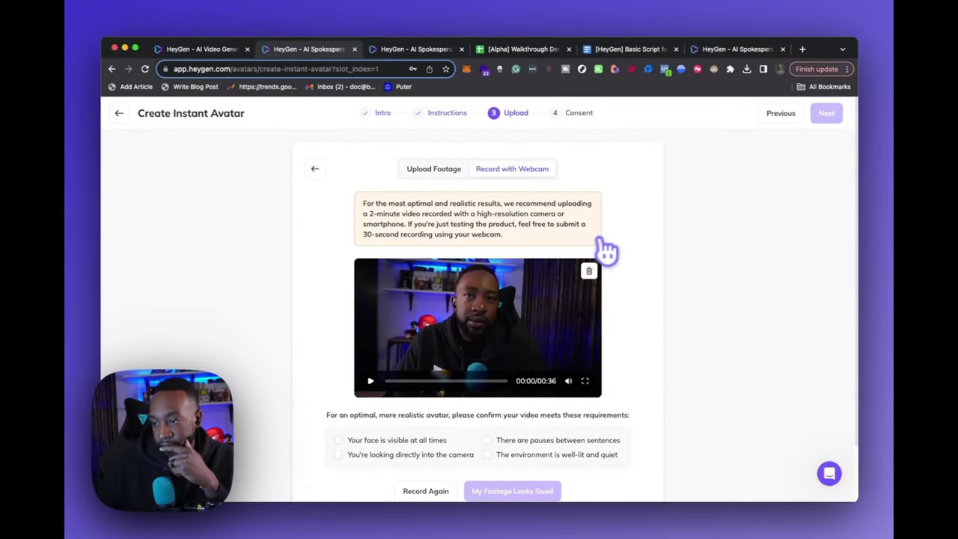
- Confirm visible face, pauses, eye contact and good lighting, then approve the footage
{"action": "left_click", "coordinate": [338, 440]}
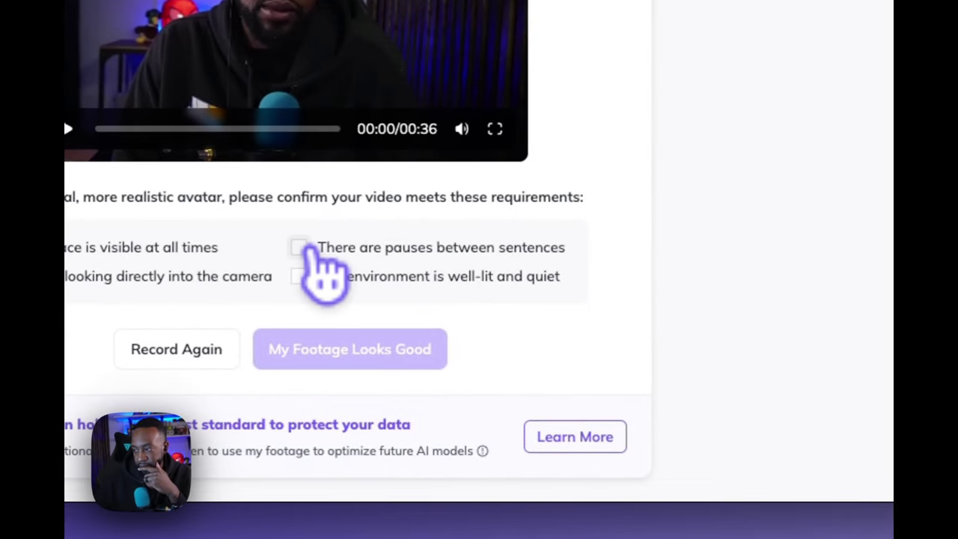
{"action": "left_click", "coordinate": [569, 380]}
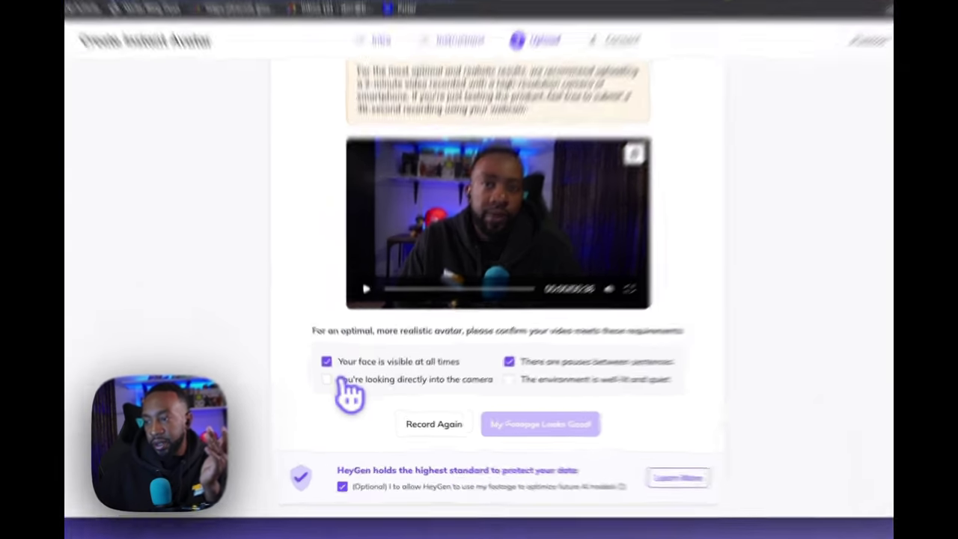
{"action": "left_click", "coordinate": [346, 390]}
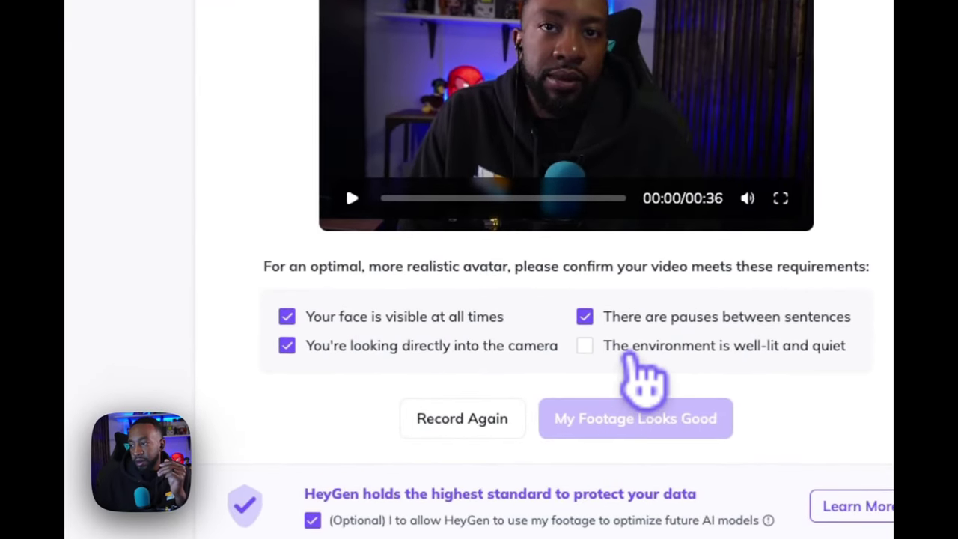
{"action": "left_click", "coordinate": [631, 352]}
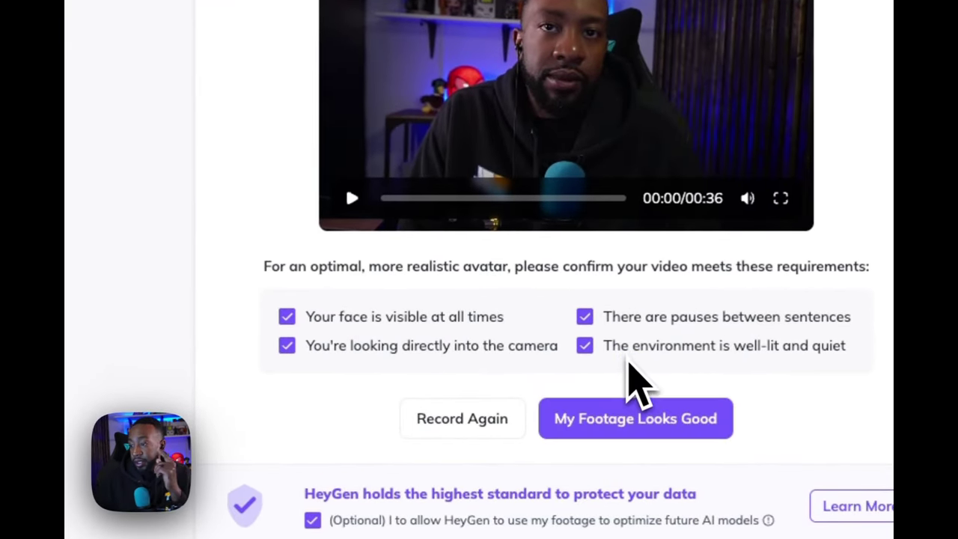
{"action": "left_click", "coordinate": [638, 432]}
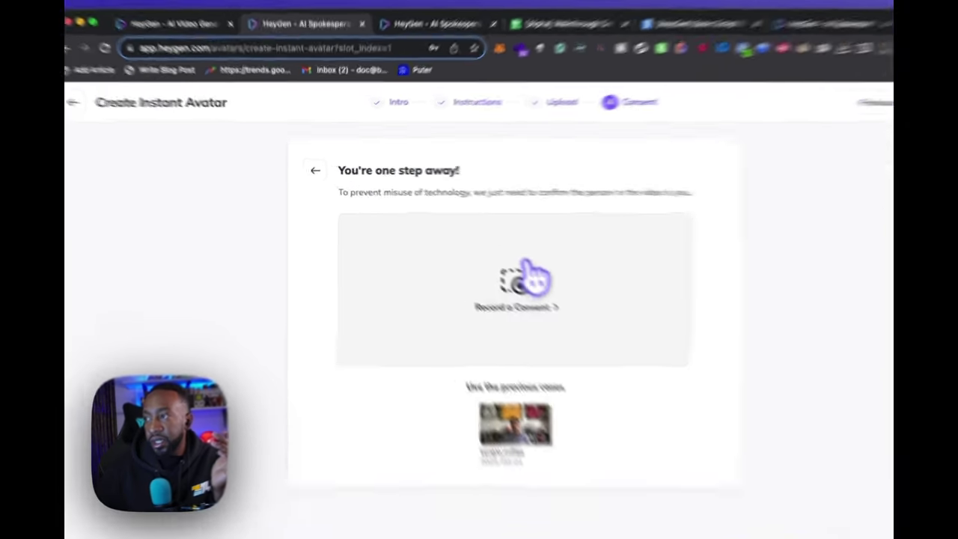
- Record the consent statement with the user's own name in the script and submit it
{"action": "left_click", "coordinate": [494, 255]}
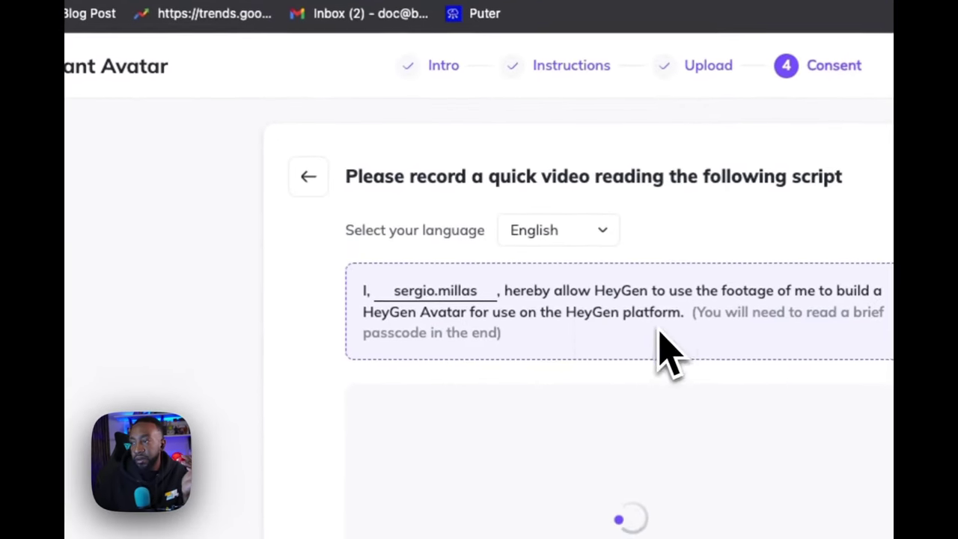
{"action": "left_click_drag", "start_coordinate": [476, 284], "coordinate": [325, 294]}
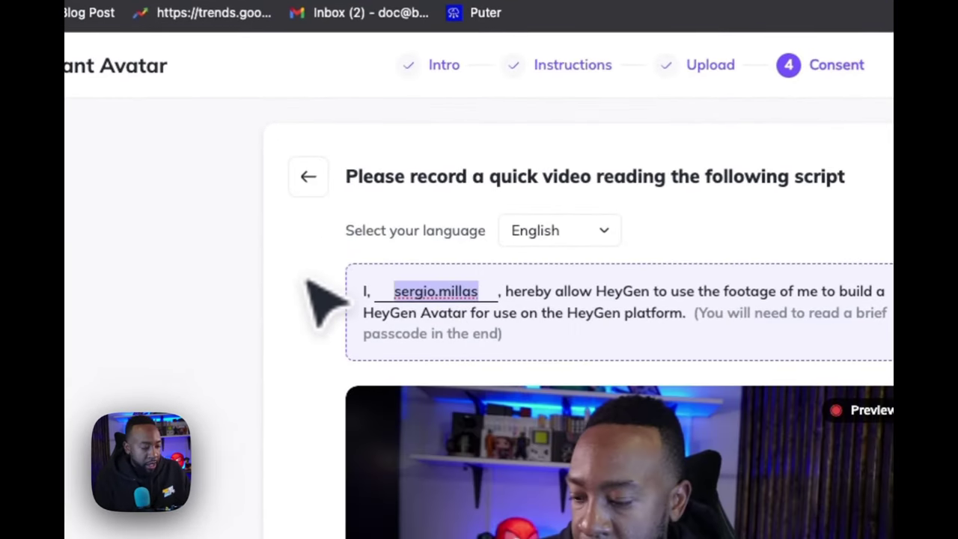
{"action": "type", "text": "Doc Williams"}
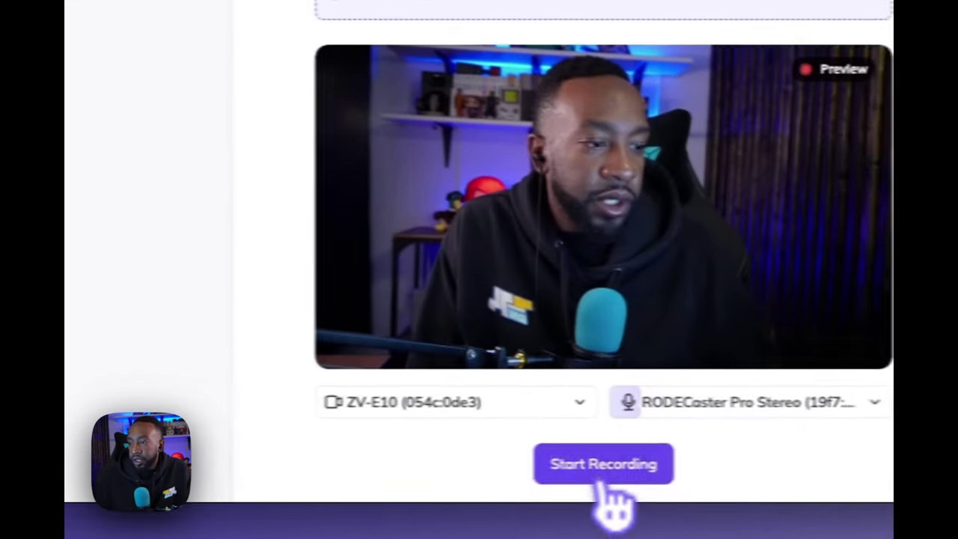
{"action": "left_click", "coordinate": [445, 511]}
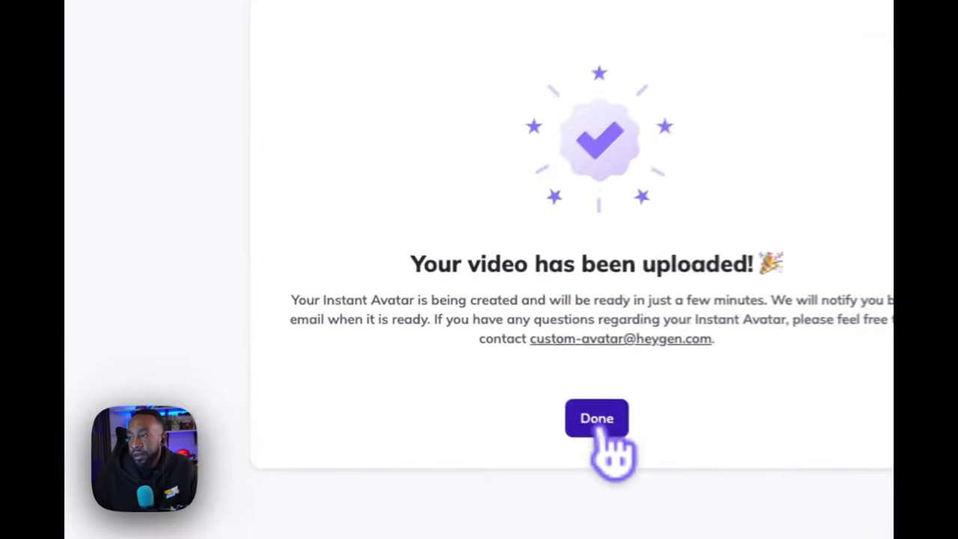
{"action": "left_click", "coordinate": [479, 369]}
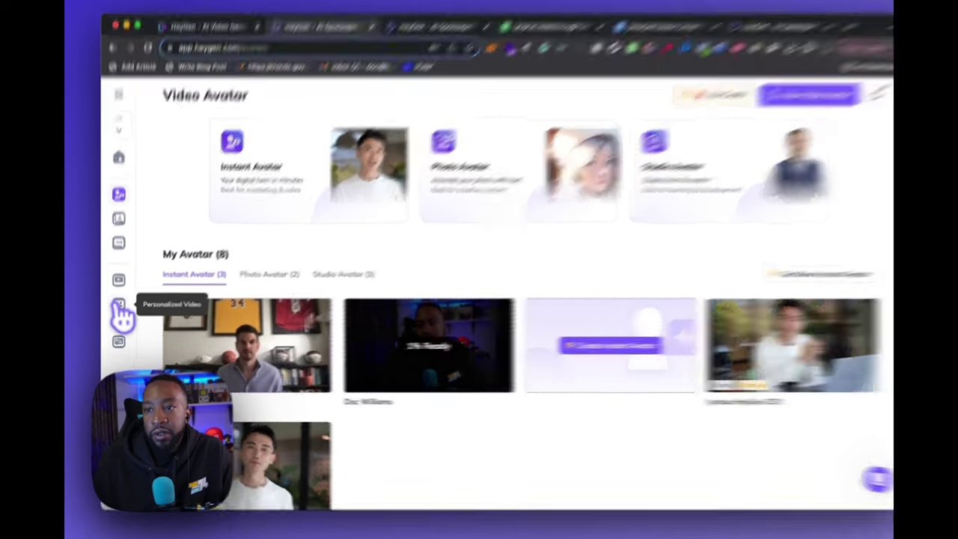
- Go to the Personalized Video page showing existing projects like My New Project and Alpha
{"action": "left_click", "coordinate": [118, 309]}
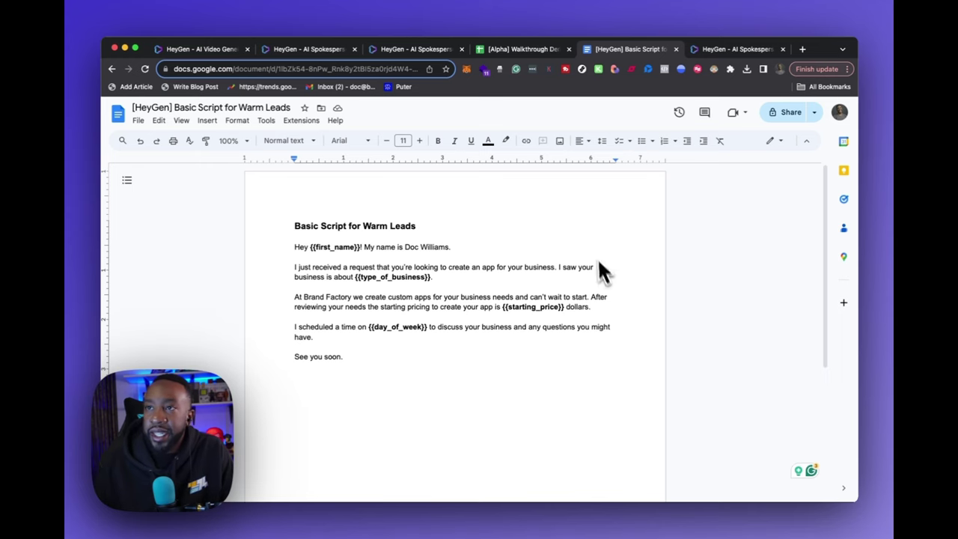
- Close the extra AI Video Generator tab and start a new personalized video project
{"action": "left_click", "coordinate": [203, 49]}
{"action": "left_click", "coordinate": [259, 50]}
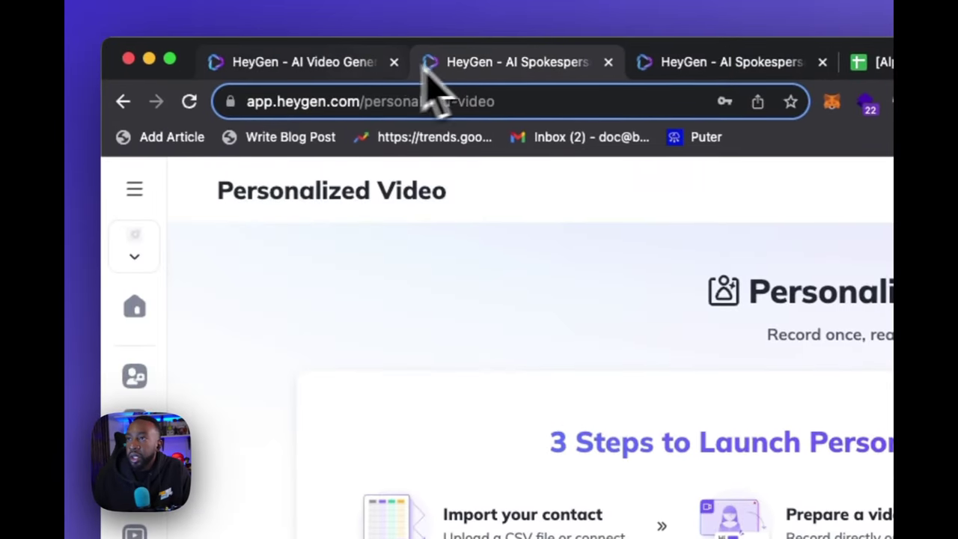
{"action": "left_click", "coordinate": [394, 62]}
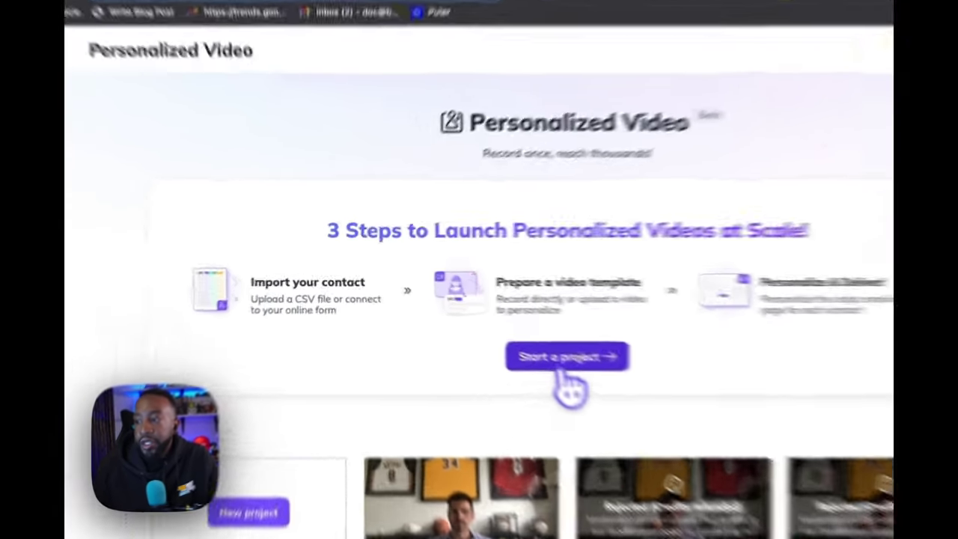
{"action": "left_click", "coordinate": [490, 335]}
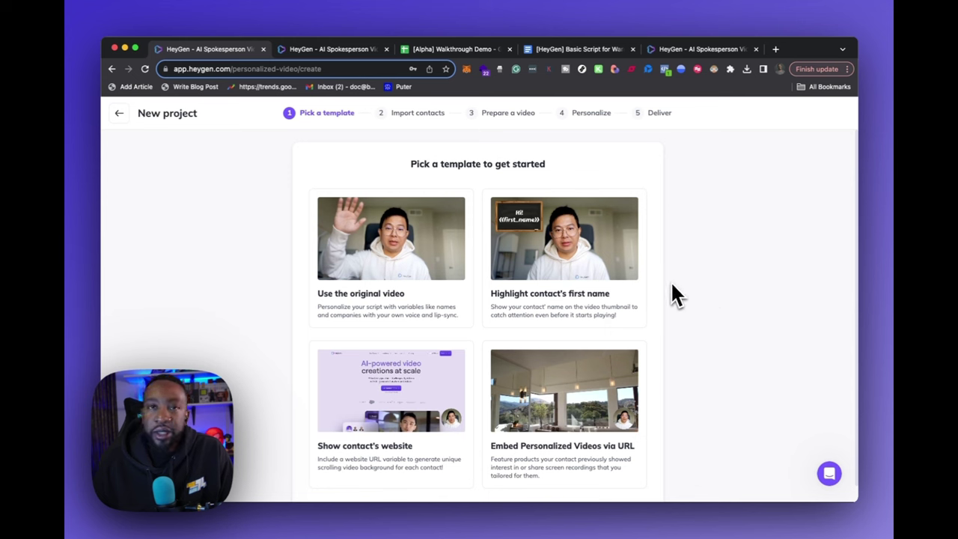
- Choose the 'Highlight contact's first name' template and review the Import contacts options
{"action": "left_click", "coordinate": [619, 261]}
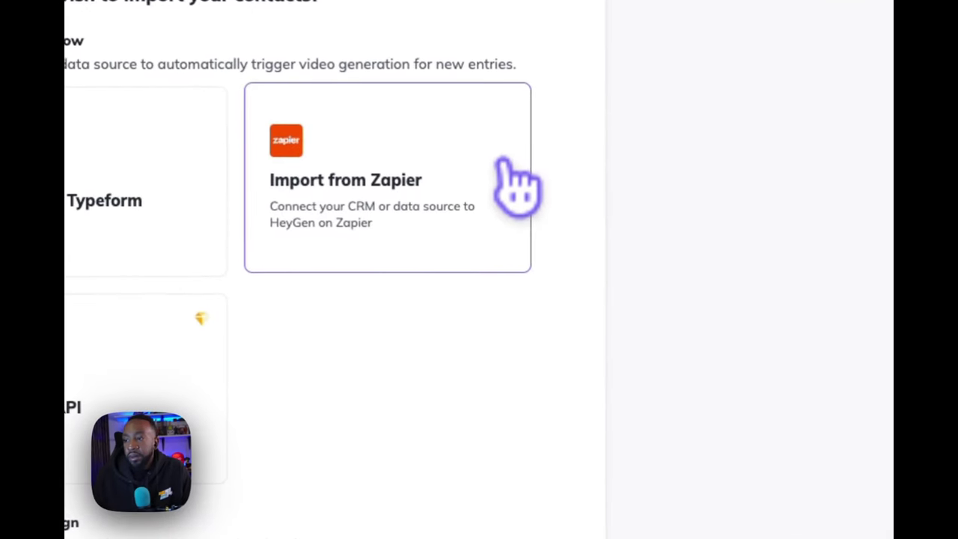
{"action": "scroll", "coordinate": [470, 391], "scroll_direction": "down", "scroll_amount": 3}
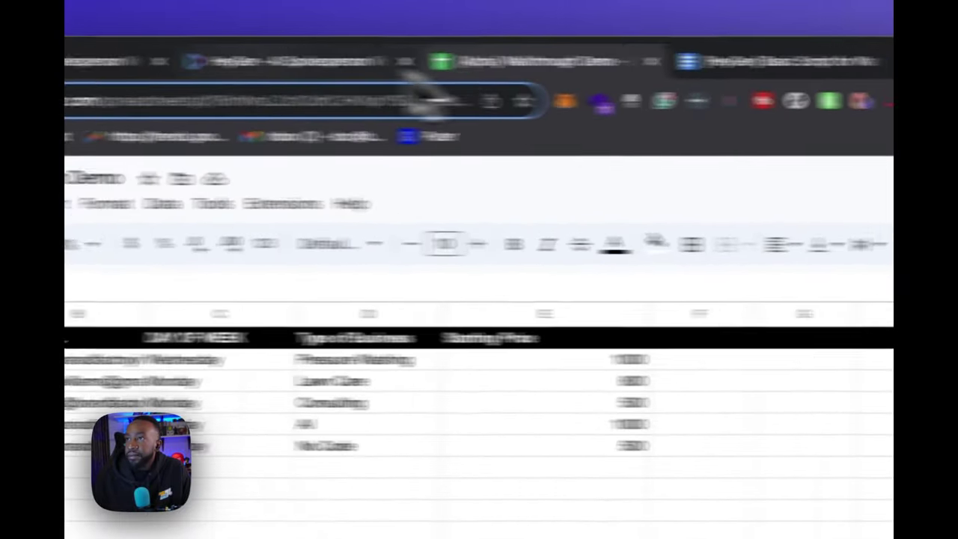
{"action": "left_click", "coordinate": [75, 60]}
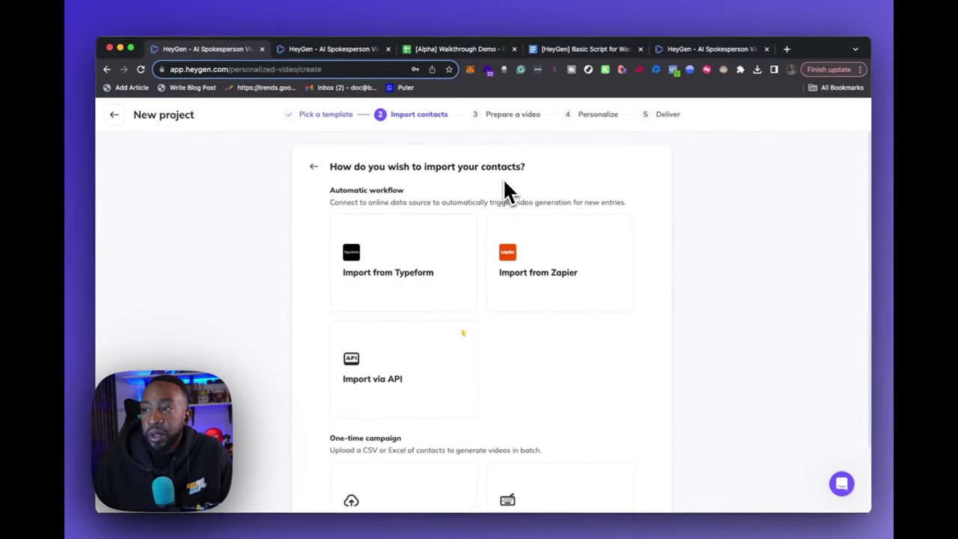
{"action": "scroll", "coordinate": [761, 278], "scroll_direction": "down", "scroll_amount": 1}
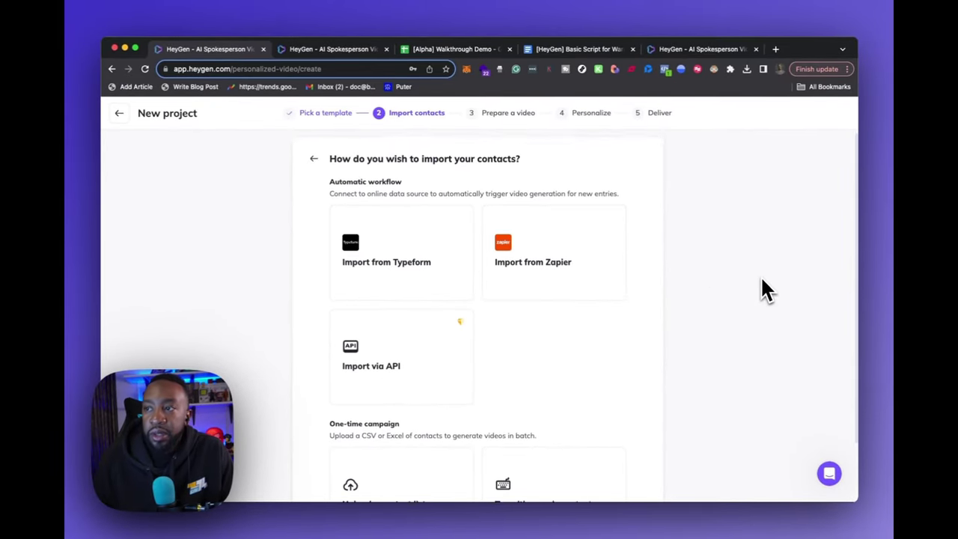
{"action": "scroll", "coordinate": [762, 288], "scroll_direction": "down", "scroll_amount": 2}
{"action": "scroll", "coordinate": [756, 273], "scroll_direction": "up", "scroll_amount": 1}
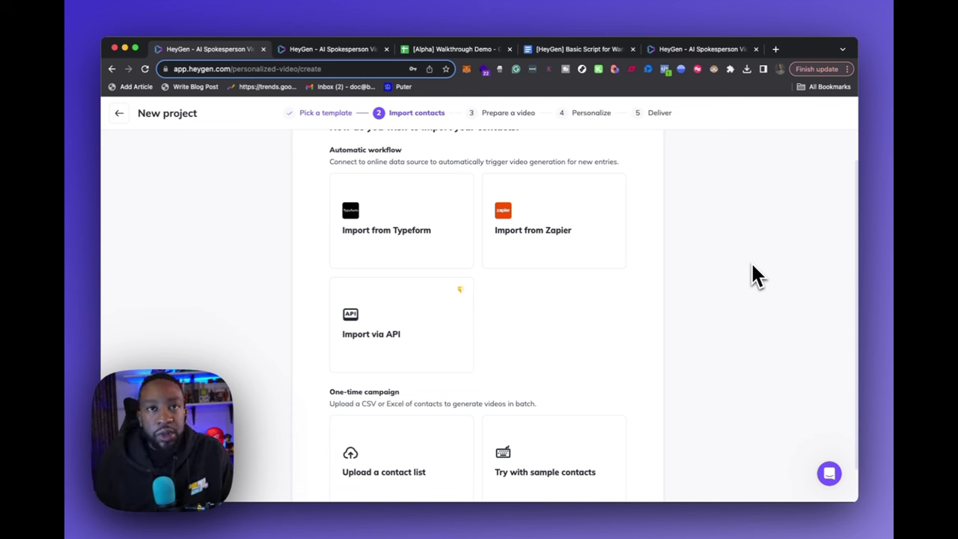
- Search Google for 'paperform zapier' and skim Zapier's Paperform integrations page
{"action": "left_click", "coordinate": [776, 49]}
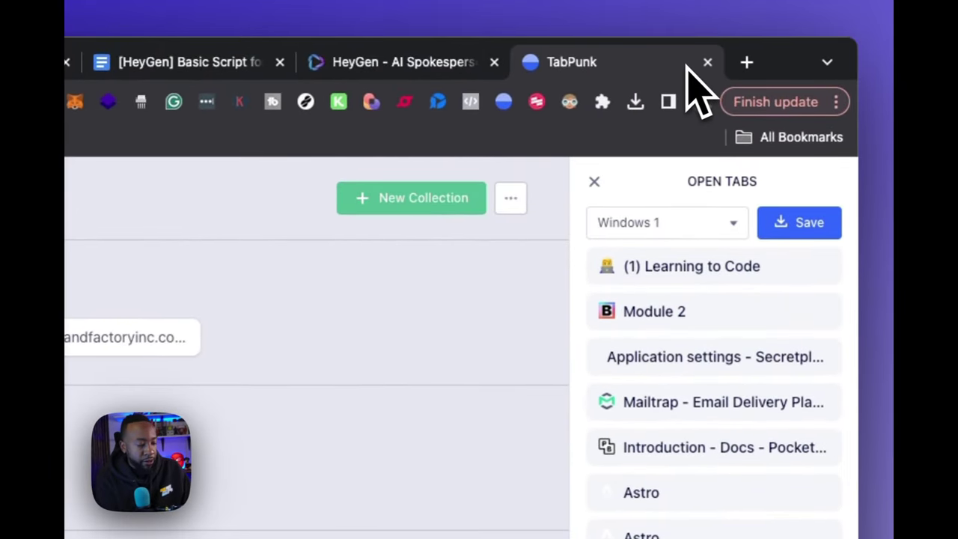
{"action": "type", "text": "paperform zapier"}
{"action": "key", "text": "Return"}
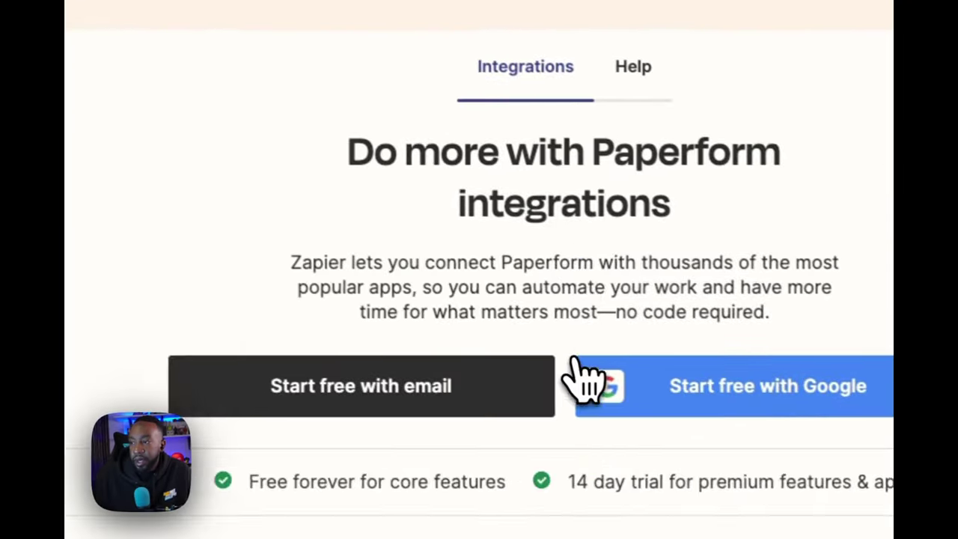
{"action": "scroll", "coordinate": [586, 382], "scroll_direction": "down", "scroll_amount": 5}
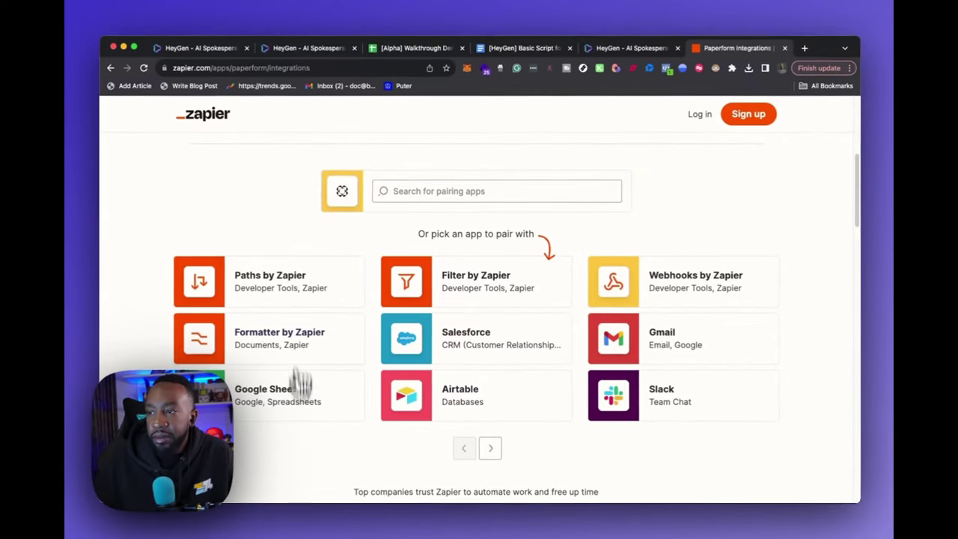
{"action": "scroll", "coordinate": [523, 314], "scroll_direction": "up", "scroll_amount": 4}
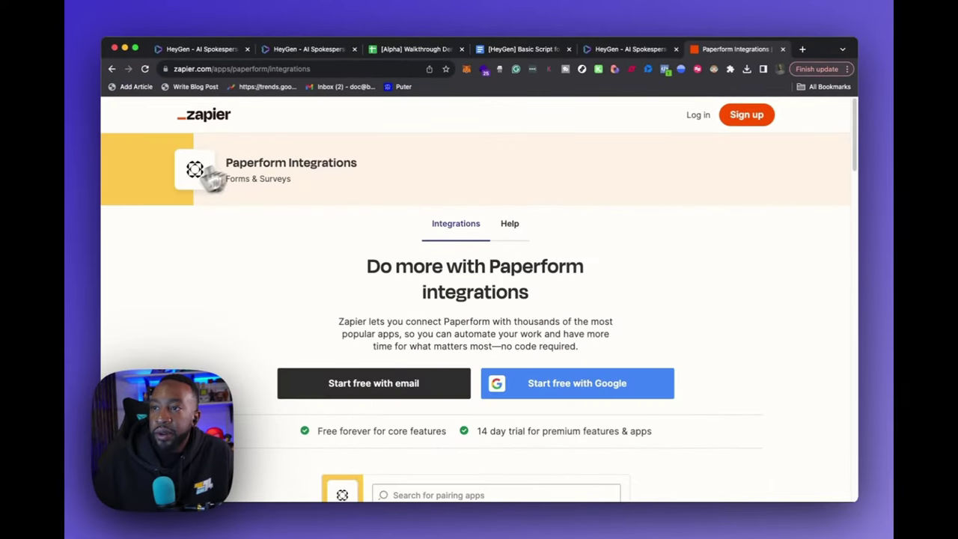
{"action": "left_click", "coordinate": [112, 68]}
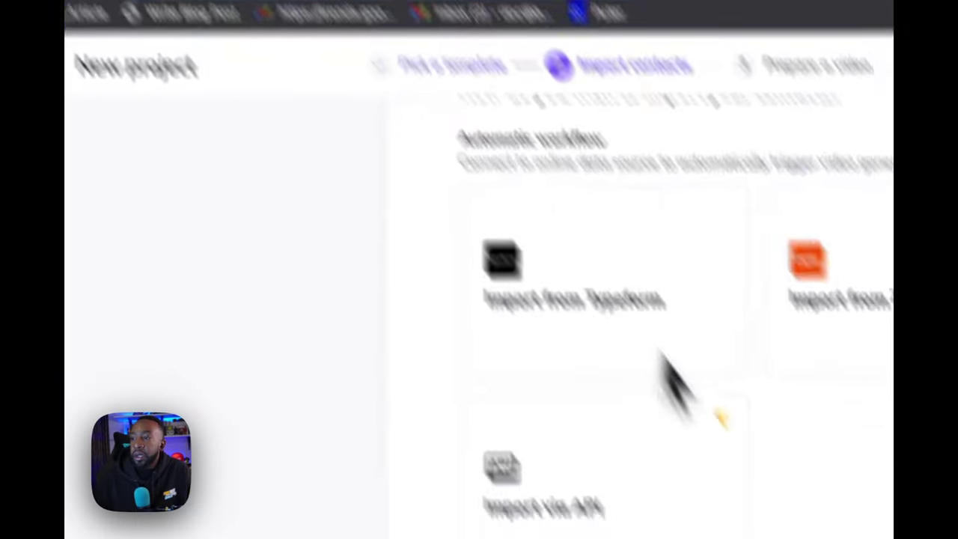
- Download the [Alpha] Walkthrough Demo contact sheet as a .csv file
{"action": "scroll", "coordinate": [496, 299], "scroll_direction": "down", "scroll_amount": 4}
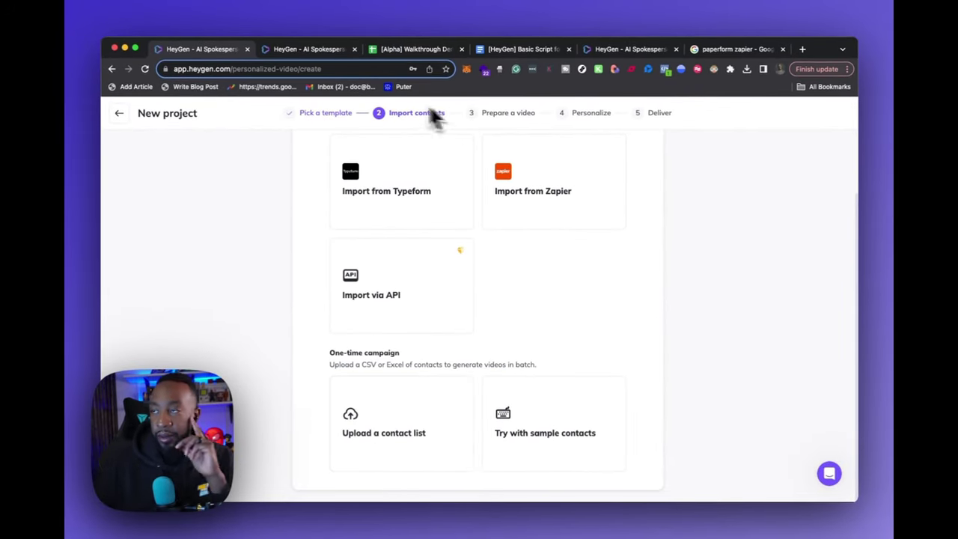
{"action": "left_click", "coordinate": [413, 49]}
{"action": "left_click", "coordinate": [200, 460]}
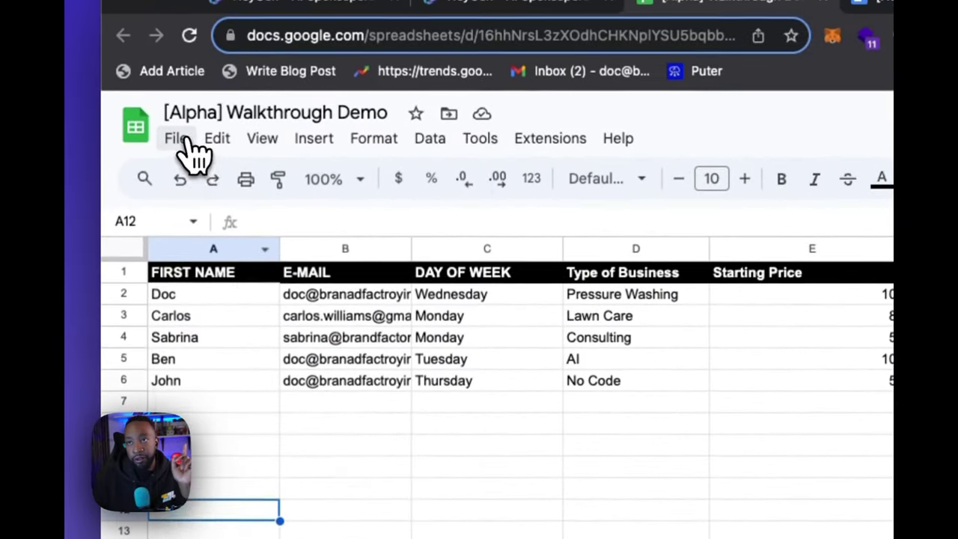
{"action": "left_click", "coordinate": [187, 141]}
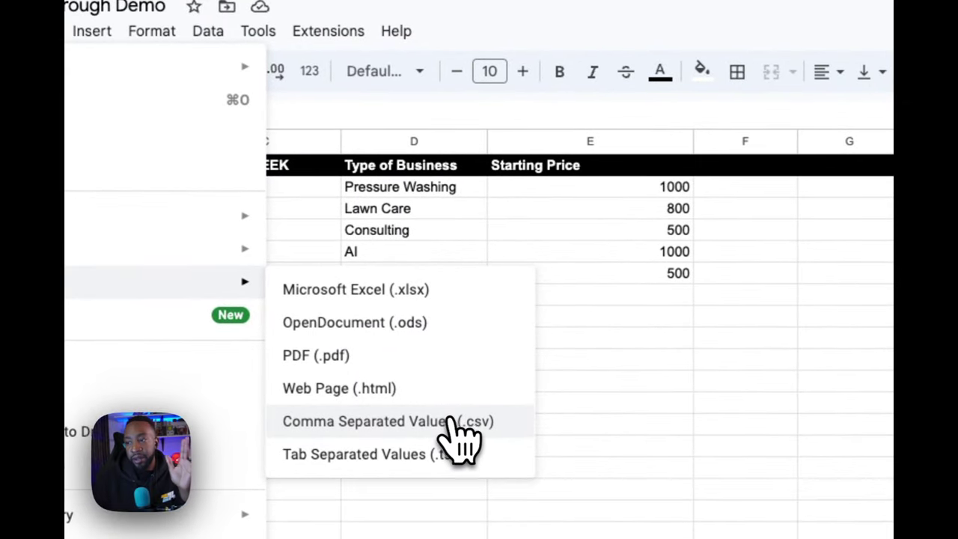
{"action": "left_click", "coordinate": [487, 427]}
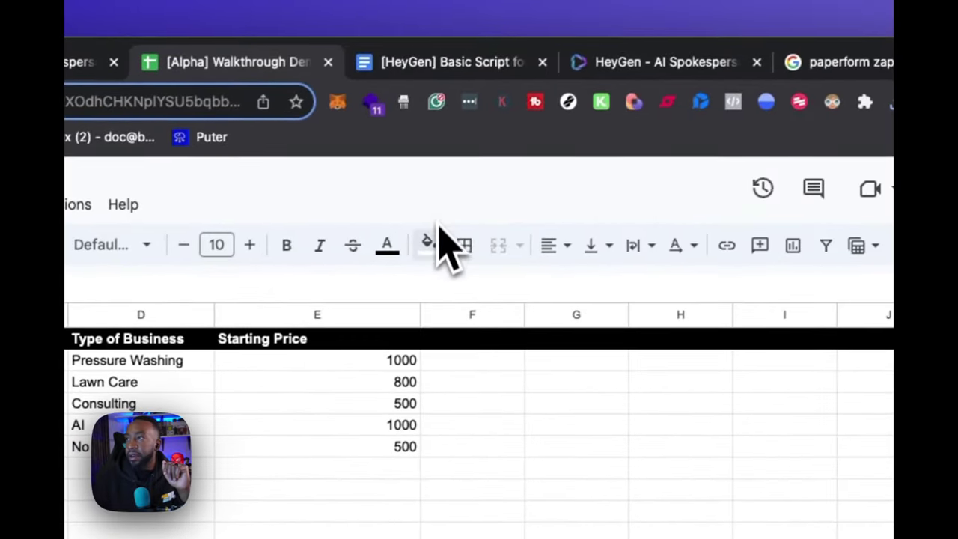
- Close the duplicate HeyGen login tab and upload the downloaded contacts CSV to the project
{"action": "left_click", "coordinate": [22, 61]}
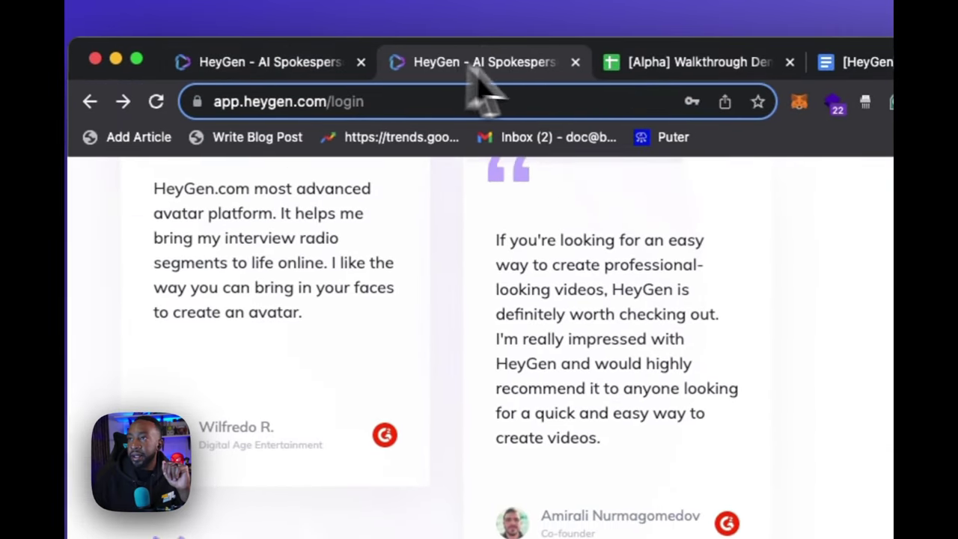
{"action": "left_click", "coordinate": [575, 62]}
{"action": "left_click", "coordinate": [306, 64]}
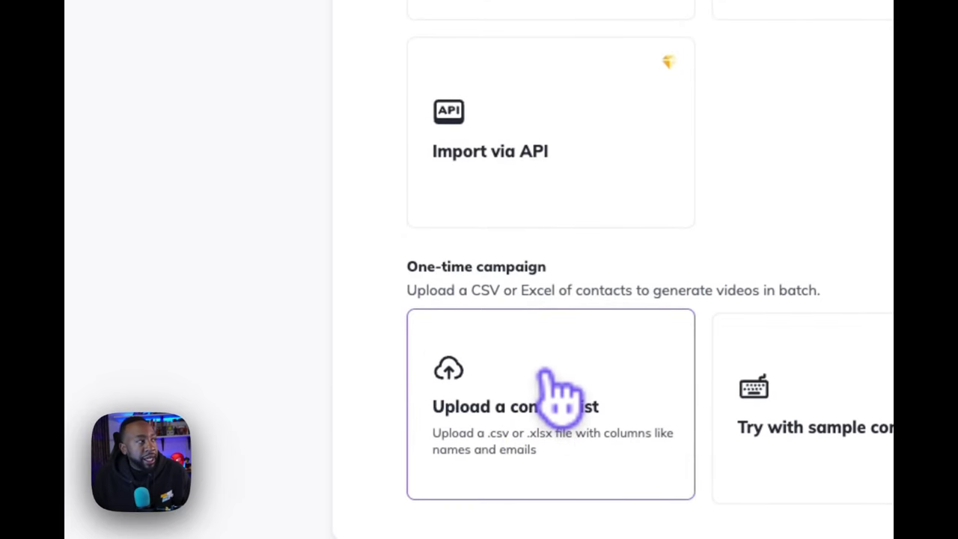
{"action": "left_click", "coordinate": [557, 389]}
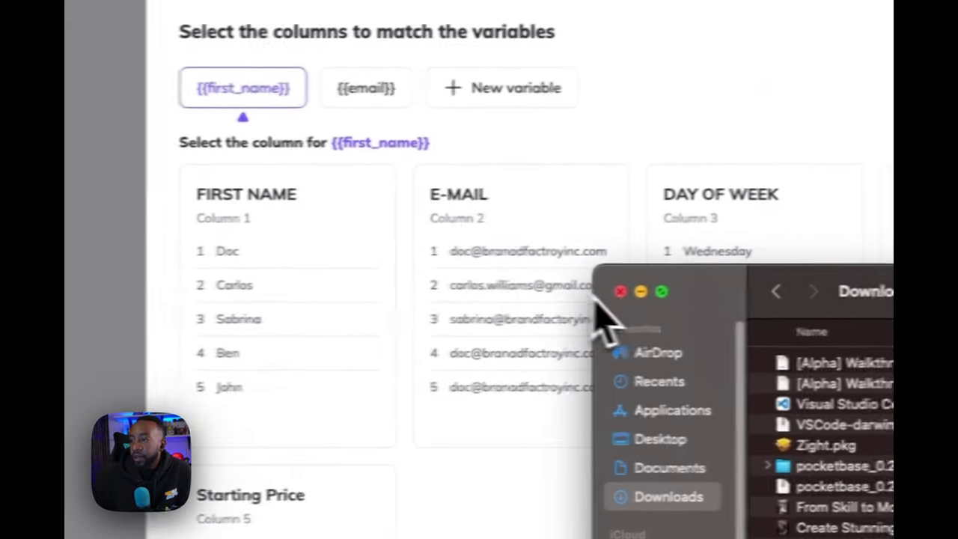
{"action": "left_click", "coordinate": [254, 311]}
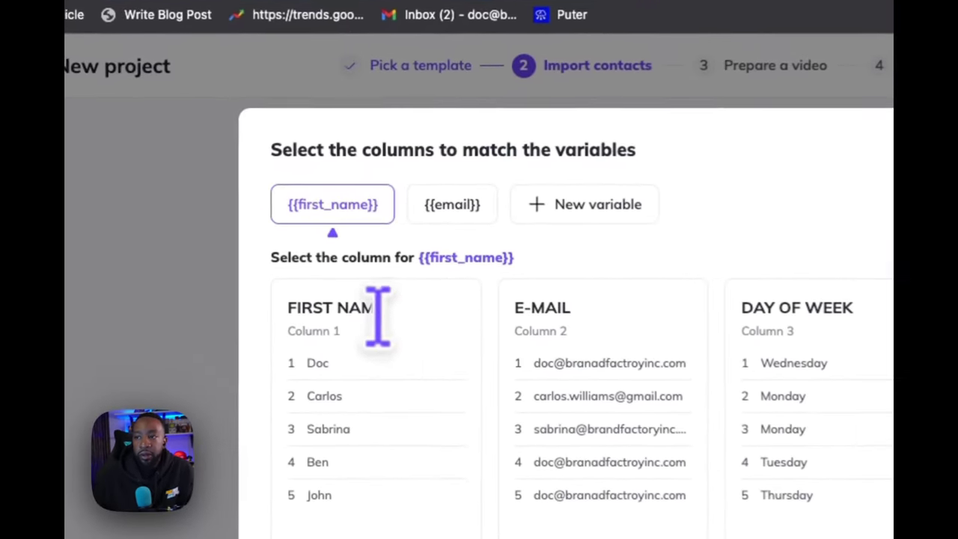
- Map first_name to the FIRST NAME column and email to the E-MAIL column
{"action": "left_click", "coordinate": [313, 251]}
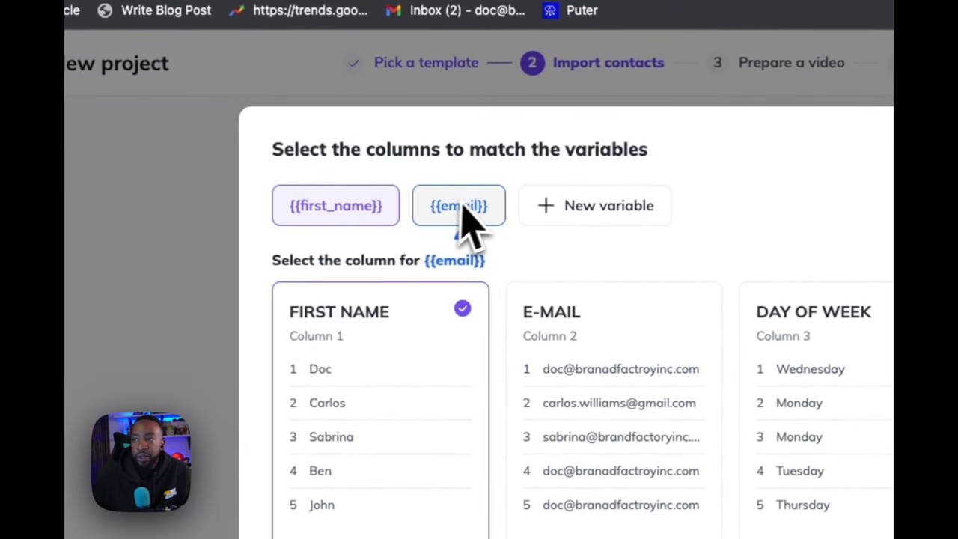
{"action": "left_click", "coordinate": [637, 321]}
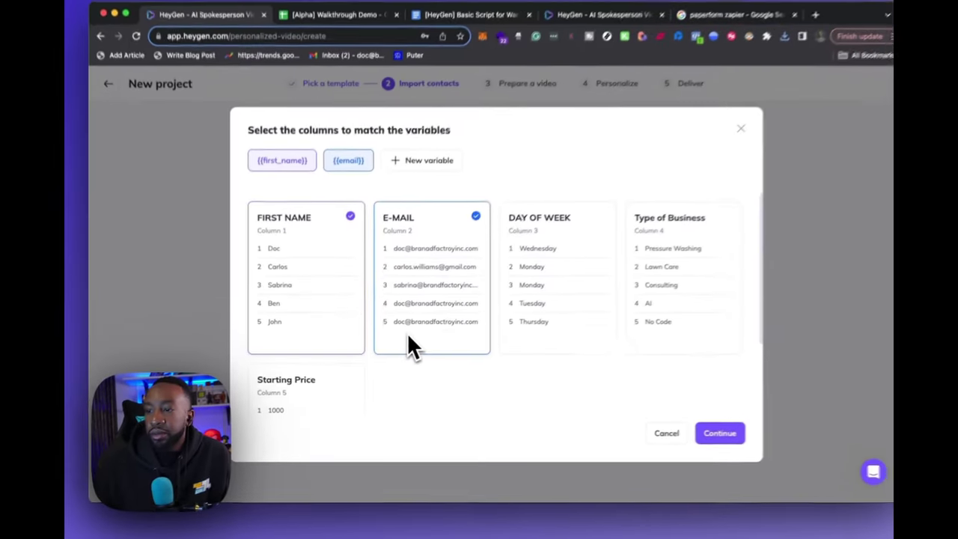
{"action": "scroll", "coordinate": [325, 354], "scroll_direction": "down", "scroll_amount": 3}
{"action": "scroll", "coordinate": [462, 358], "scroll_direction": "up", "scroll_amount": 3}
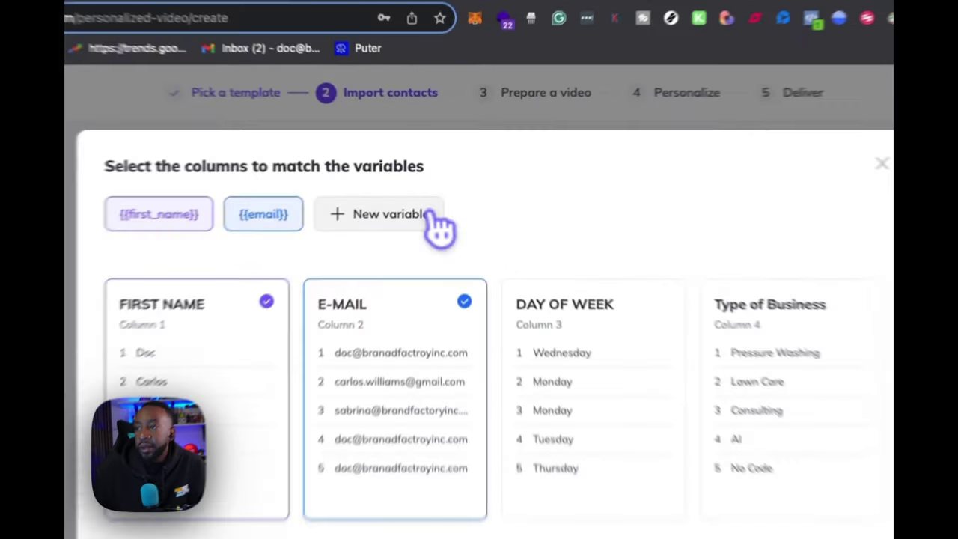
- Create day_of_week and type_of_business variables and match them to DAY OF WEEK and Type of Business
{"action": "left_click", "coordinate": [411, 184]}
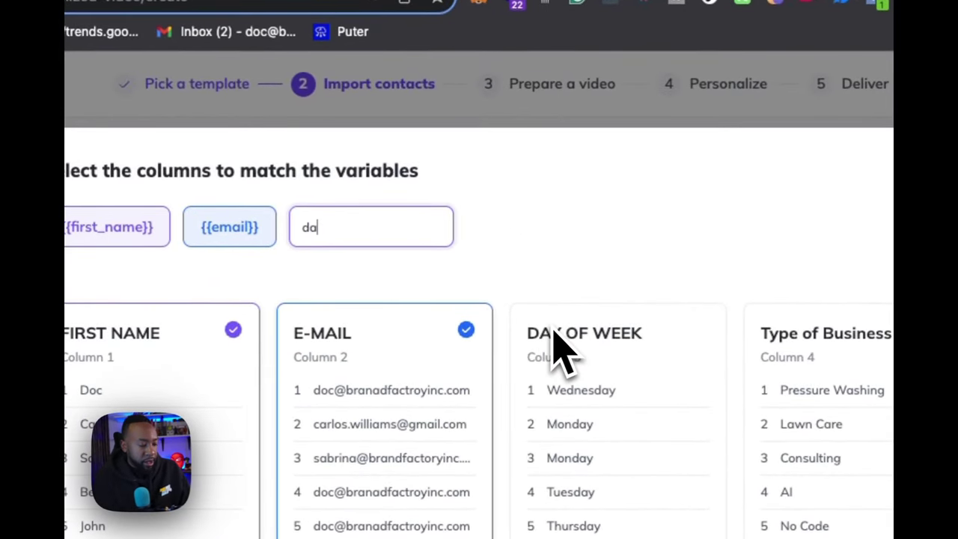
{"action": "type", "text": "day"}
{"action": "type", "text": "_of_w"}
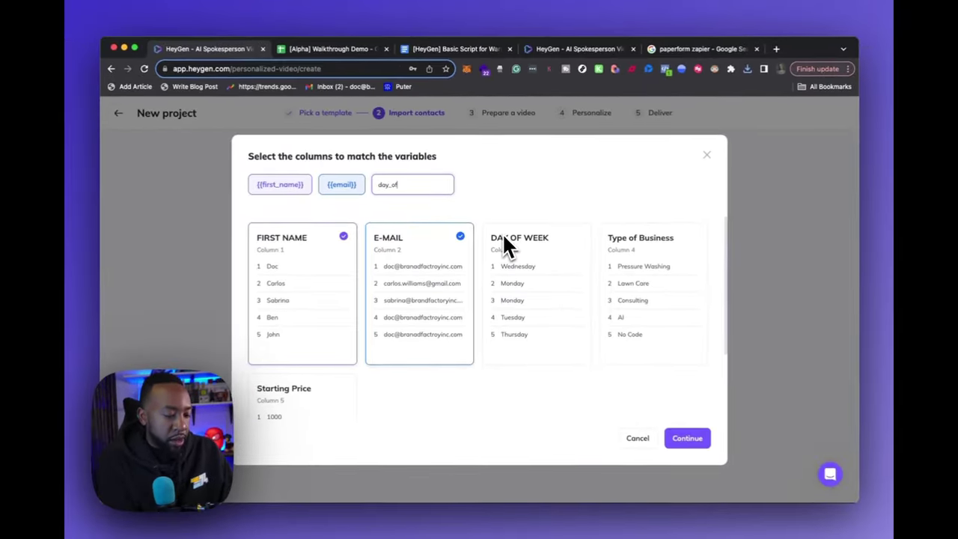
{"action": "type", "text": "eek"}
{"action": "key", "text": "Return"}
{"action": "left_click", "coordinate": [537, 251]}
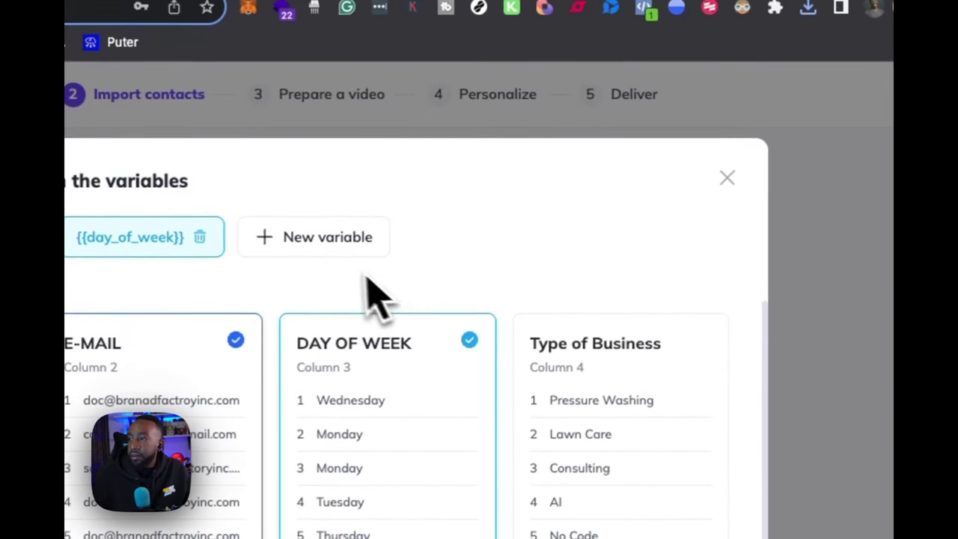
{"action": "left_click", "coordinate": [352, 238]}
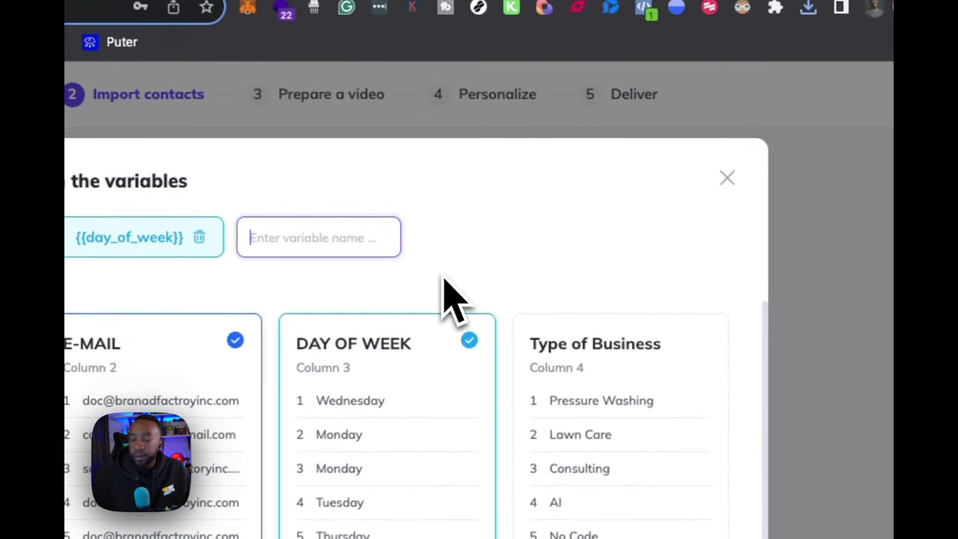
{"action": "type", "text": "type_o"}
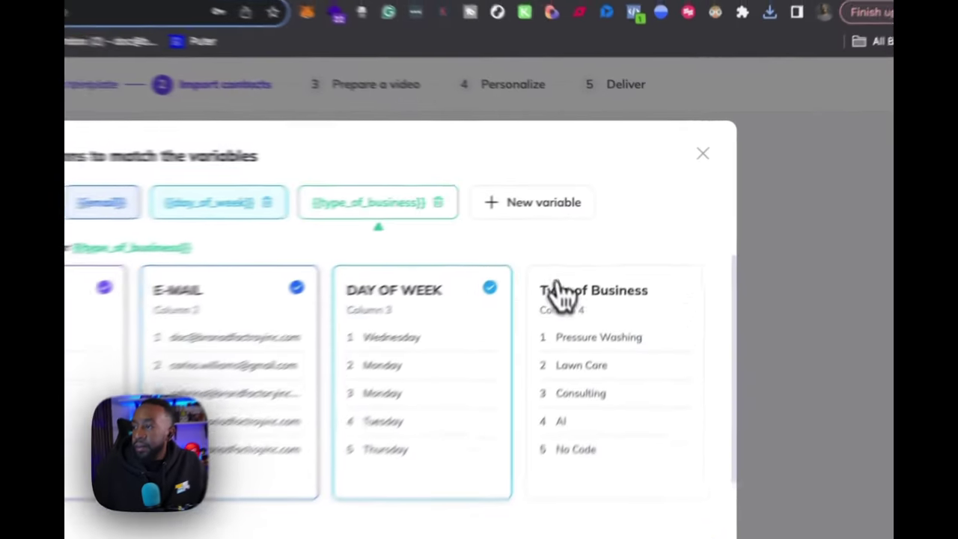
{"action": "left_click", "coordinate": [618, 242]}
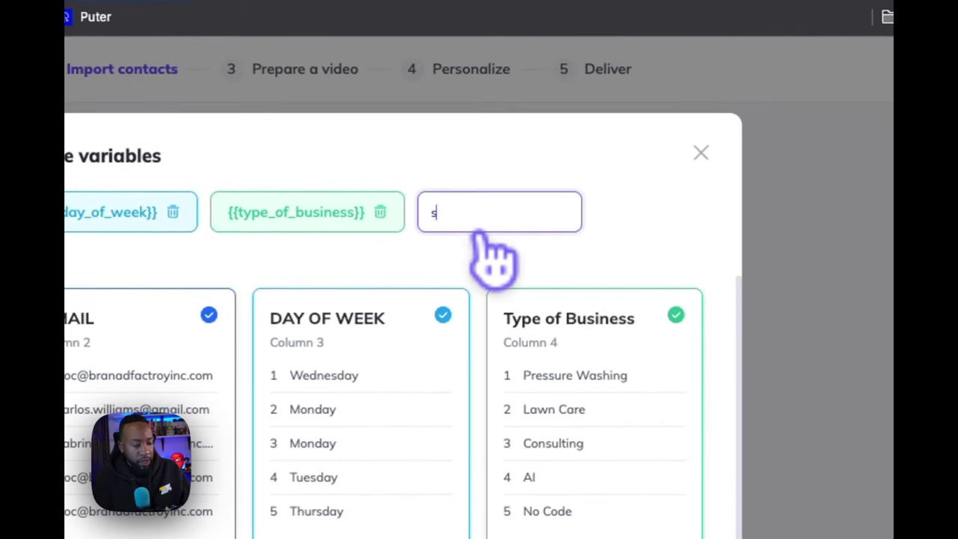
- Add a starting_price variable and map it to its column
{"action": "left_click", "coordinate": [480, 230]}
{"action": "type", "text": "star"}
{"action": "type", "text": "ting"}
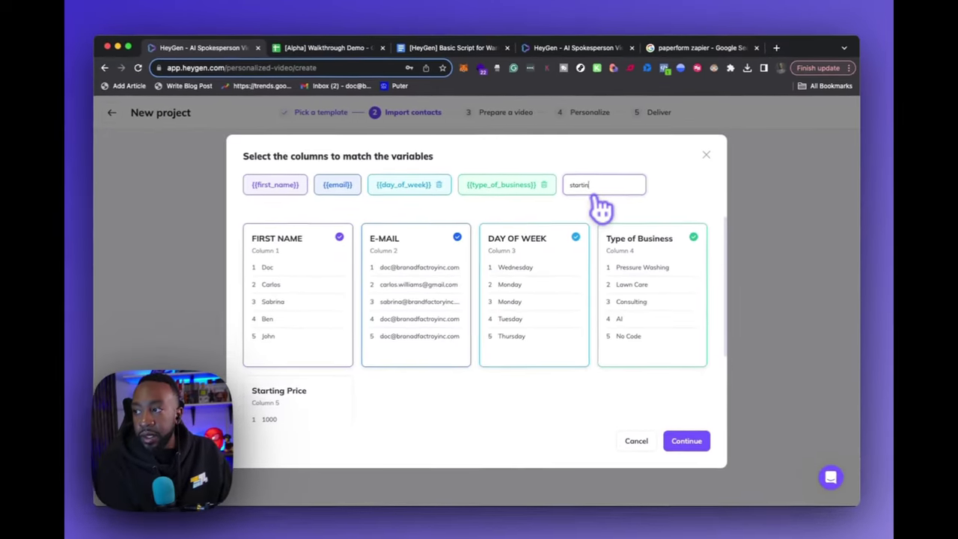
{"action": "type", "text": "_price"}
{"action": "key", "text": "Return"}
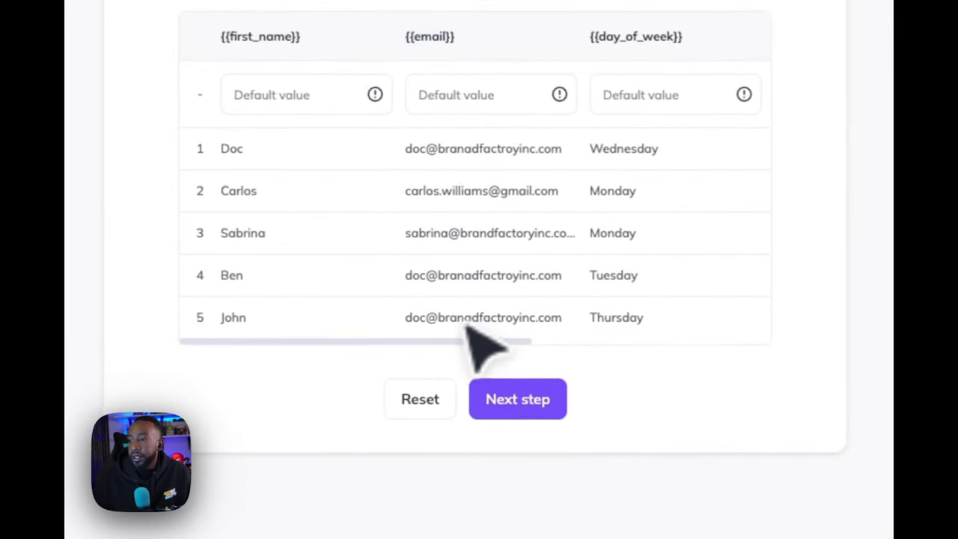
{"action": "left_click_drag", "start_coordinate": [404, 326], "coordinate": [684, 316]}
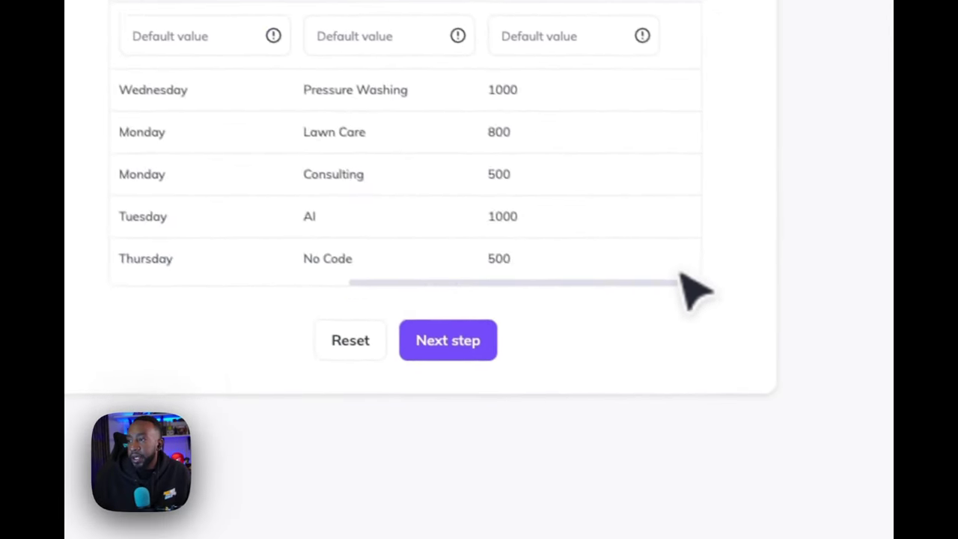
{"action": "left_click_drag", "start_coordinate": [681, 278], "coordinate": [263, 275]}
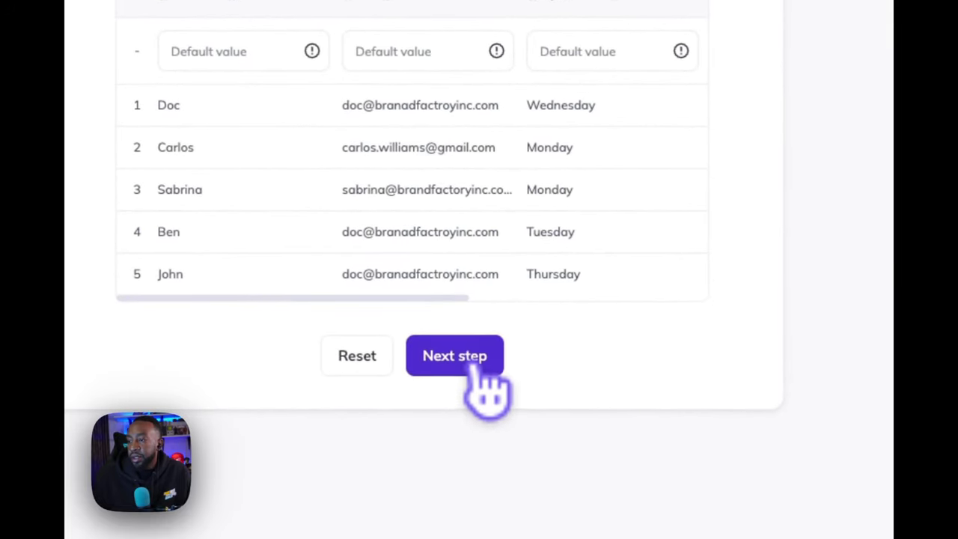
- Record a 15-second base video using the RODECaster Pro microphone
{"action": "left_click", "coordinate": [477, 367]}
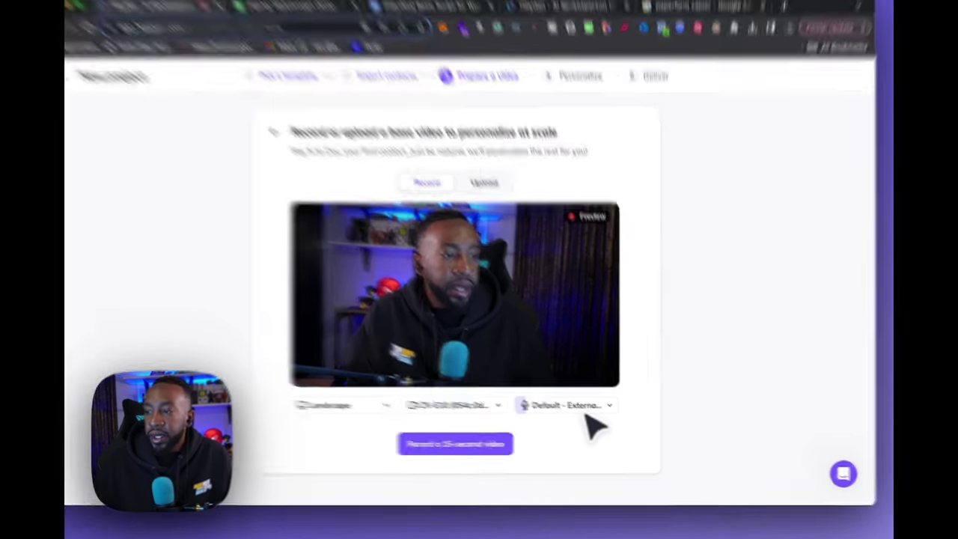
{"action": "left_click", "coordinate": [578, 411]}
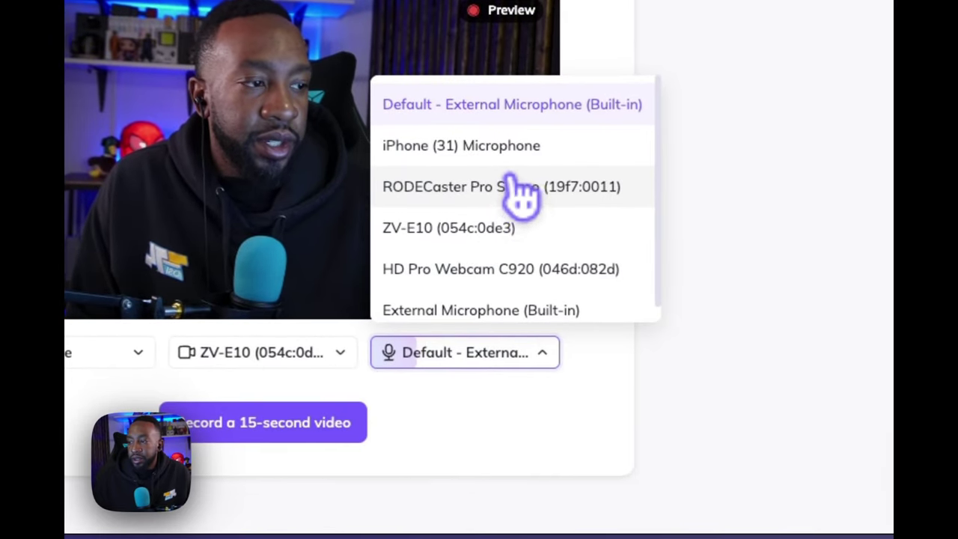
{"action": "left_click", "coordinate": [521, 196]}
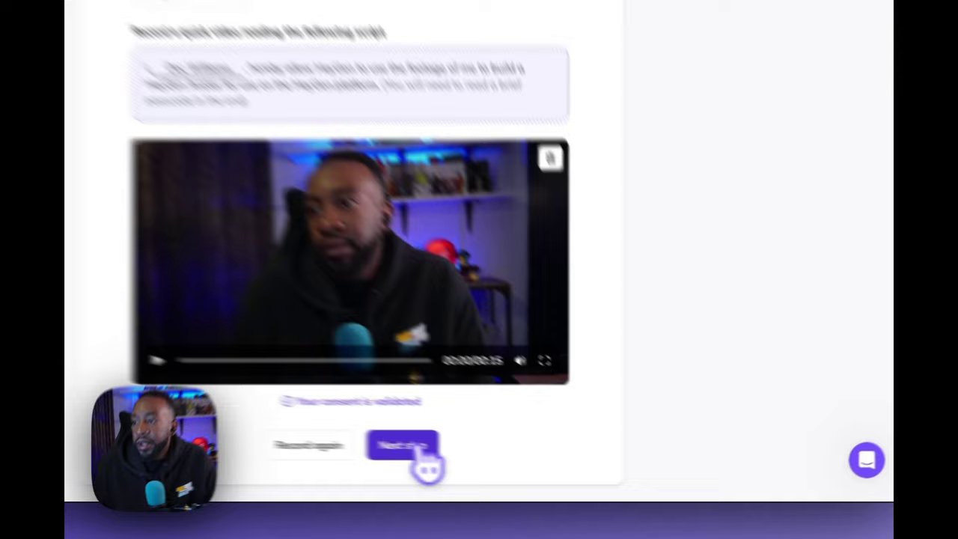
{"action": "left_click", "coordinate": [514, 464]}
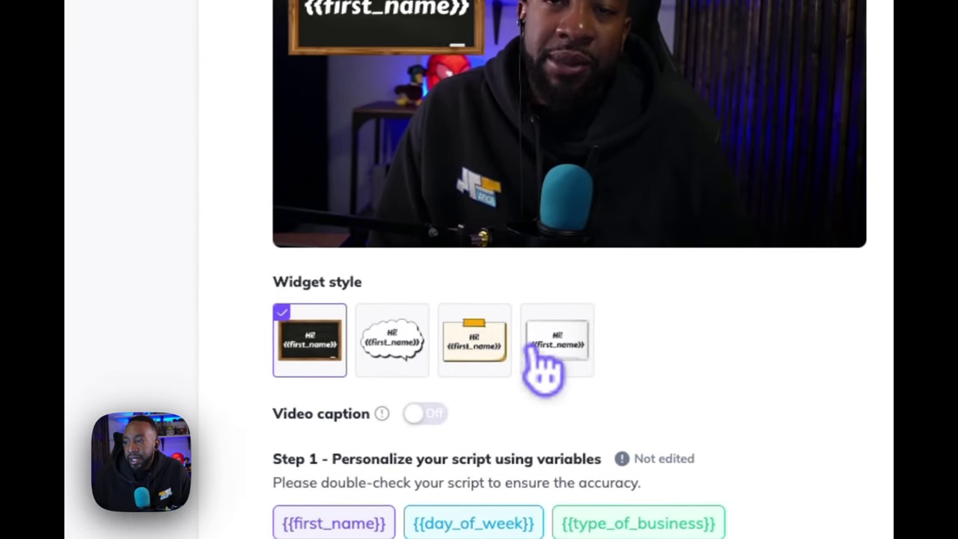
{"action": "left_click", "coordinate": [547, 357]}
{"action": "left_click", "coordinate": [578, 428]}
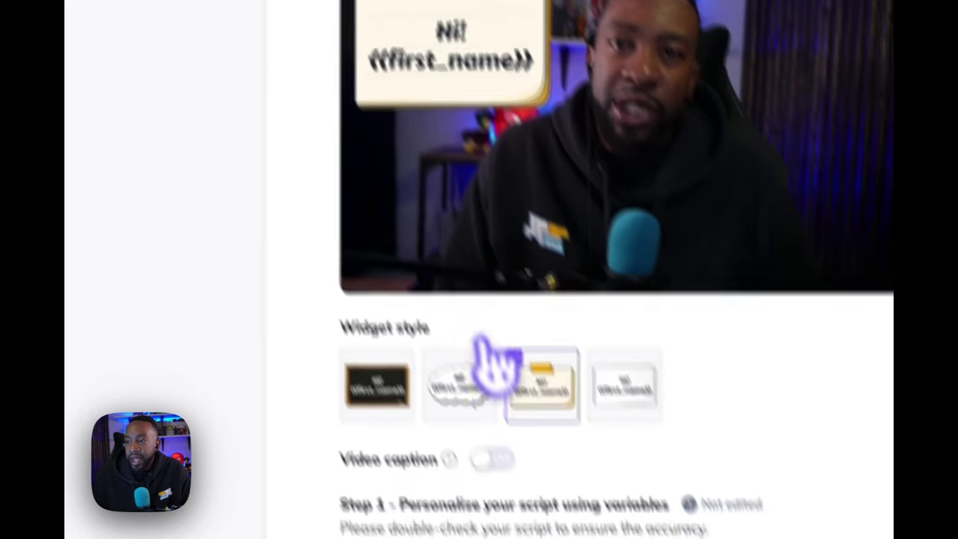
{"action": "left_click", "coordinate": [486, 370]}
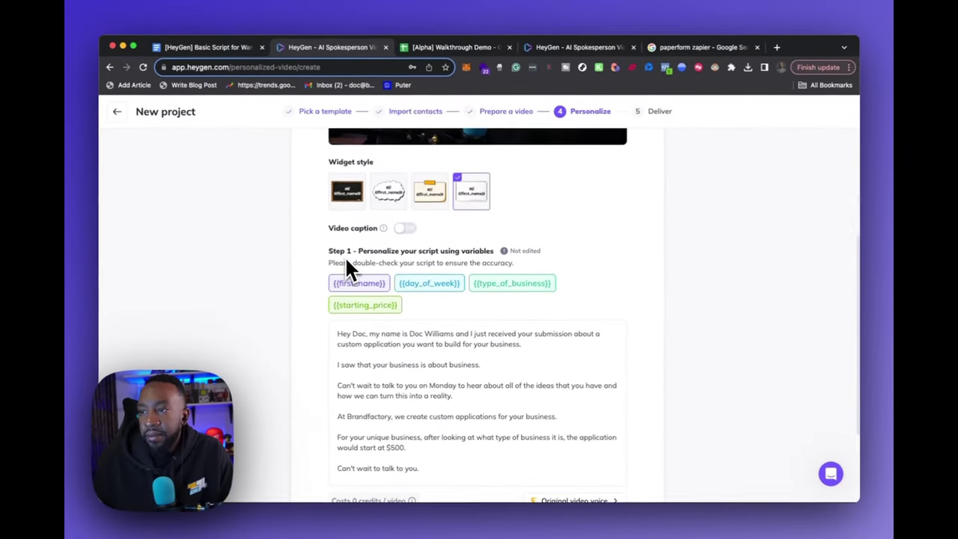
{"action": "scroll", "coordinate": [379, 288], "scroll_direction": "up", "scroll_amount": 2}
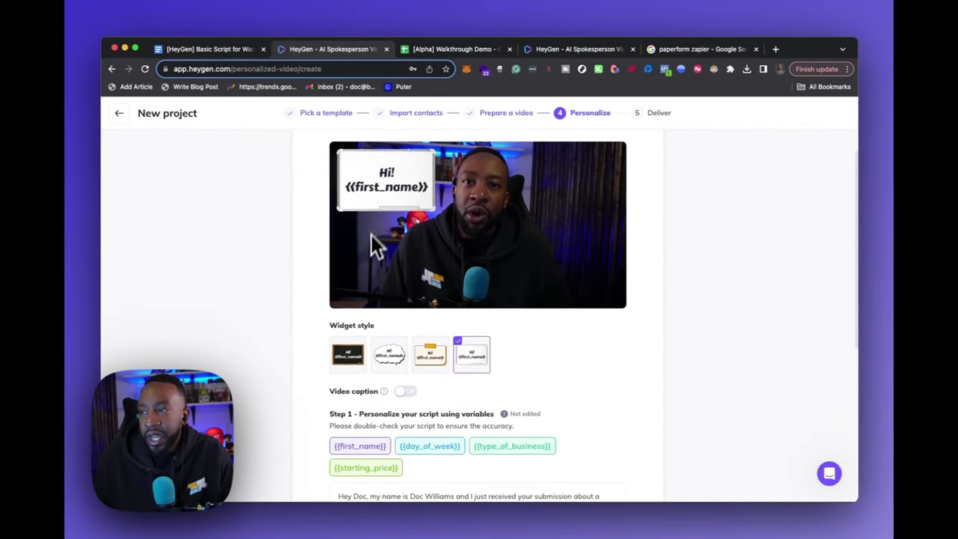
{"action": "scroll", "coordinate": [370, 240], "scroll_direction": "down", "scroll_amount": 4}
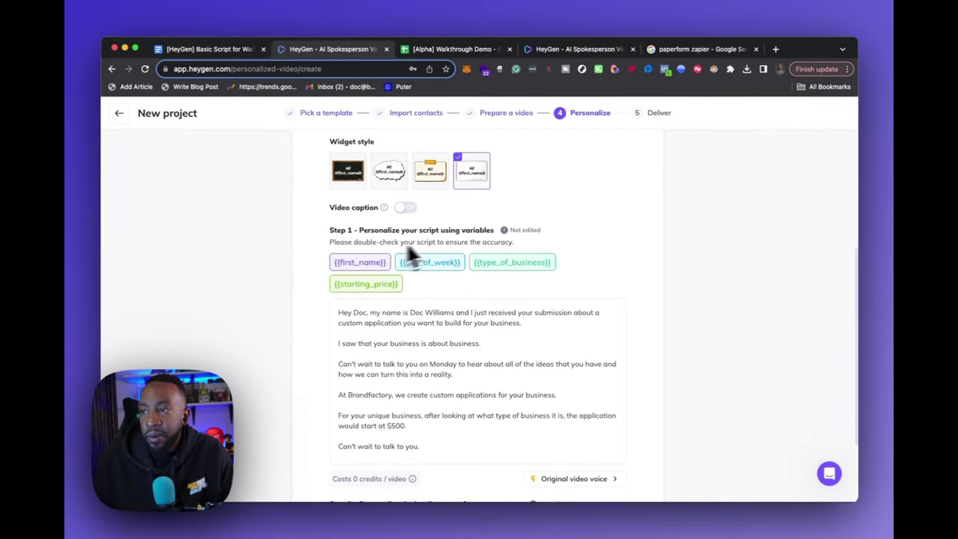
{"action": "scroll", "coordinate": [410, 269], "scroll_direction": "down", "scroll_amount": 1}
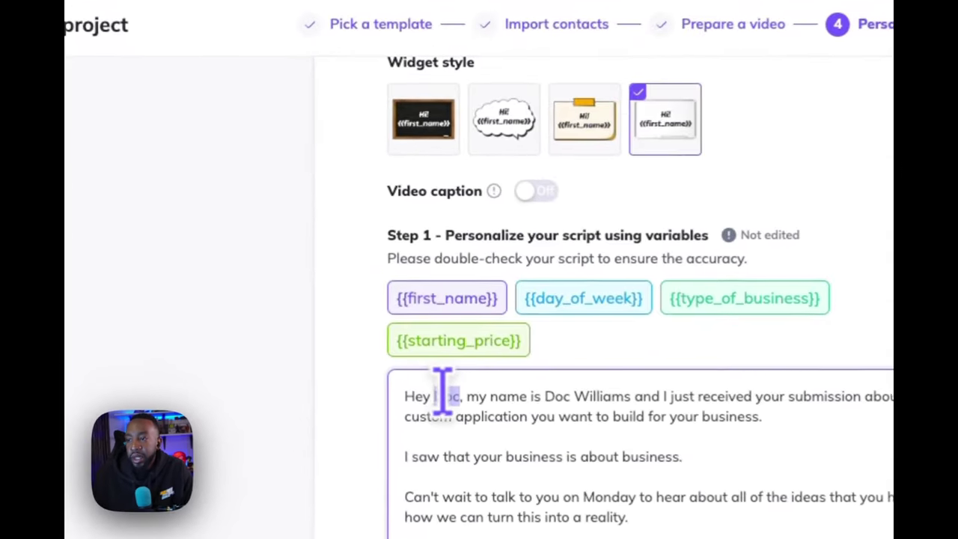
- Replace the greeting name in the script with {{first_name}}
{"action": "double_click", "coordinate": [361, 304]}
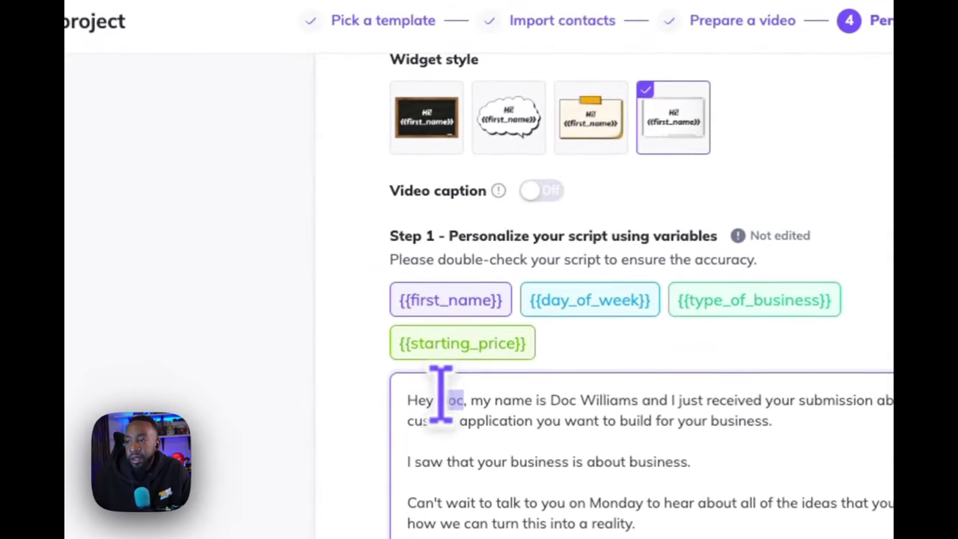
{"action": "left_click", "coordinate": [490, 318]}
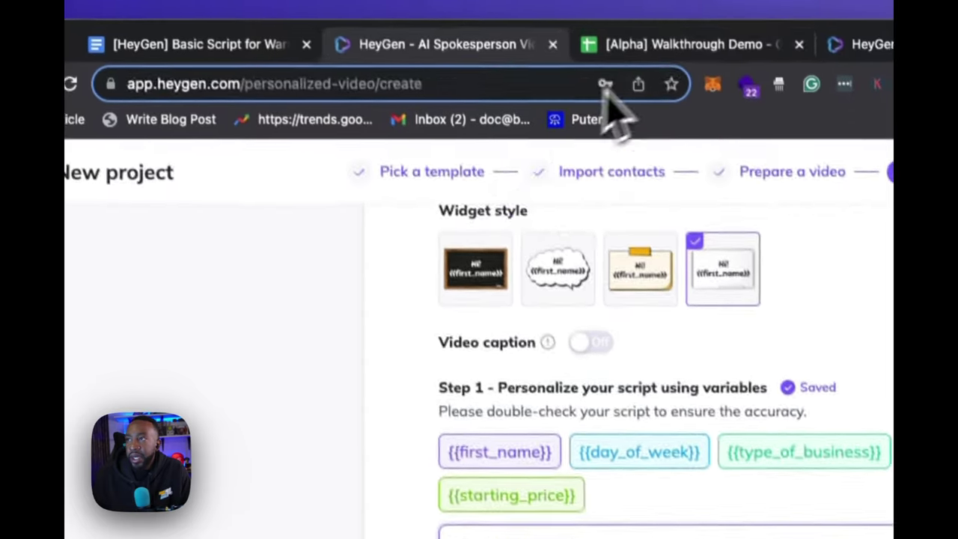
{"action": "left_click", "coordinate": [665, 66]}
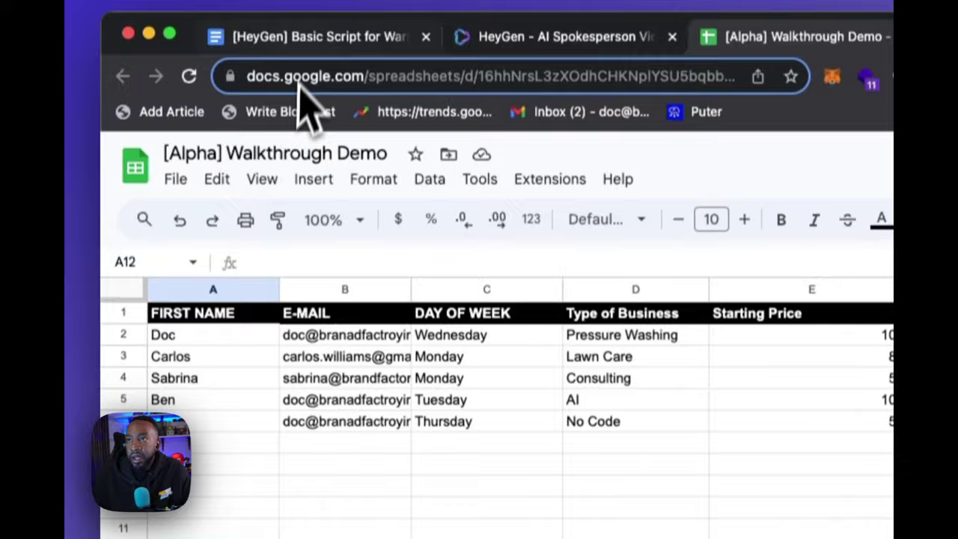
{"action": "left_click", "coordinate": [277, 12]}
{"action": "left_click", "coordinate": [524, 63]}
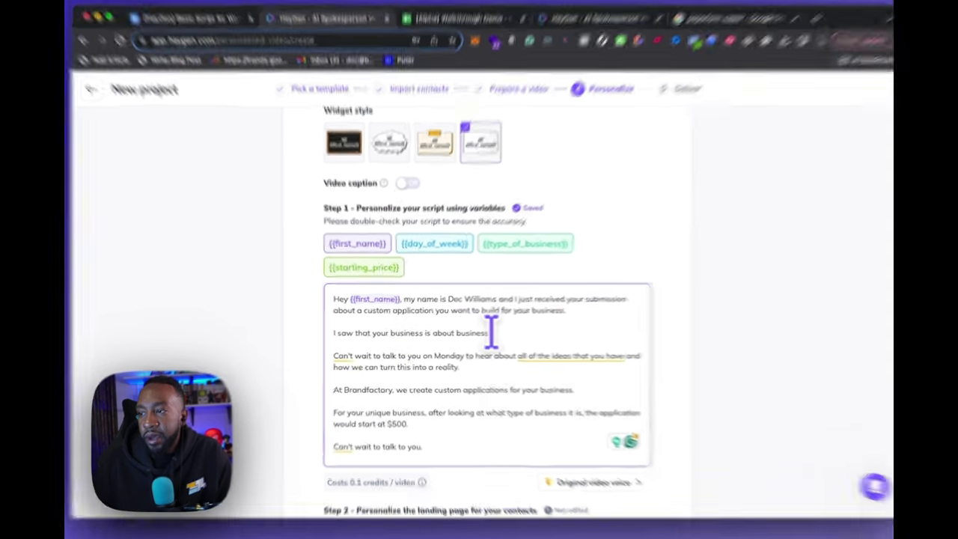
- Swap 'business', 'Monday' and '$500' for {{type_of_business}}, {{day_of_week}} and {{starting_price}}
{"action": "left_click_drag", "start_coordinate": [480, 334], "coordinate": [450, 329]}
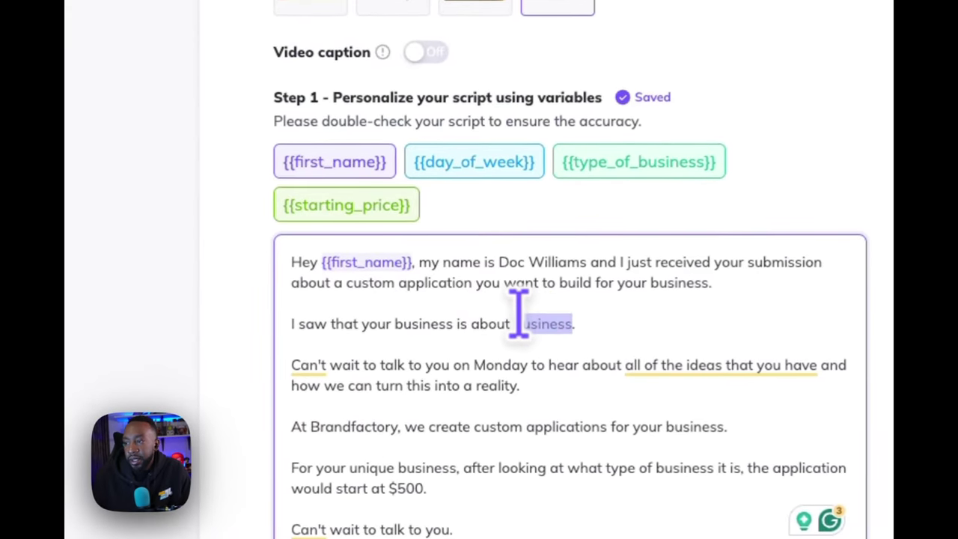
{"action": "left_click", "coordinate": [621, 166]}
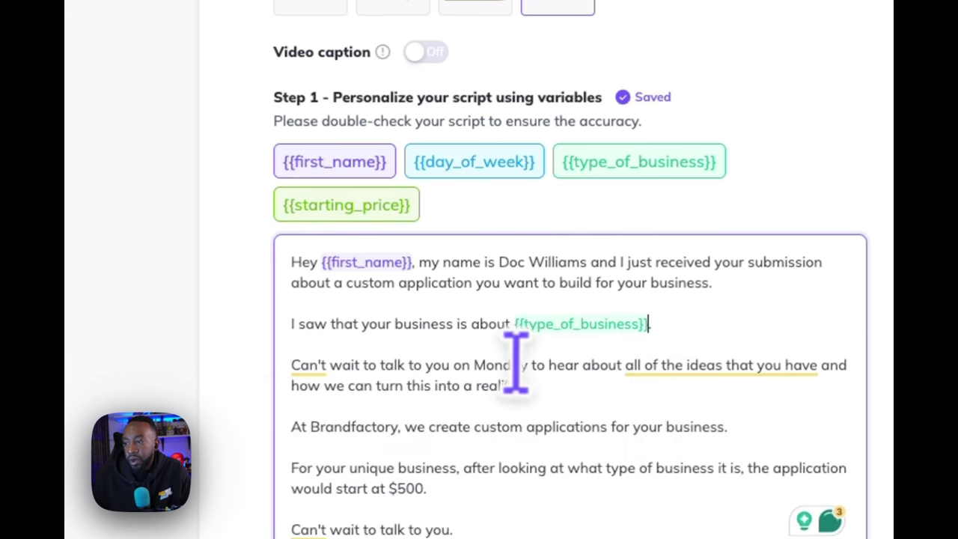
{"action": "left_click", "coordinate": [470, 174]}
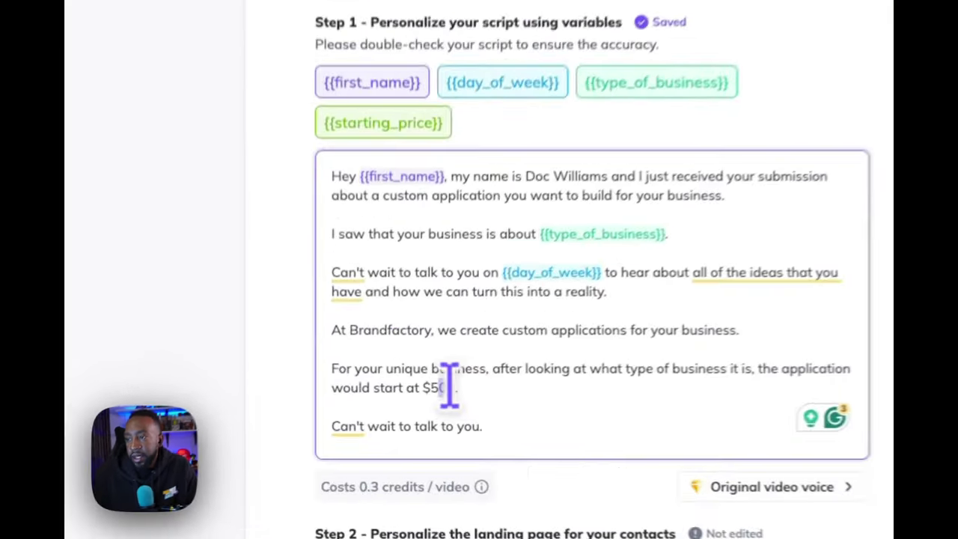
{"action": "double_click", "coordinate": [391, 416]}
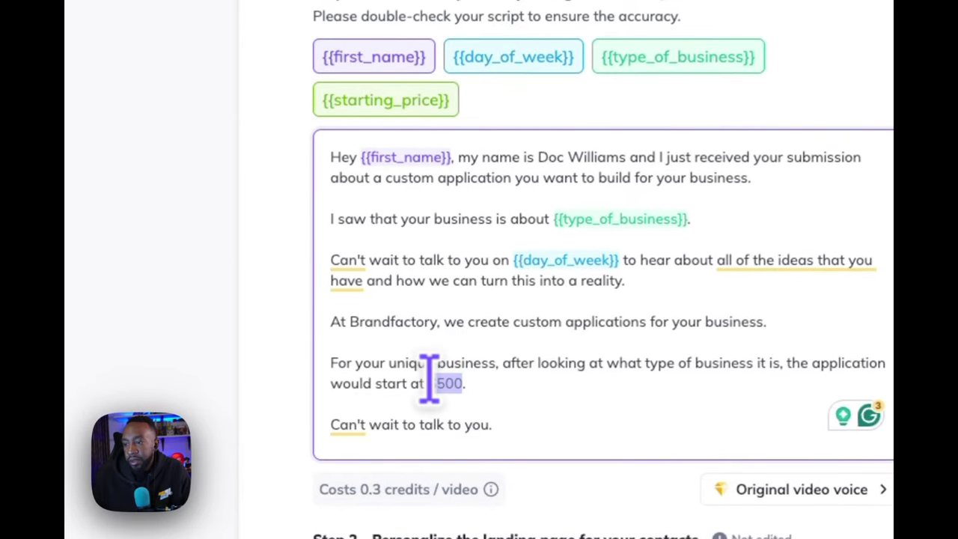
{"action": "left_click", "coordinate": [382, 111]}
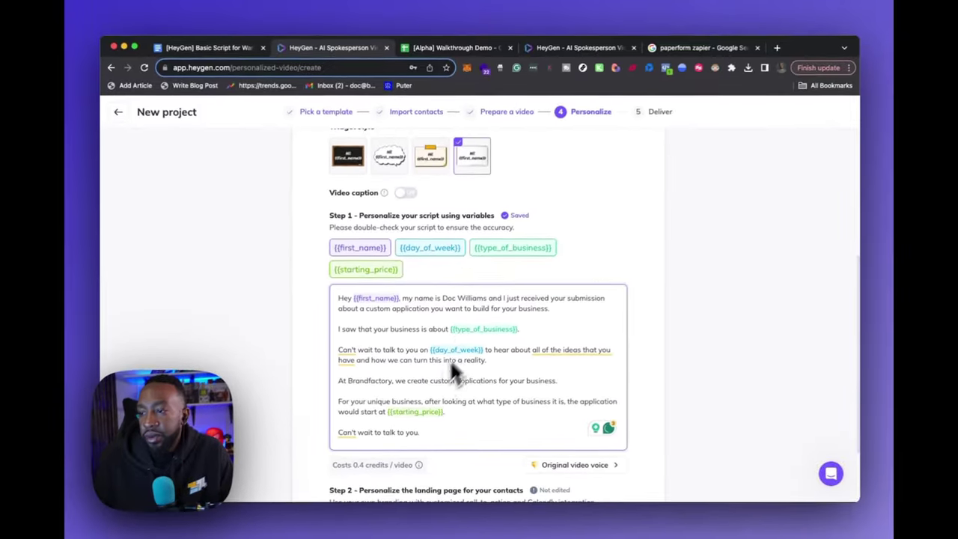
{"action": "scroll", "coordinate": [433, 359], "scroll_direction": "down", "scroll_amount": 2}
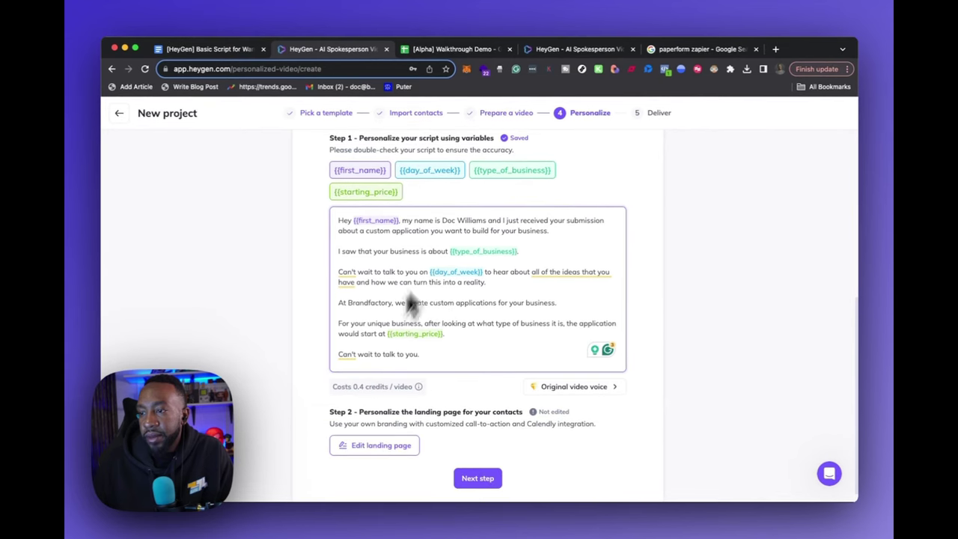
{"action": "scroll", "coordinate": [376, 327], "scroll_direction": "up", "scroll_amount": 2}
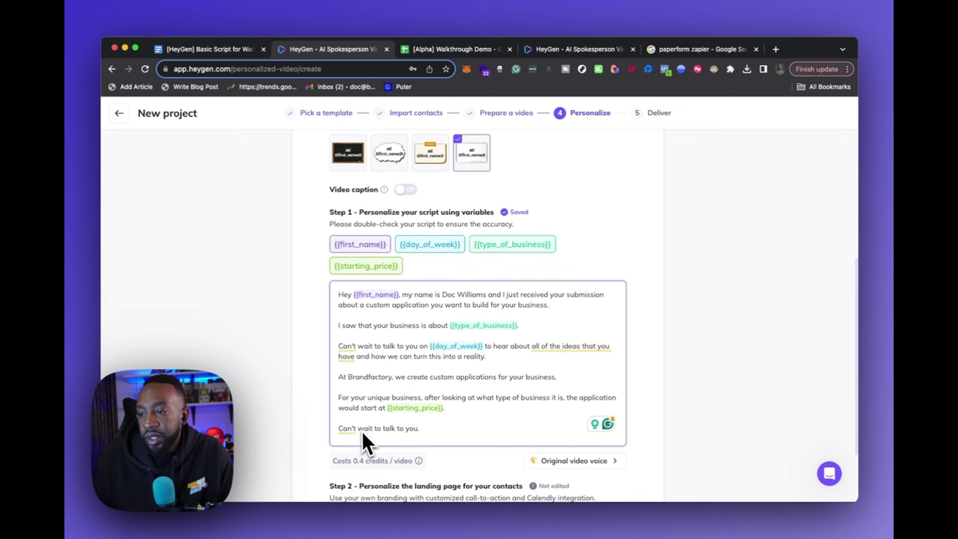
{"action": "scroll", "coordinate": [362, 429], "scroll_direction": "down", "scroll_amount": 2}
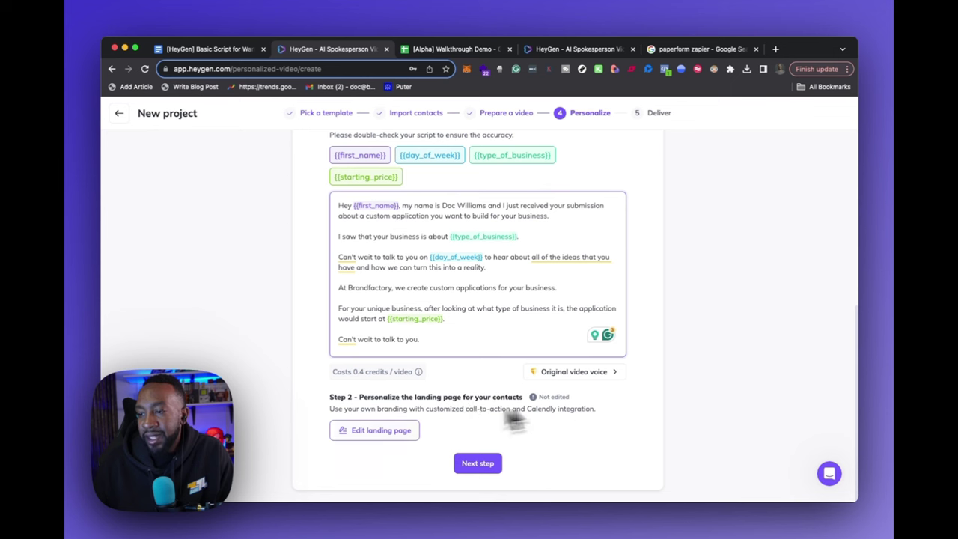
{"action": "right_click", "coordinate": [401, 432]}
{"action": "left_click", "coordinate": [367, 430]}
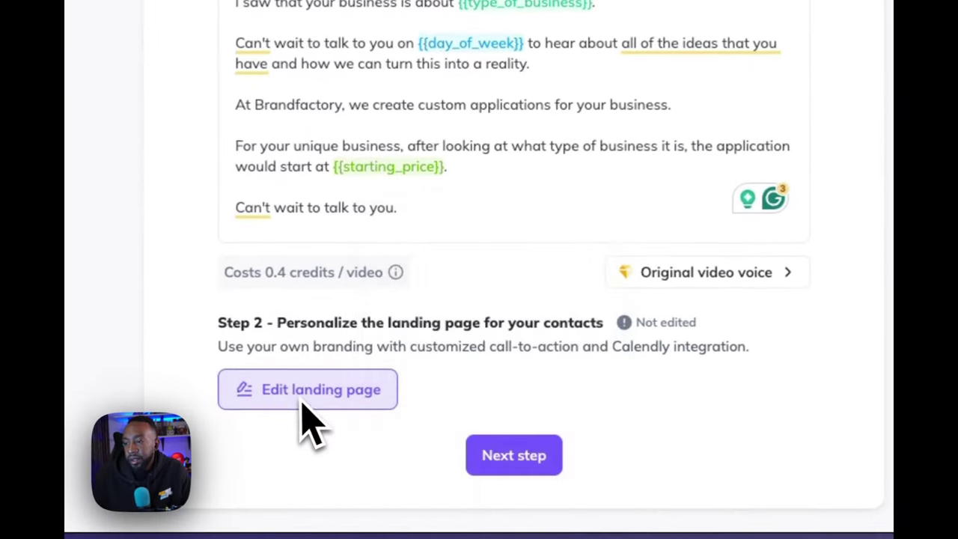
{"action": "left_click", "coordinate": [367, 430]}
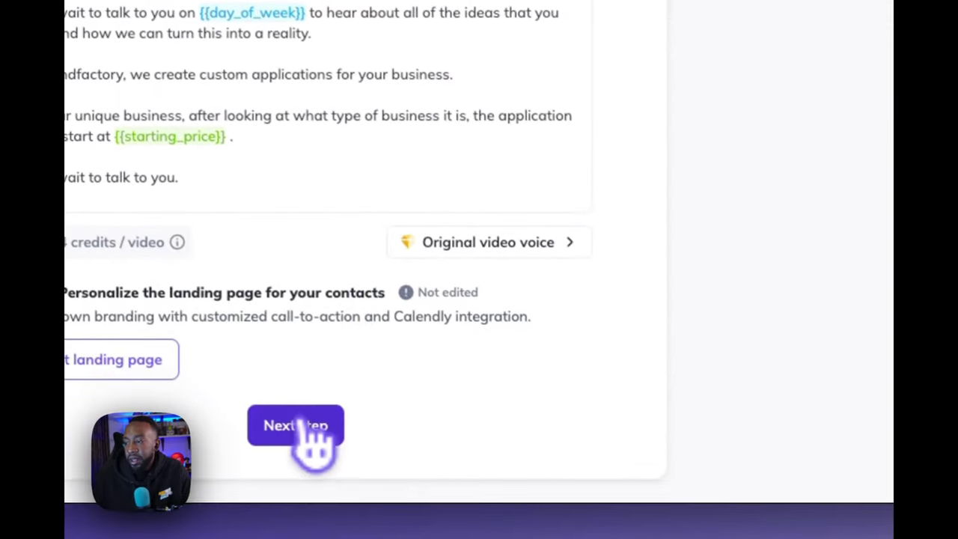
- Advance to Deliver and review the personalized email's fields without making changes
{"action": "left_click", "coordinate": [315, 441]}
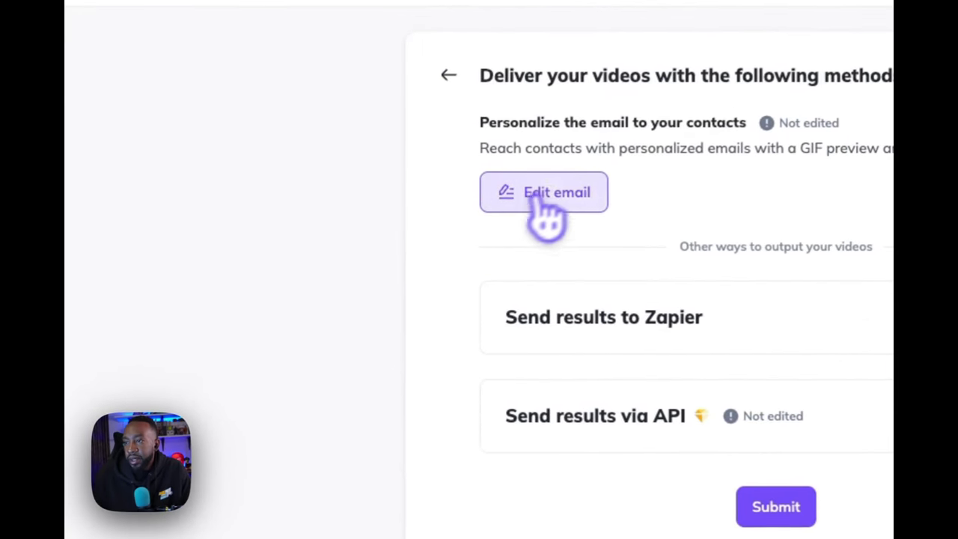
{"action": "left_click", "coordinate": [364, 222]}
{"action": "scroll", "coordinate": [673, 412], "scroll_direction": "down", "scroll_amount": 3}
{"action": "scroll", "coordinate": [580, 387], "scroll_direction": "up", "scroll_amount": 3}
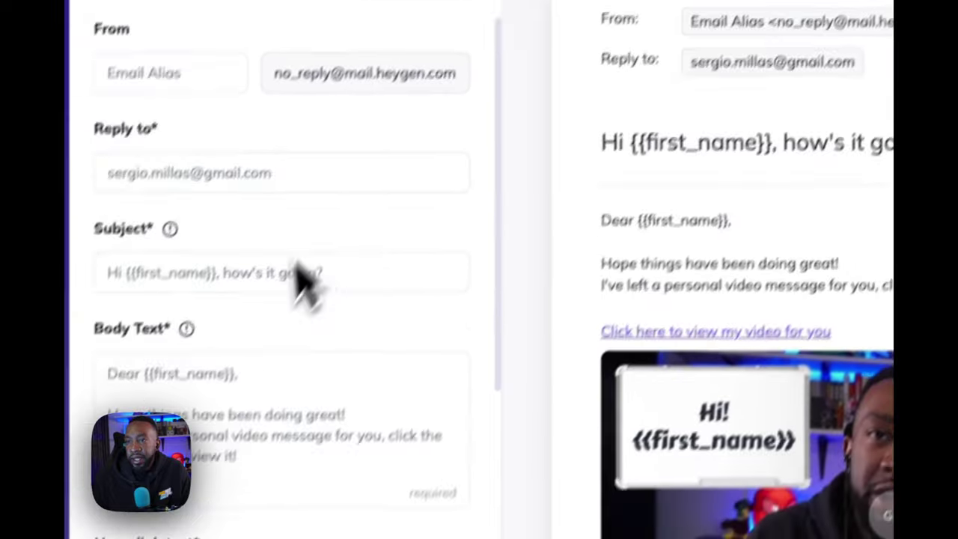
{"action": "left_click", "coordinate": [352, 119]}
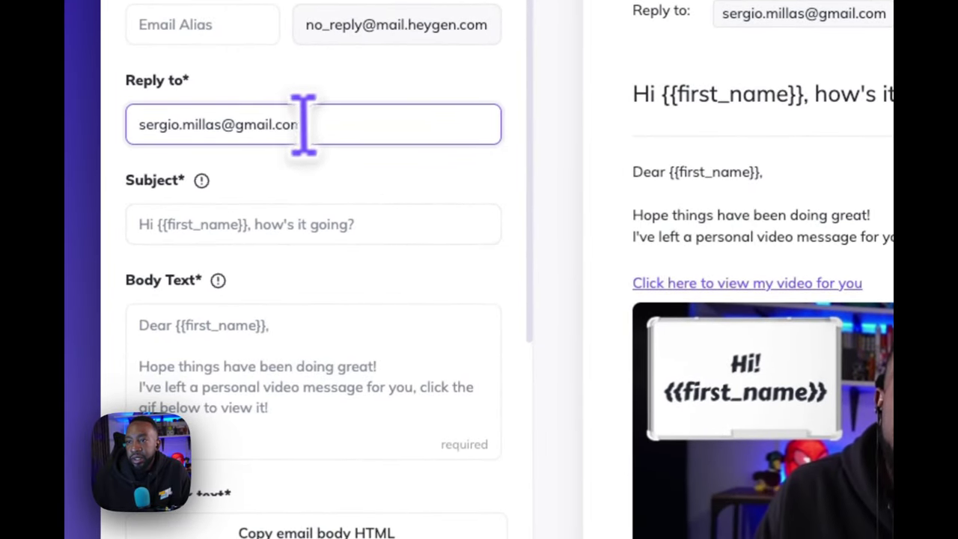
{"action": "scroll", "coordinate": [393, 303], "scroll_direction": "down", "scroll_amount": 3}
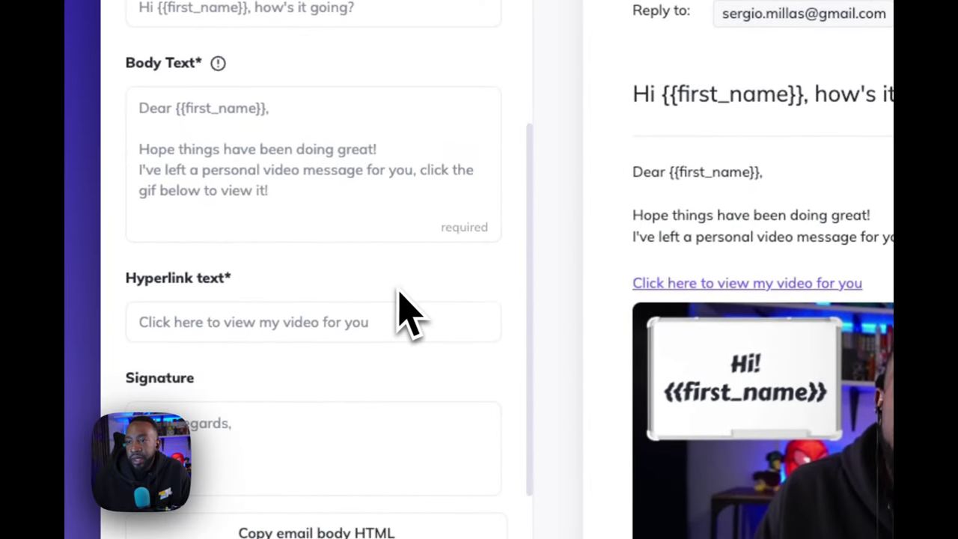
{"action": "scroll", "coordinate": [404, 314], "scroll_direction": "up", "scroll_amount": 3}
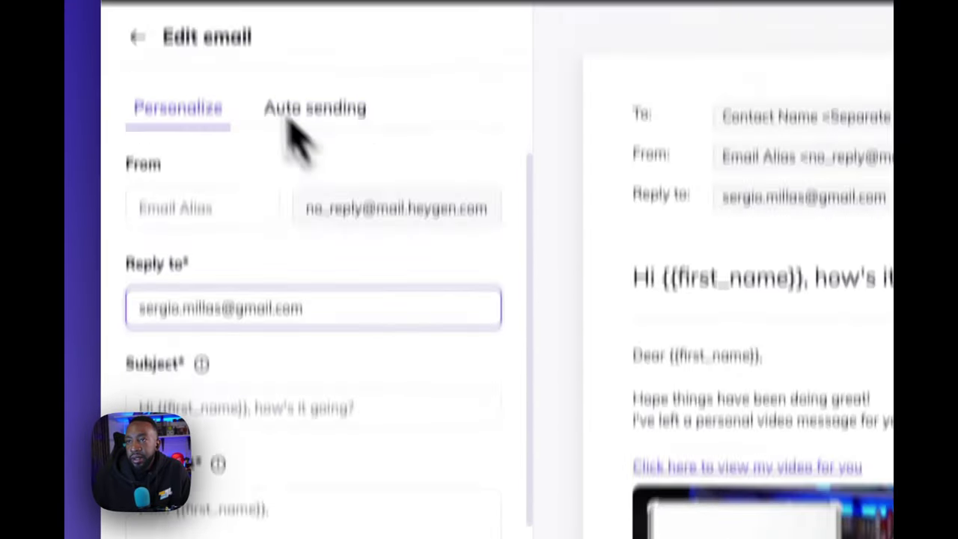
{"action": "left_click", "coordinate": [143, 134]}
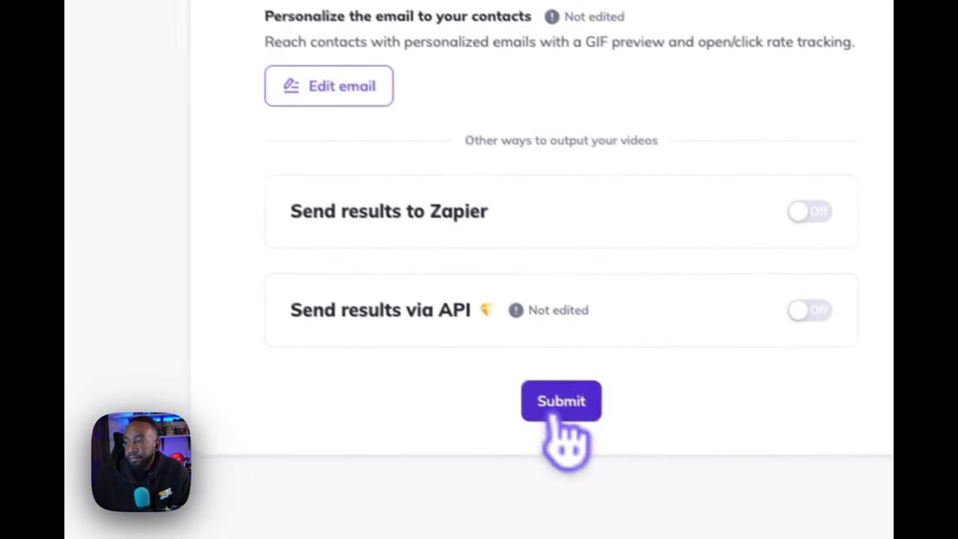
- Submit the project and check the five spreadsheet contacts against the summary: 5 videos, 2.0 credits needed
{"action": "left_click", "coordinate": [557, 401]}
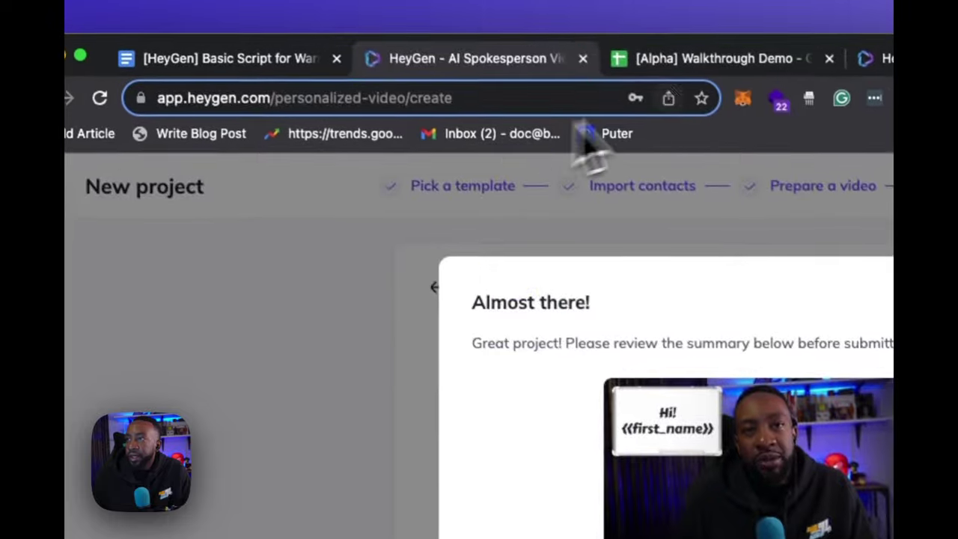
{"action": "left_click", "coordinate": [655, 64]}
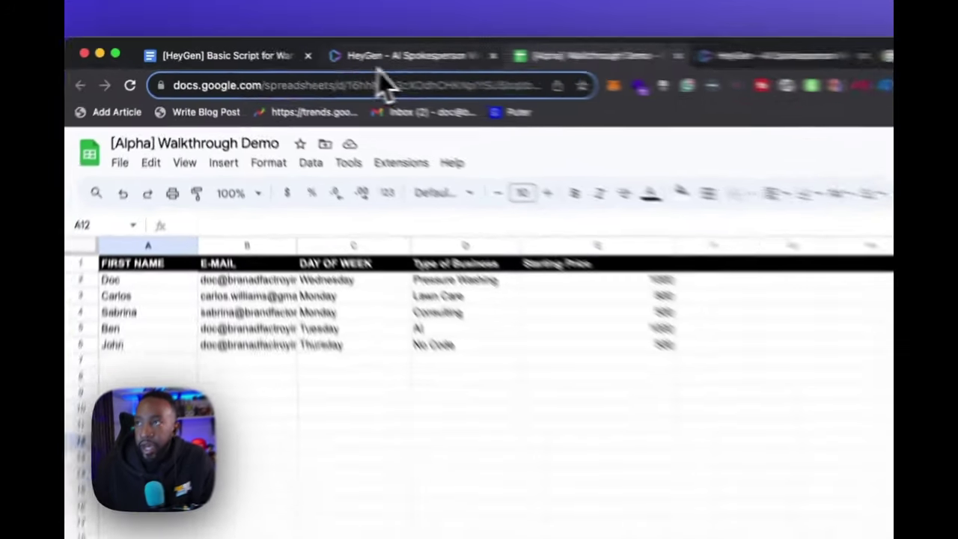
{"action": "left_click", "coordinate": [330, 50]}
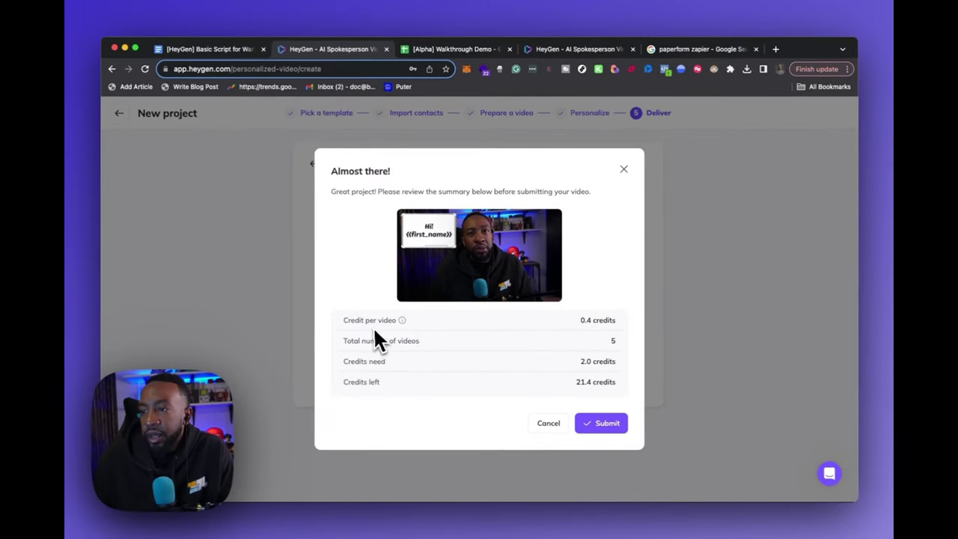
{"action": "mouse_move", "coordinate": [402, 320]}
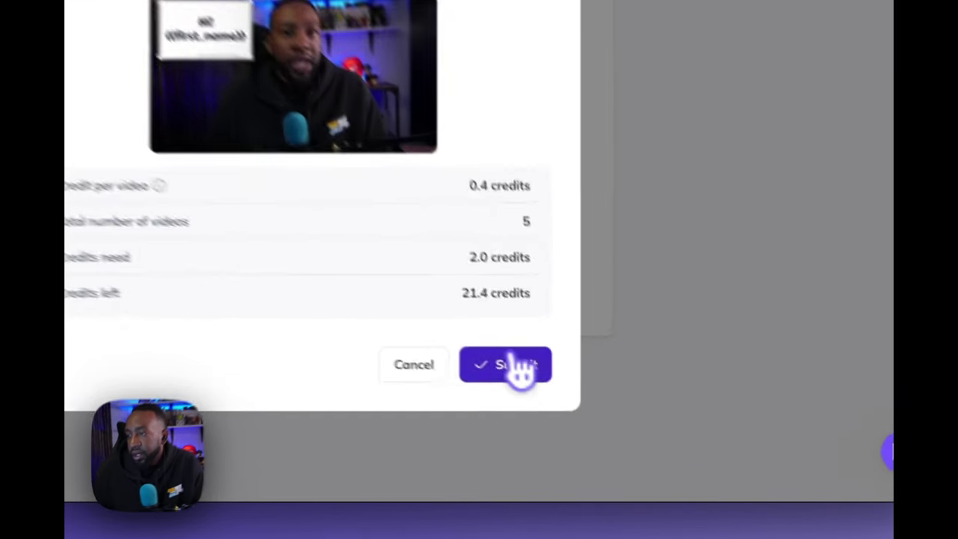
{"action": "left_click", "coordinate": [608, 425]}
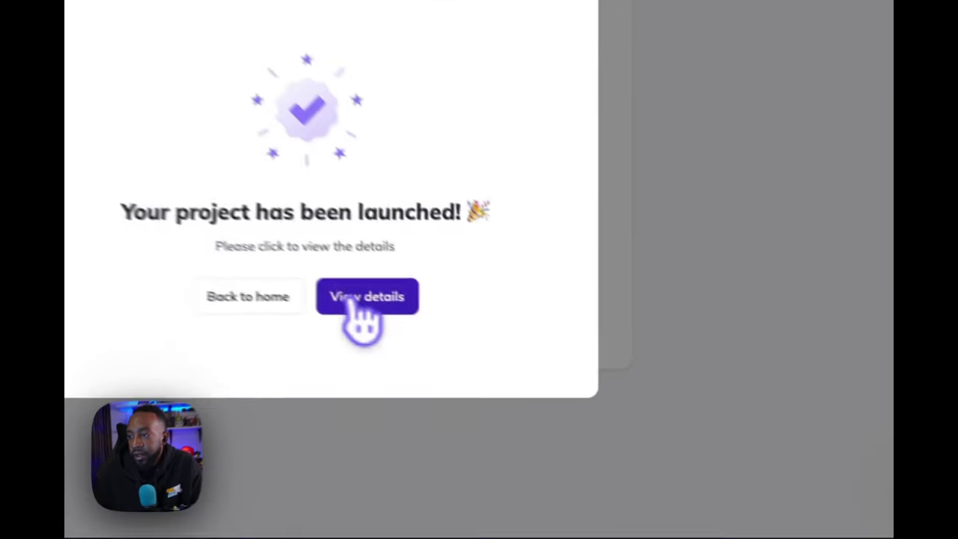
{"action": "left_click", "coordinate": [514, 366]}
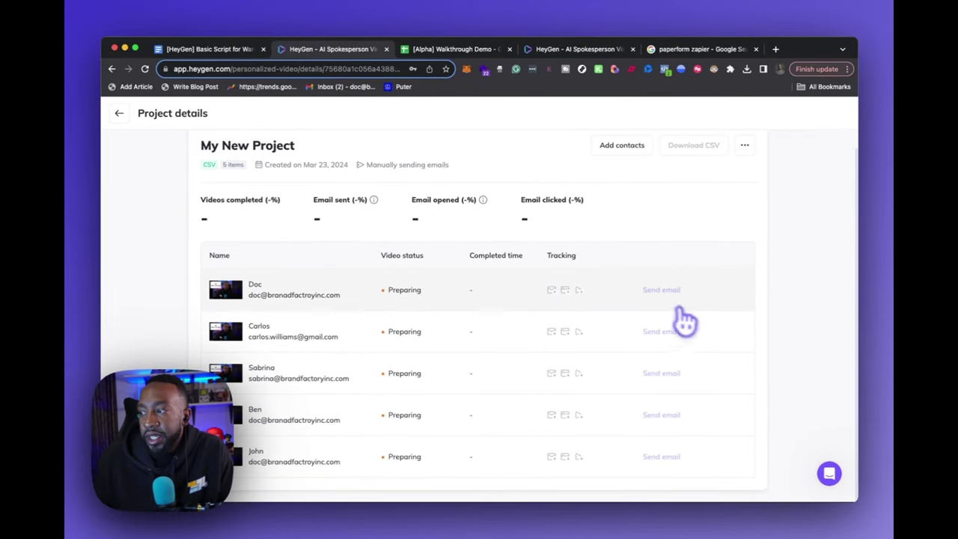
{"action": "scroll", "coordinate": [440, 295], "scroll_direction": "up", "scroll_amount": 1}
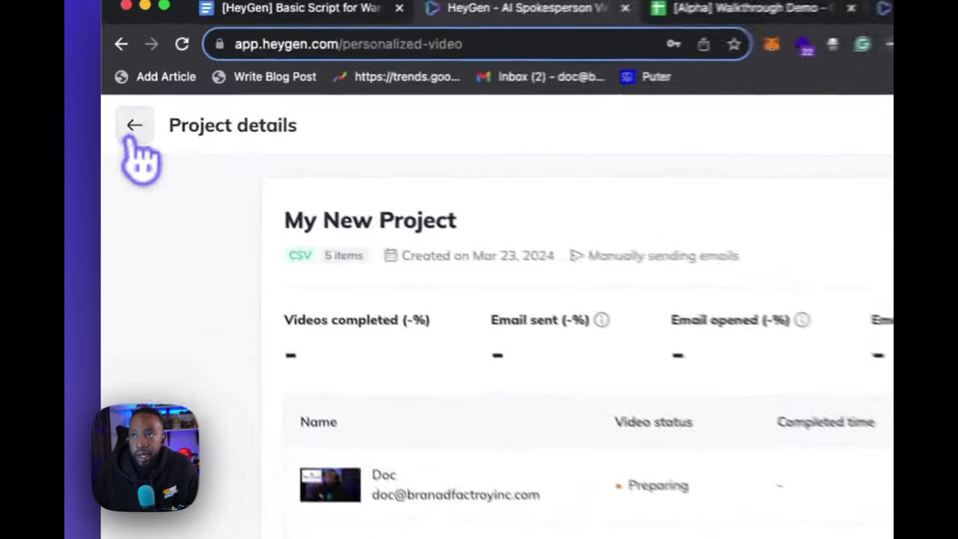
{"action": "left_click", "coordinate": [118, 115]}
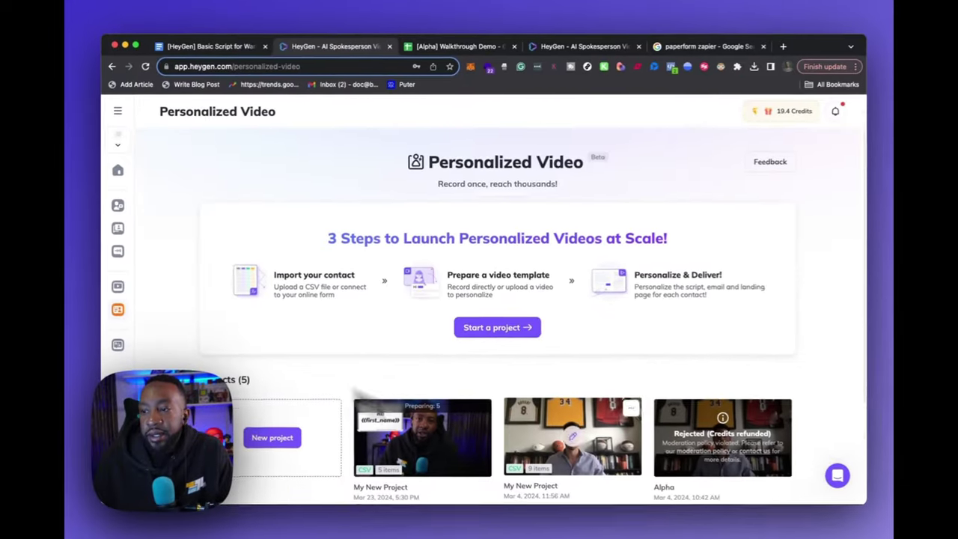
{"action": "scroll", "coordinate": [365, 393], "scroll_direction": "down", "scroll_amount": 2}
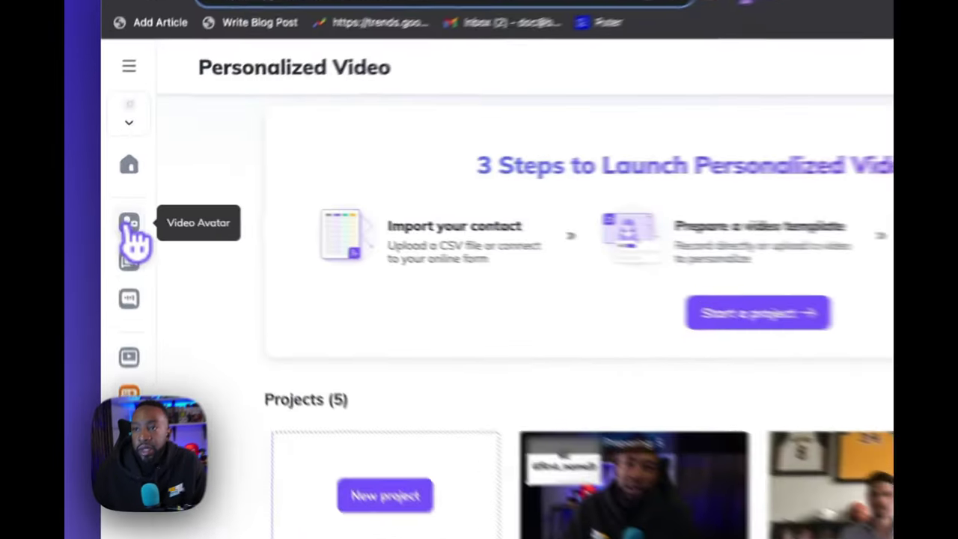
- Reload the Video Avatar page and start a landscape AI Studio video from your own new avatar
{"action": "left_click", "coordinate": [118, 207]}
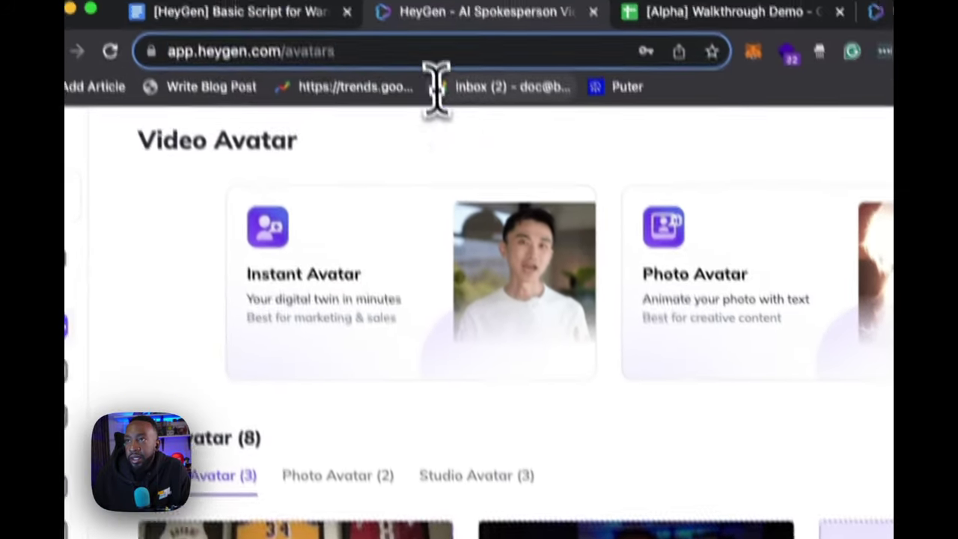
{"action": "left_click", "coordinate": [476, 96]}
{"action": "key", "text": "Return"}
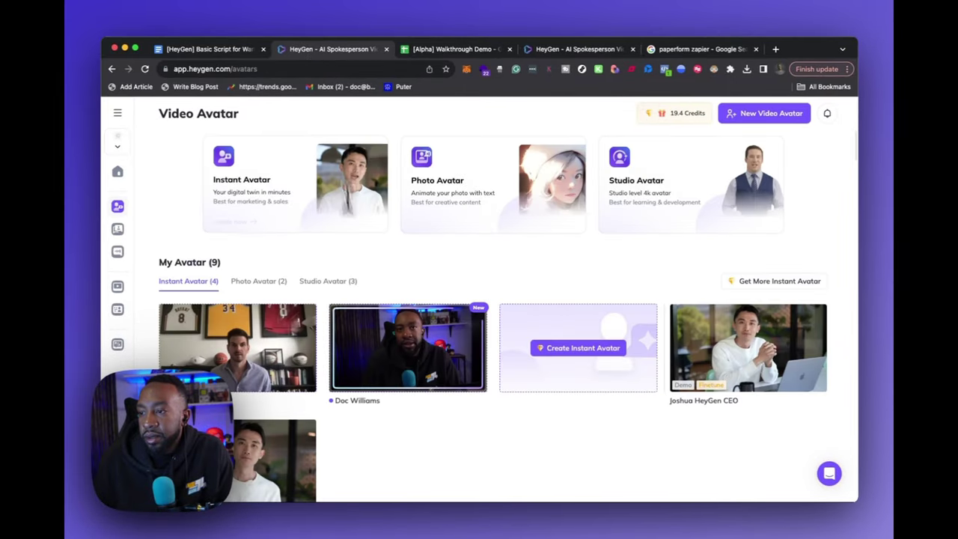
{"action": "mouse_move", "coordinate": [386, 374]}
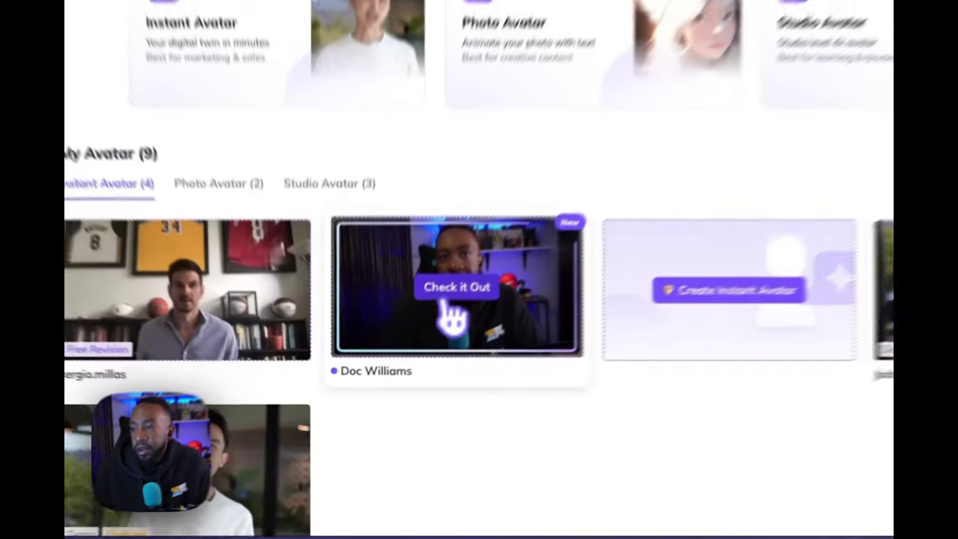
{"action": "left_click", "coordinate": [403, 361]}
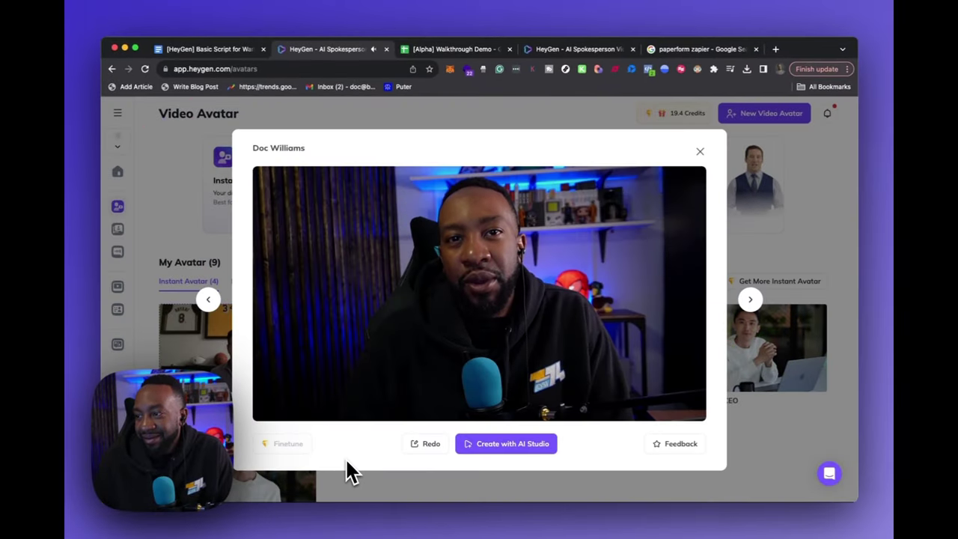
{"action": "left_click", "coordinate": [488, 438]}
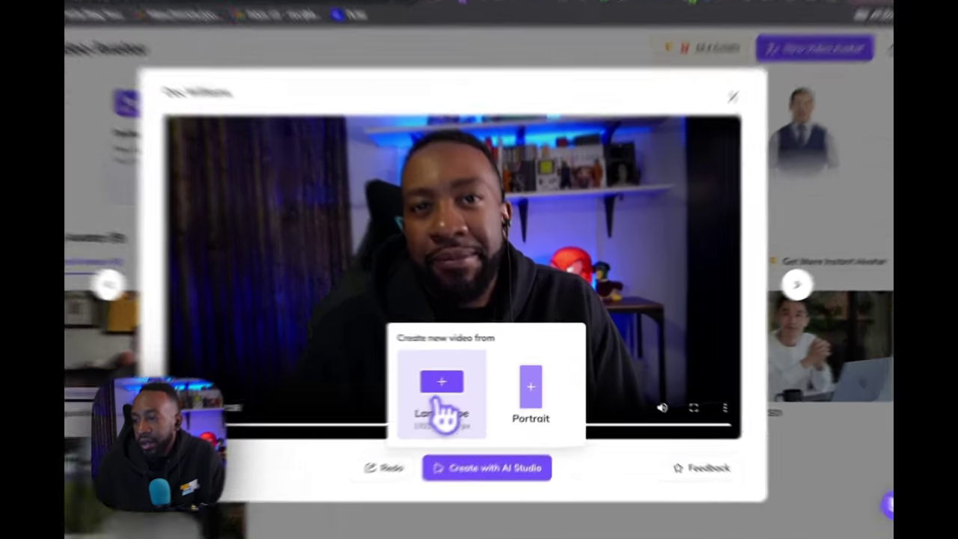
{"action": "left_click", "coordinate": [469, 382]}
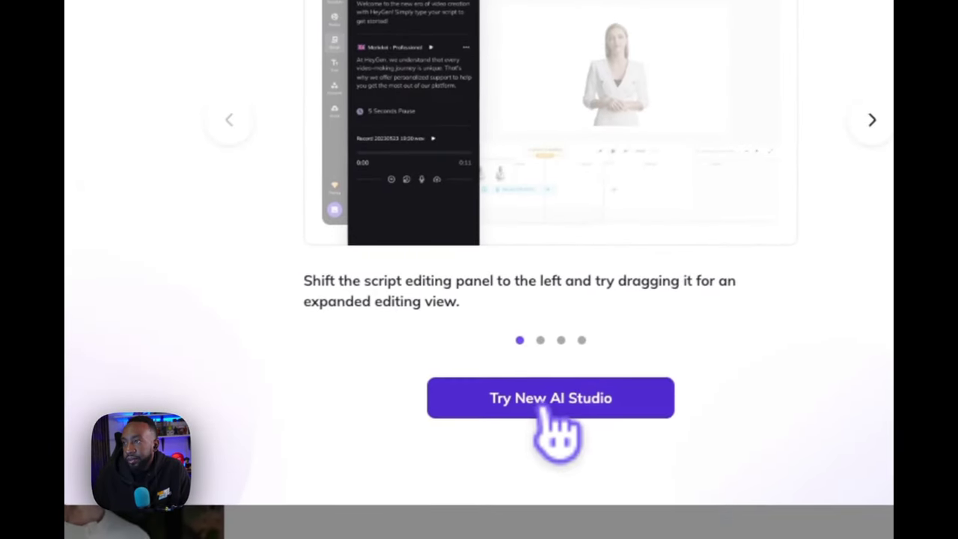
- In the new AI Studio editor, replace the default script with a self-introduction about AI, then preview it
{"action": "left_click", "coordinate": [545, 408]}
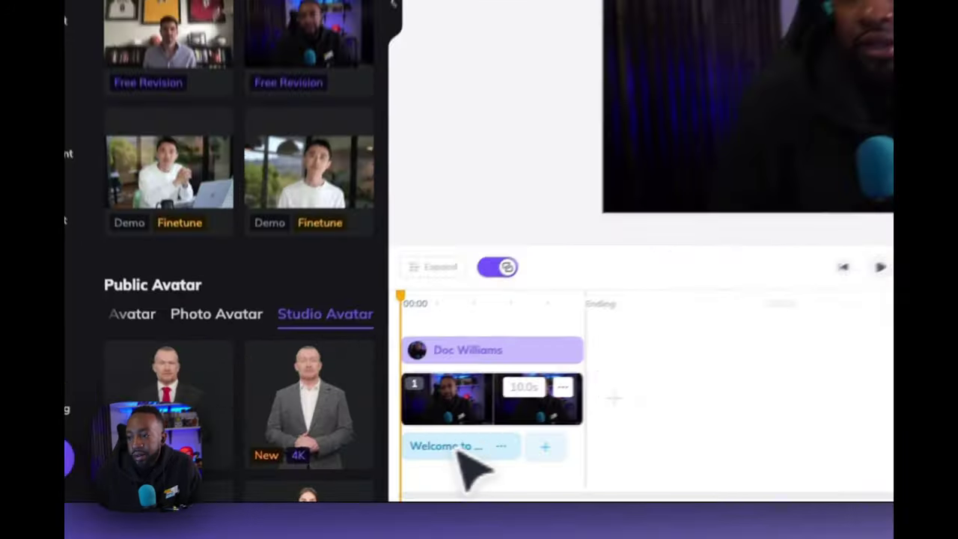
{"action": "left_click", "coordinate": [348, 470]}
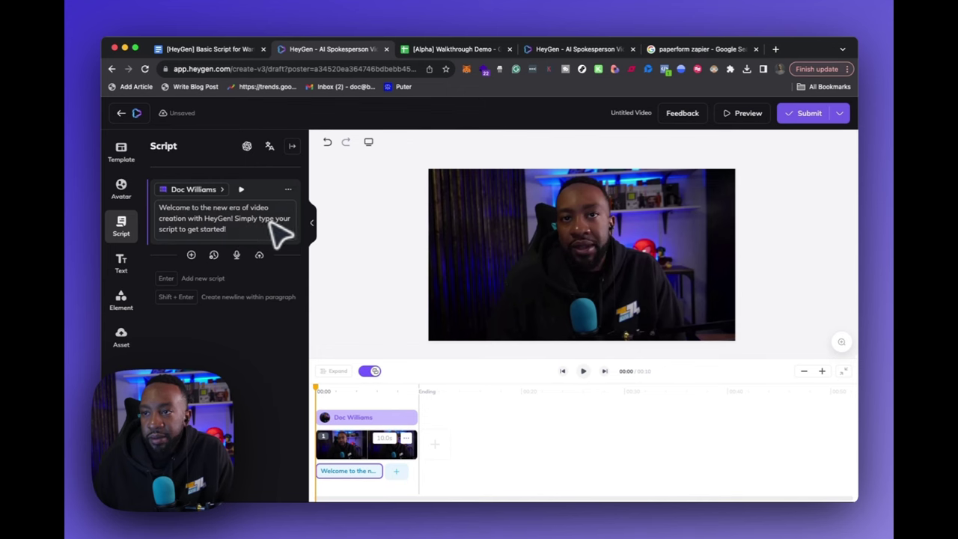
{"action": "left_click", "coordinate": [224, 227]}
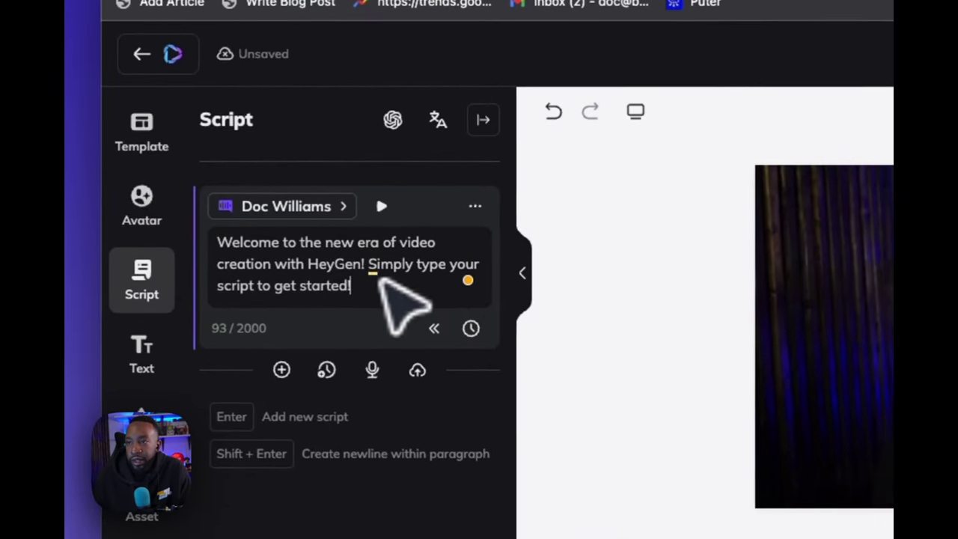
{"action": "left_click_drag", "start_coordinate": [380, 278], "coordinate": [217, 244]}
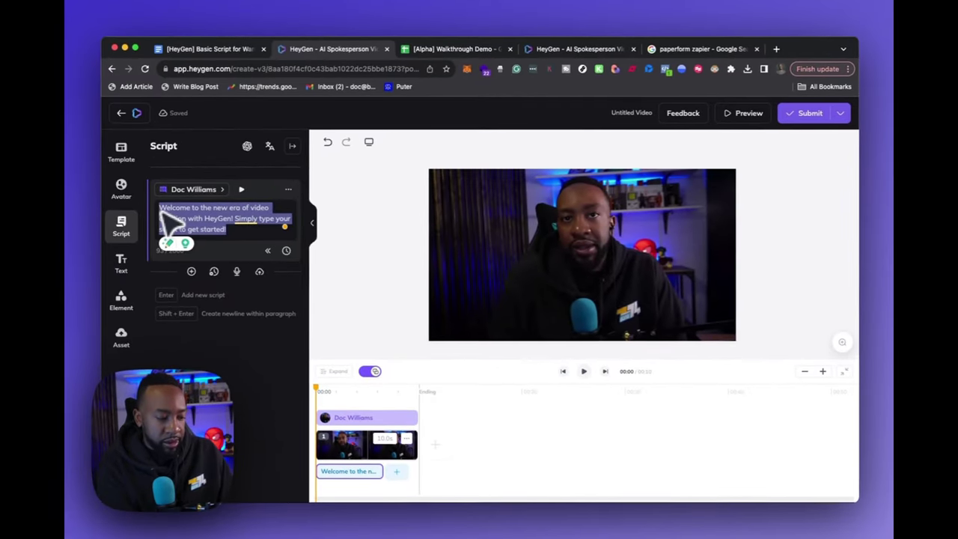
{"action": "type", "text": "Hey"}
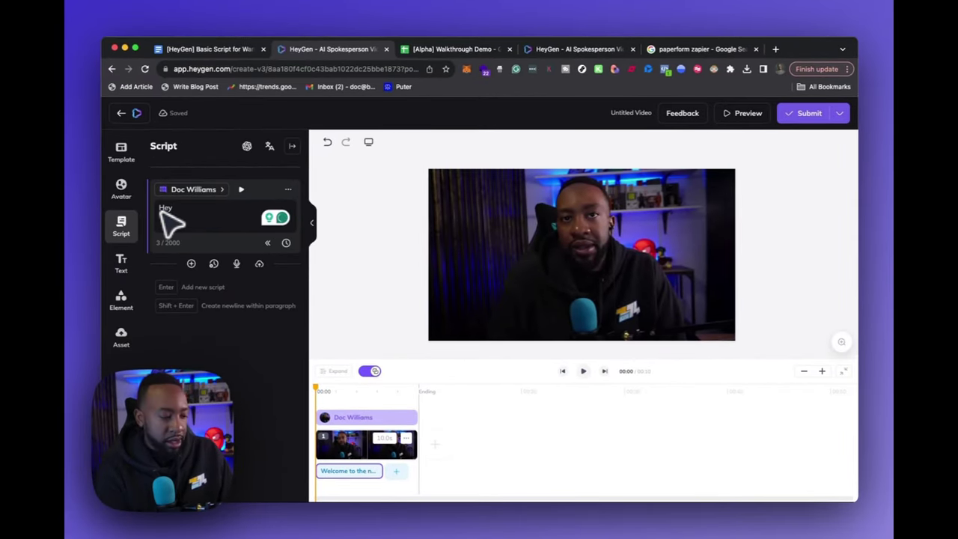
{"action": "type", "text": "! It's your boy talk"}
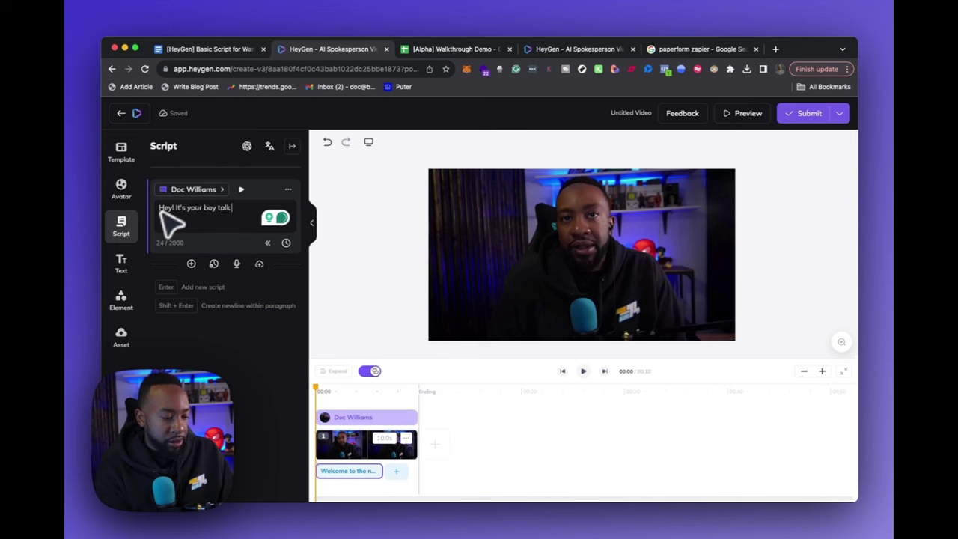
{"action": "key", "text": "BackSpace"}
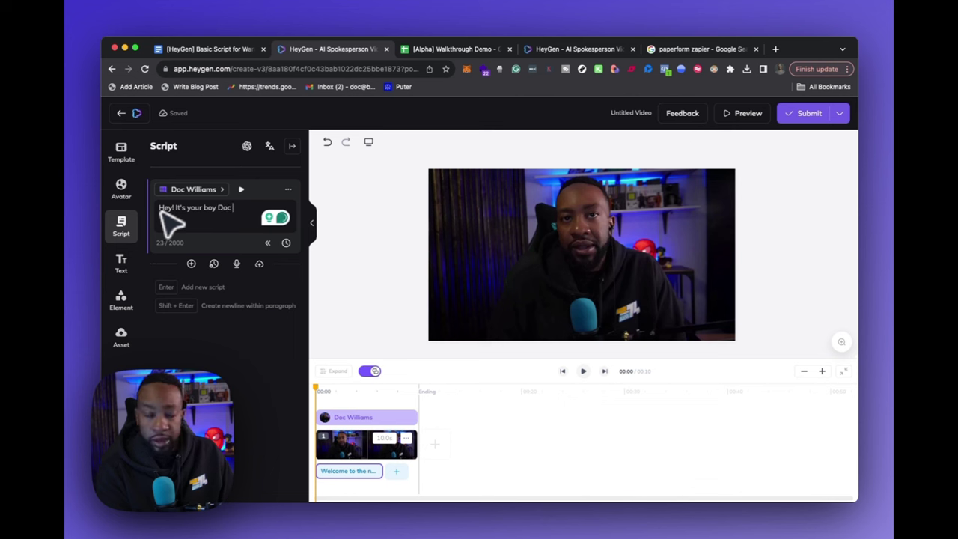
{"action": "type", "text": "illiams and I"}
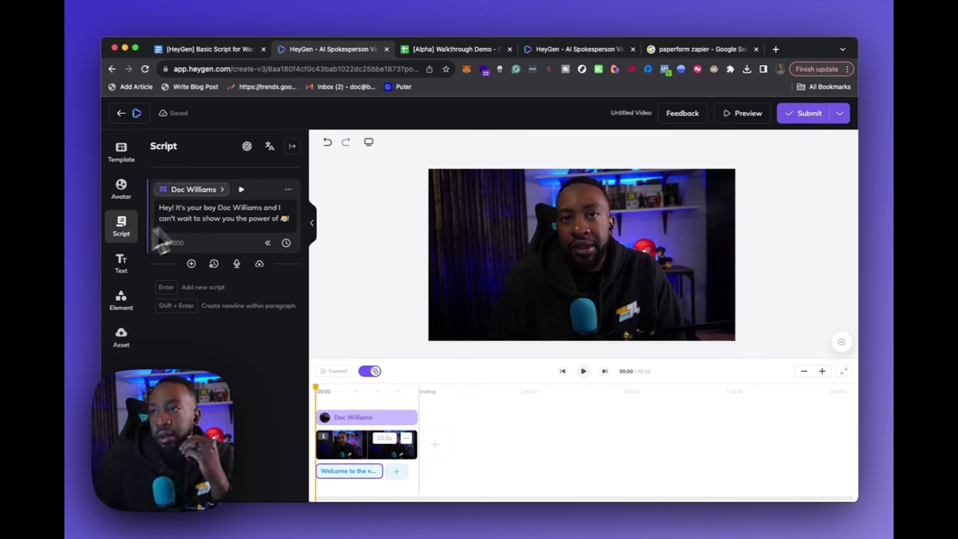
{"action": "left_click", "coordinate": [241, 189]}
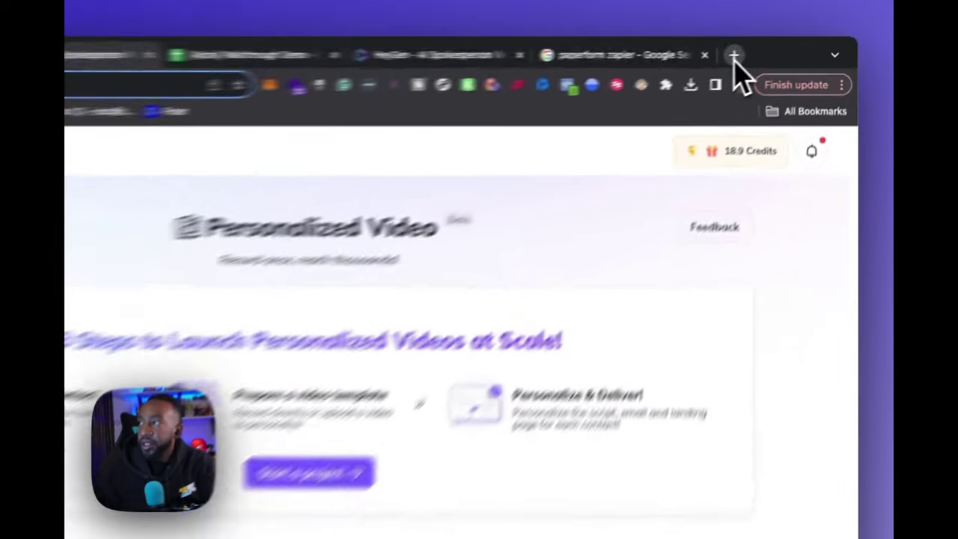
- Search Google for 'elevenlabs' in a new tab and open the ElevenLabs website
{"action": "left_click", "coordinate": [775, 47]}
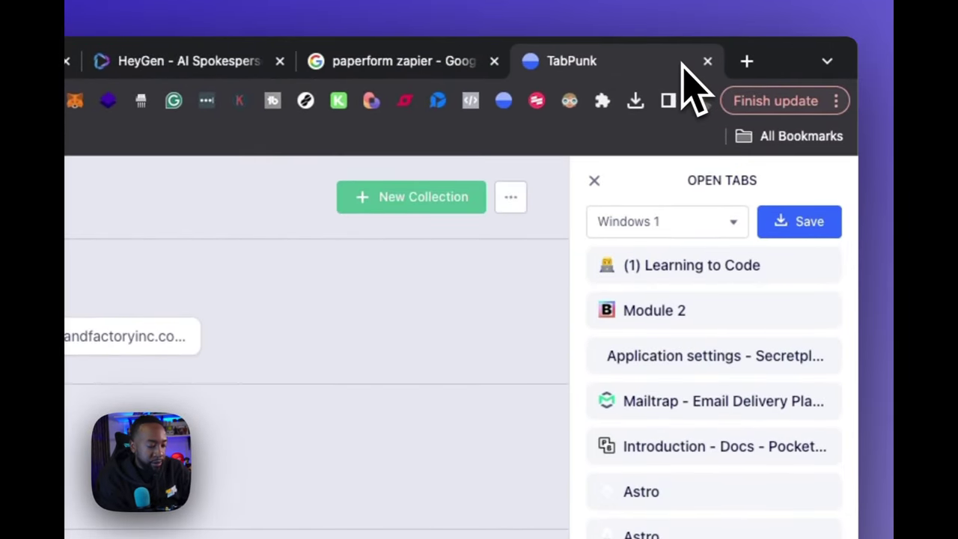
{"action": "type", "text": "eleven"}
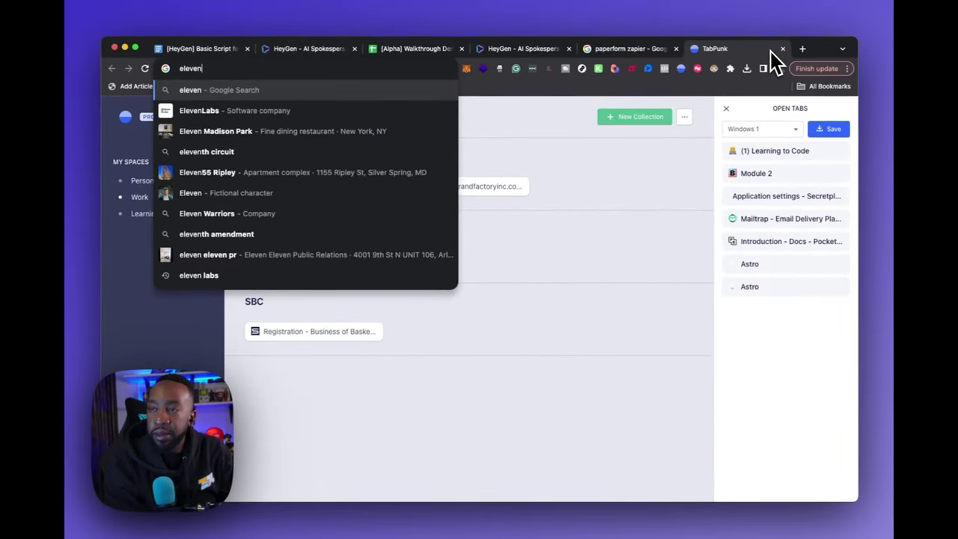
{"action": "key", "text": "Down"}
{"action": "key", "text": "Return"}
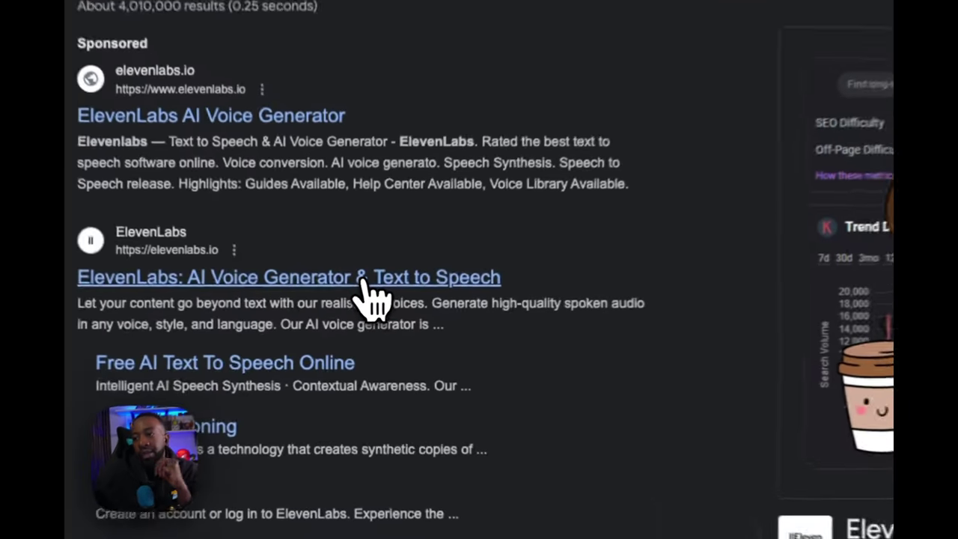
{"action": "left_click", "coordinate": [350, 321]}
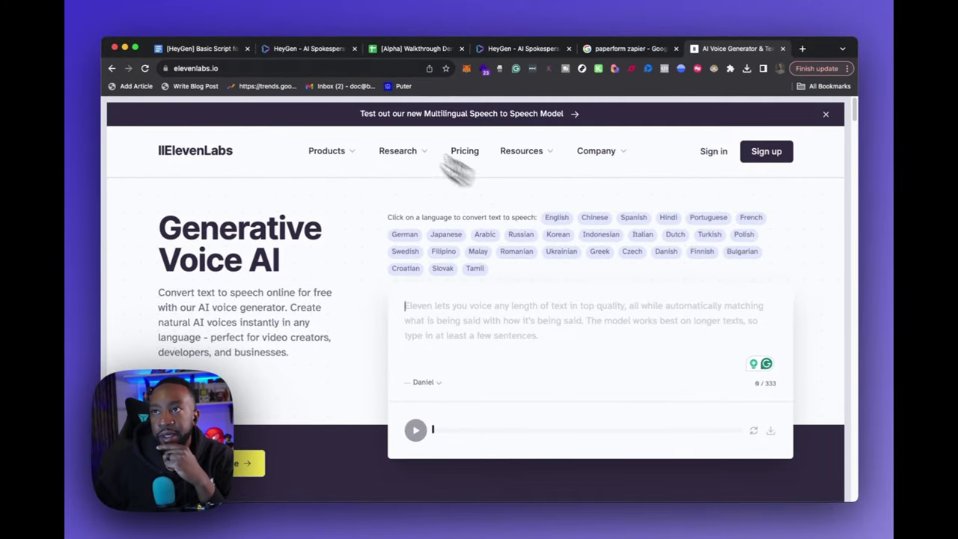
- Start creating an ElevenLabs account and choose a 'How did you hear about us?' referral source
{"action": "left_click", "coordinate": [225, 49]}
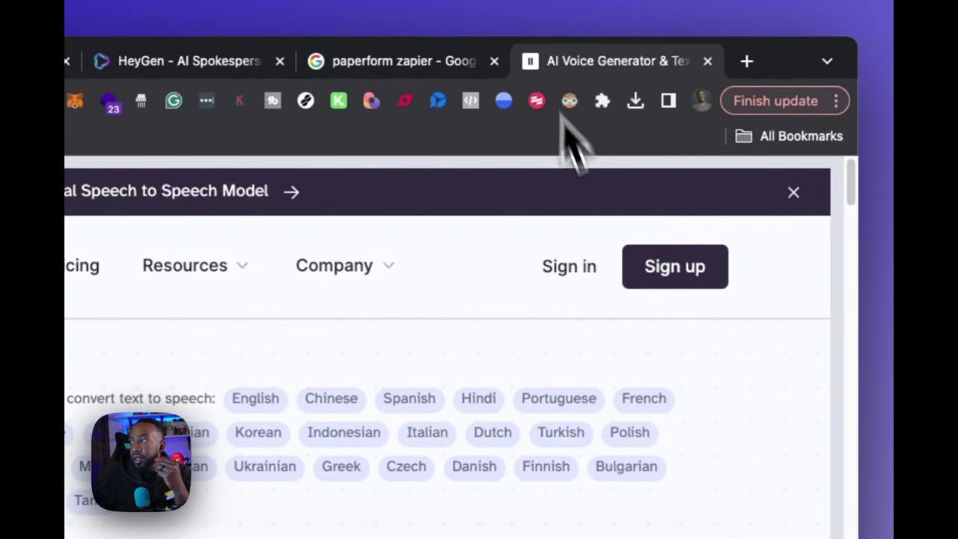
{"action": "left_click", "coordinate": [657, 271]}
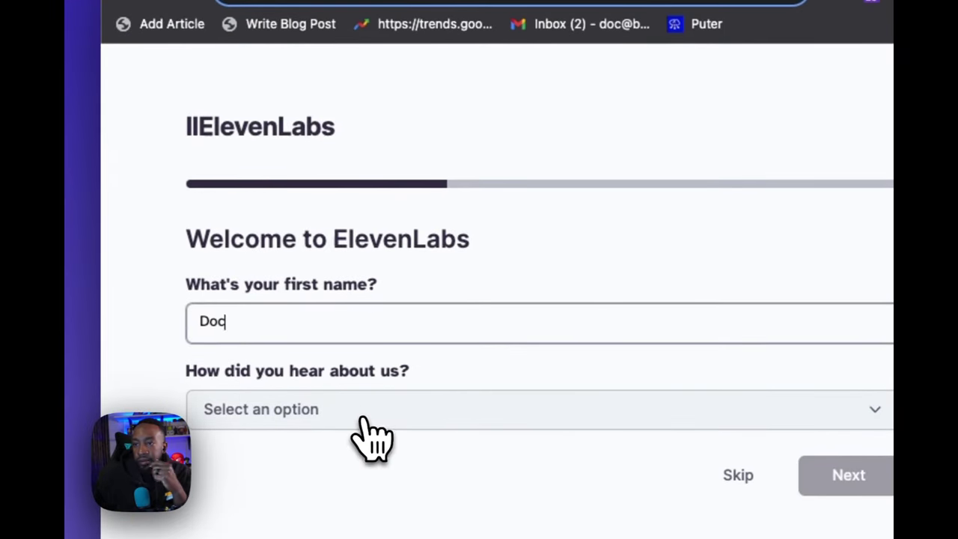
{"action": "left_click", "coordinate": [365, 416]}
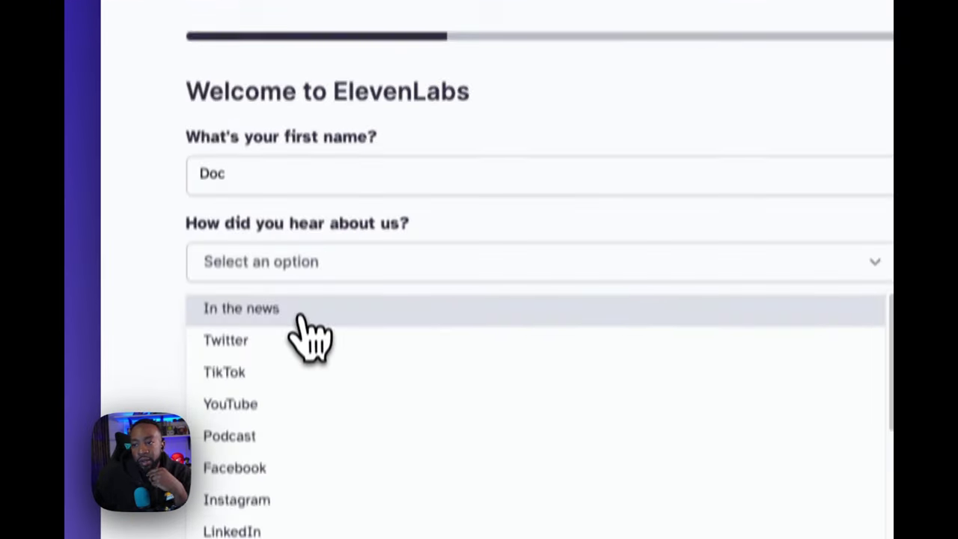
{"action": "left_click", "coordinate": [301, 456]}
{"action": "left_click", "coordinate": [307, 412]}
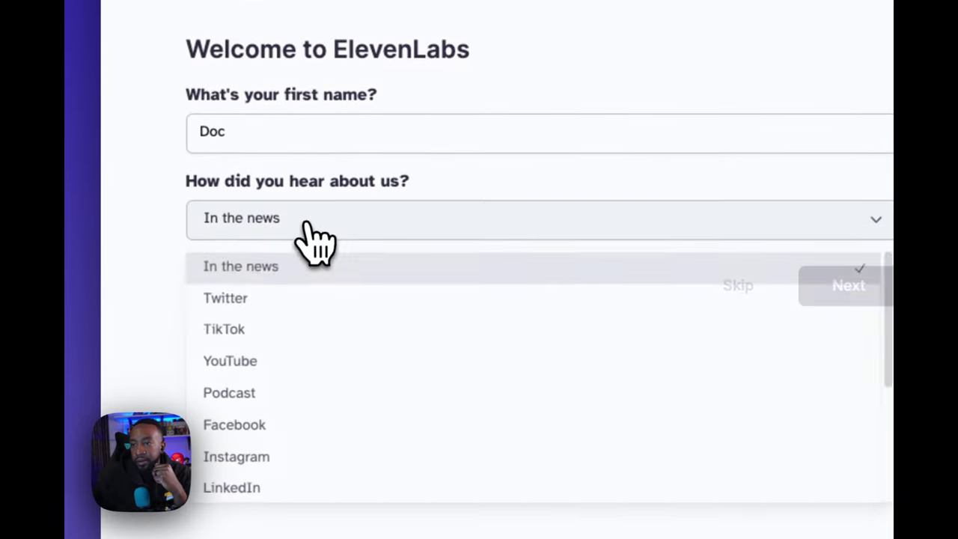
{"action": "left_click", "coordinate": [315, 299]}
{"action": "left_click", "coordinate": [519, 214]}
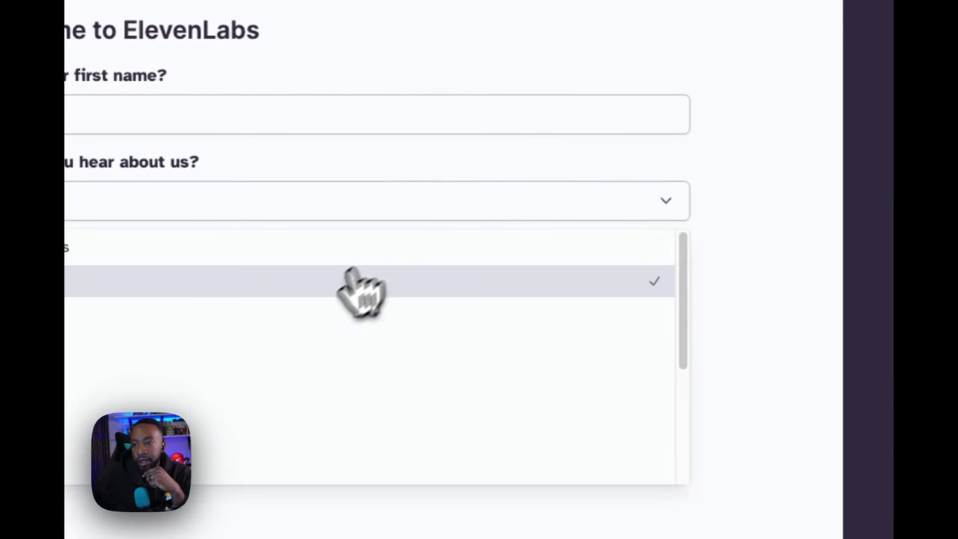
{"action": "scroll", "coordinate": [331, 315], "scroll_direction": "down", "scroll_amount": 1}
{"action": "left_click", "coordinate": [332, 314]}
- Continue onboarding and identify as a YouTuber creator
{"action": "left_click", "coordinate": [506, 298]}
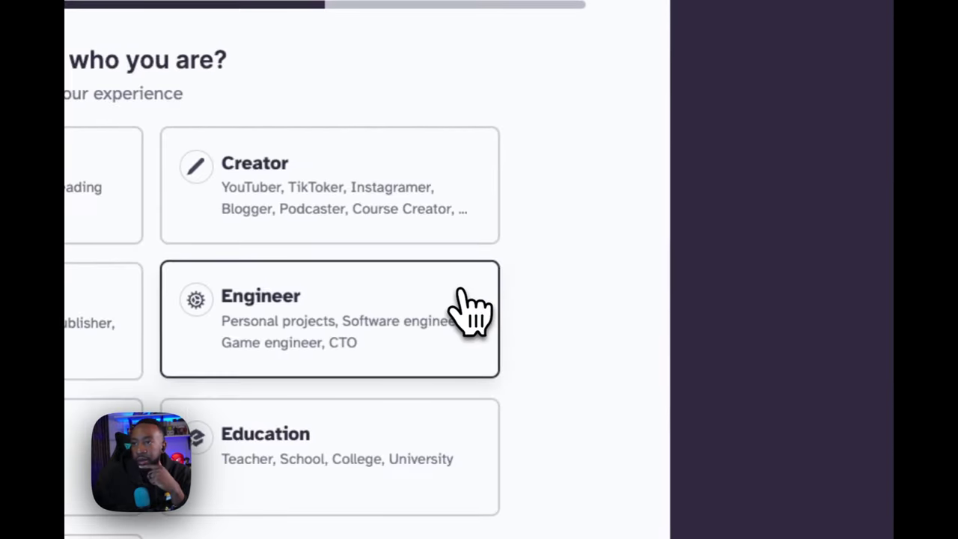
{"action": "scroll", "coordinate": [436, 267], "scroll_direction": "down", "scroll_amount": 5}
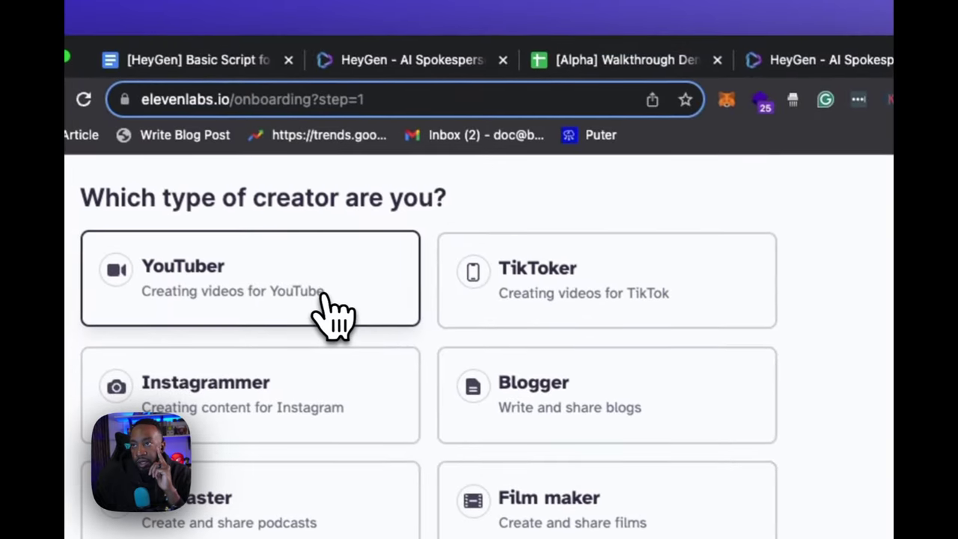
{"action": "left_click", "coordinate": [327, 298]}
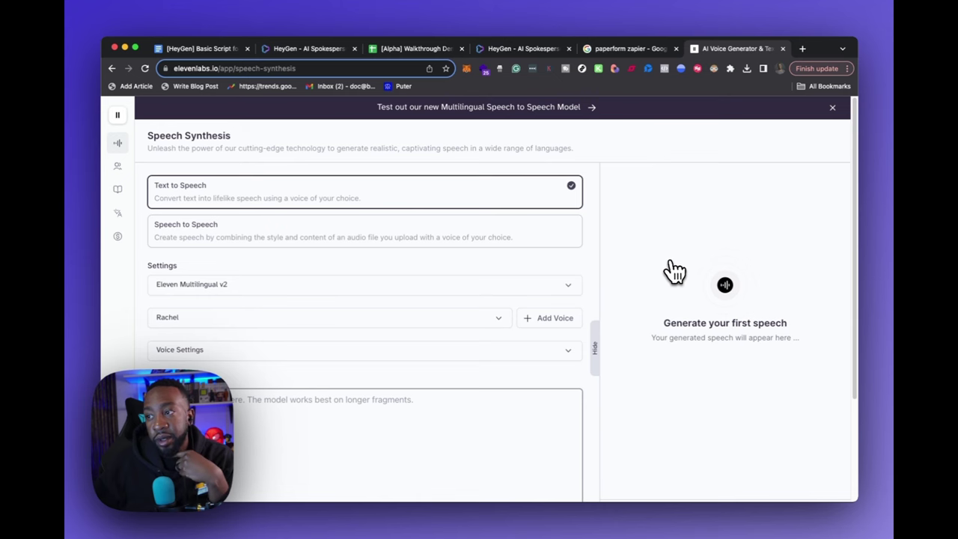
- Switch to Speech to Speech, leave the model unchanged, and go add a custom voice in VoiceLab
{"action": "left_click", "coordinate": [497, 236]}
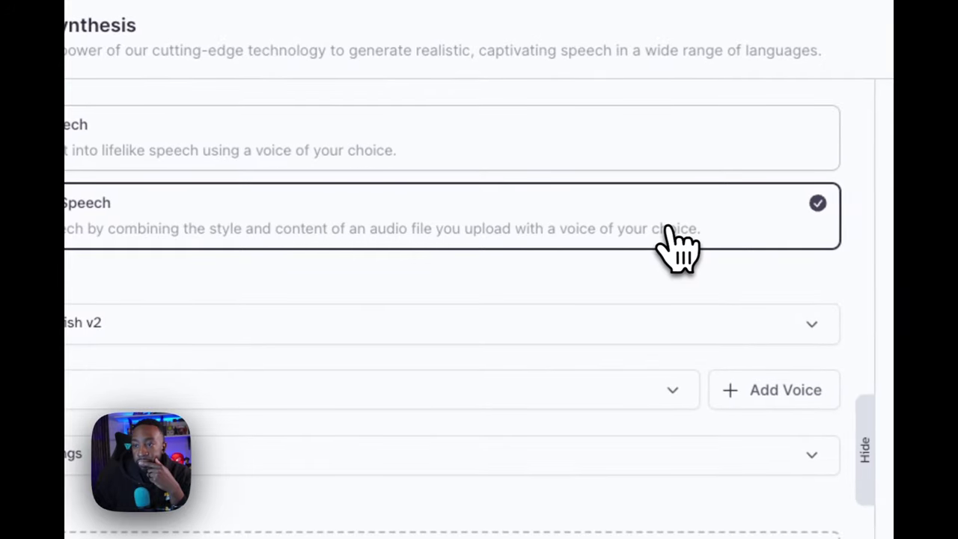
{"action": "left_click", "coordinate": [459, 322]}
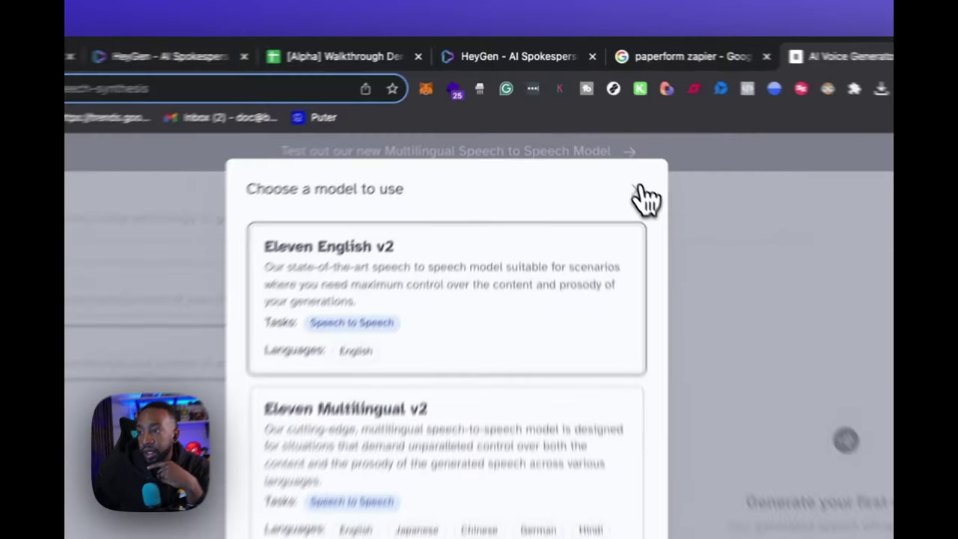
{"action": "left_click", "coordinate": [596, 130]}
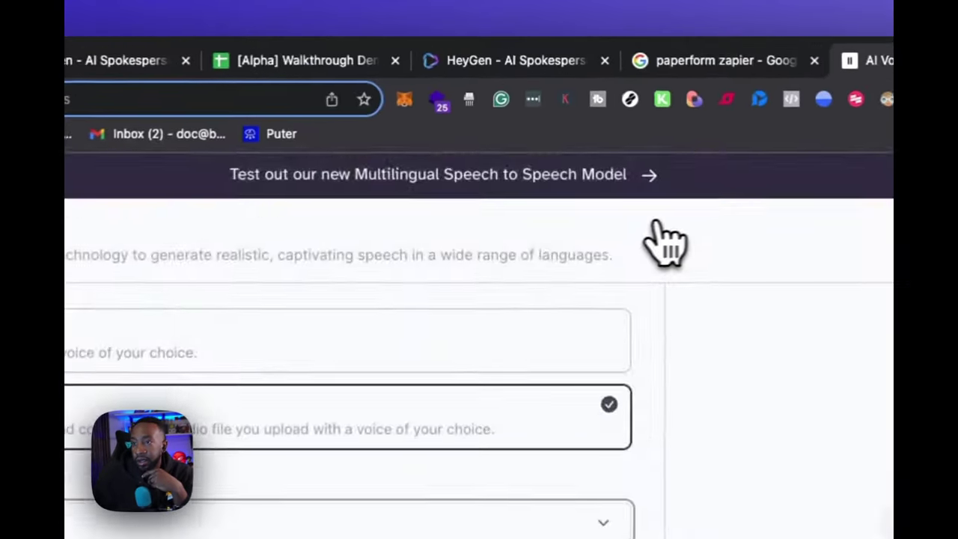
{"action": "left_click", "coordinate": [321, 385]}
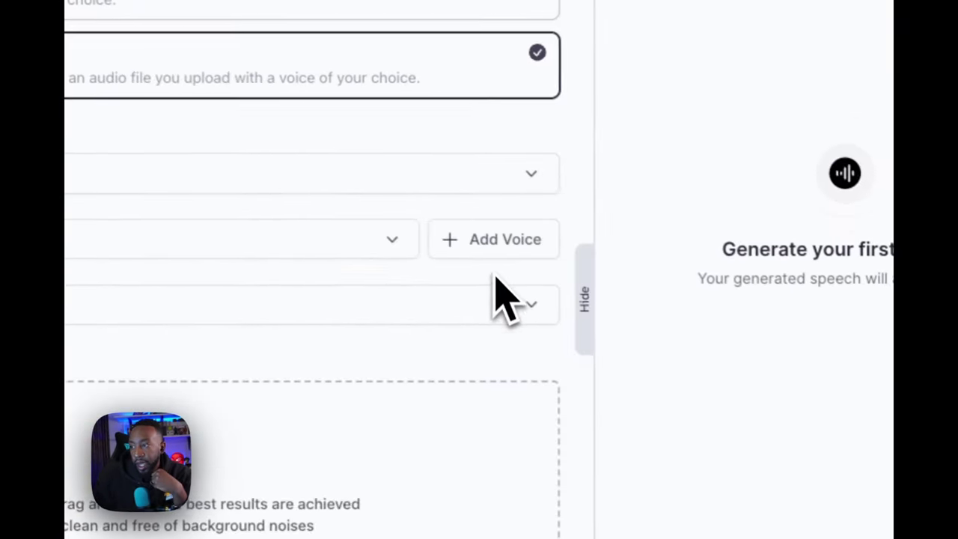
{"action": "left_click", "coordinate": [491, 247]}
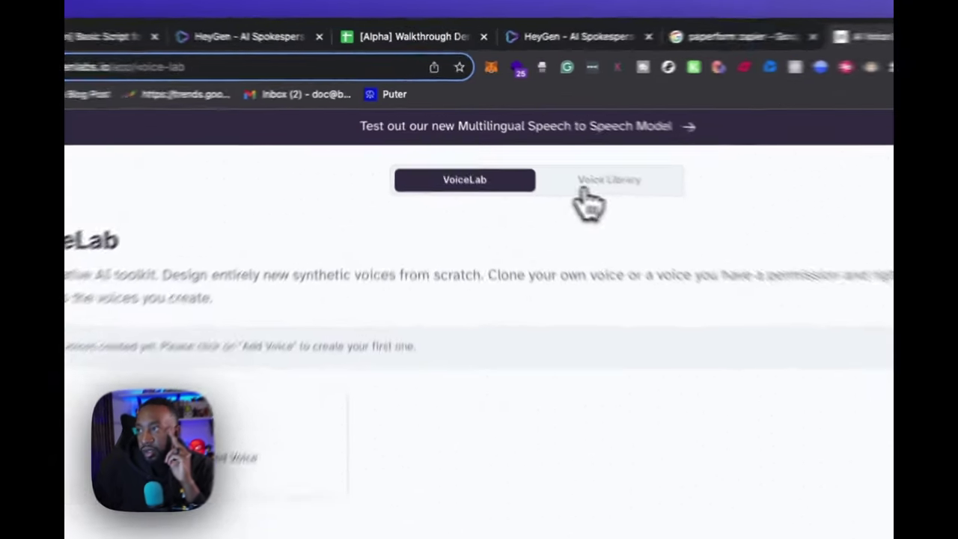
- Move from Voice Library back to VoiceLab and bring up the Type of voice to create options
{"action": "left_click", "coordinate": [543, 142]}
{"action": "left_click", "coordinate": [478, 167]}
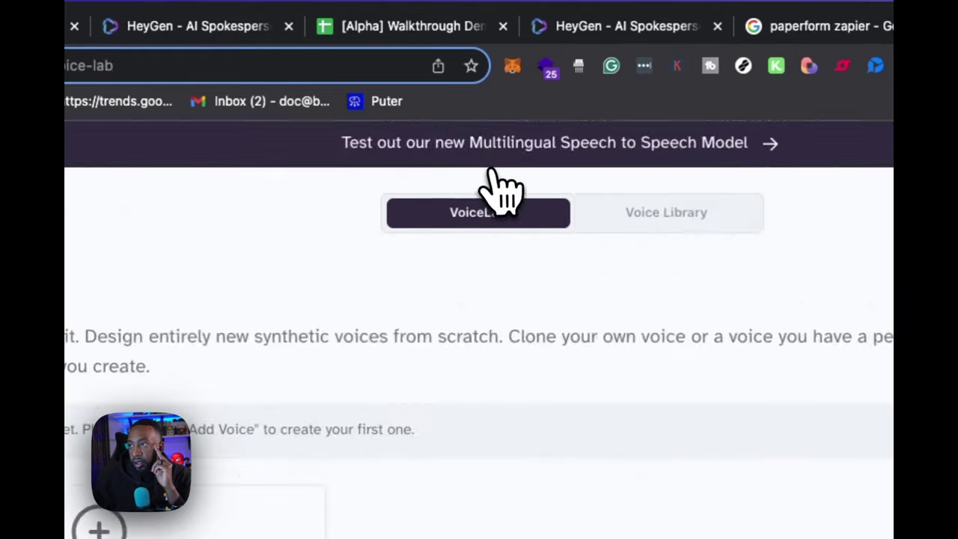
{"action": "left_click", "coordinate": [98, 521]}
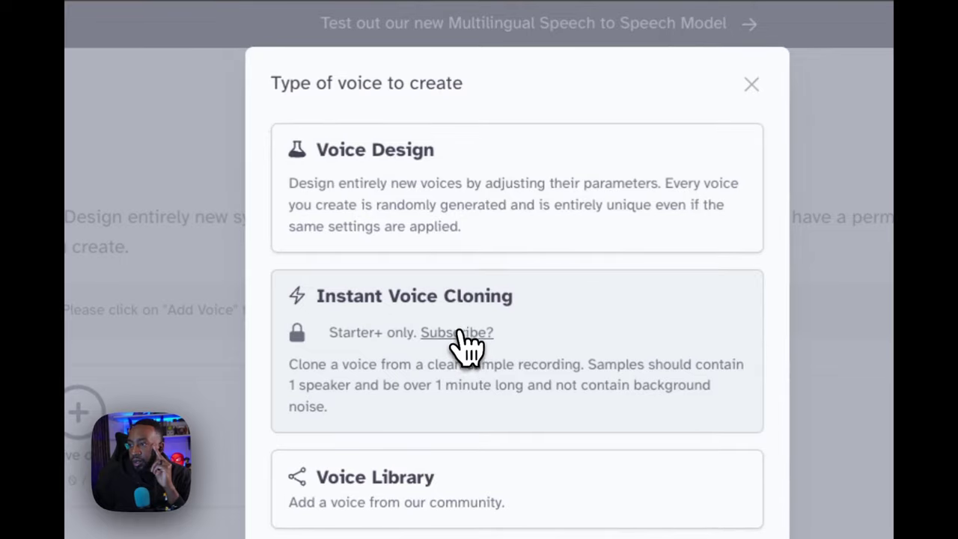
- Open the subscription plans that unlock Instant Voice Cloning and browse them
{"action": "left_click", "coordinate": [458, 334]}
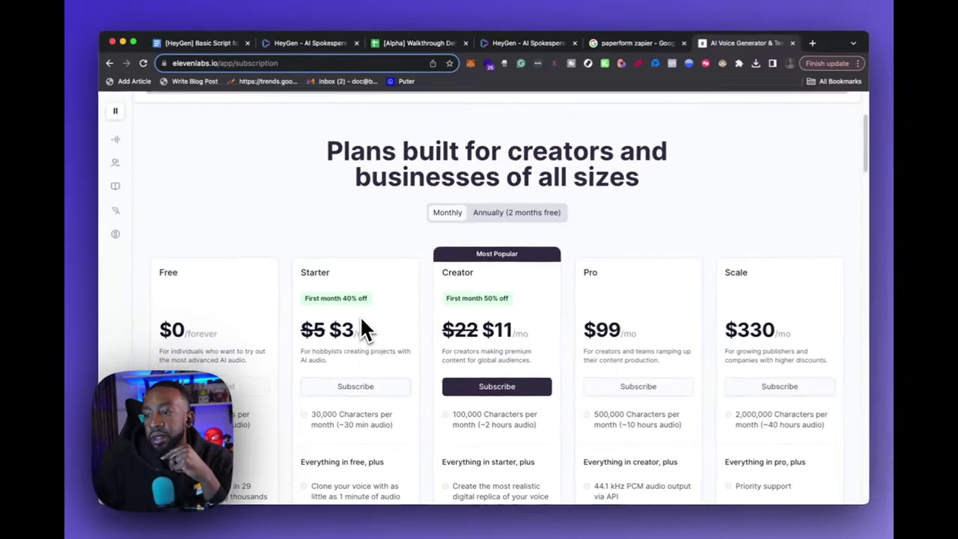
{"action": "scroll", "coordinate": [361, 319], "scroll_direction": "down", "scroll_amount": 5}
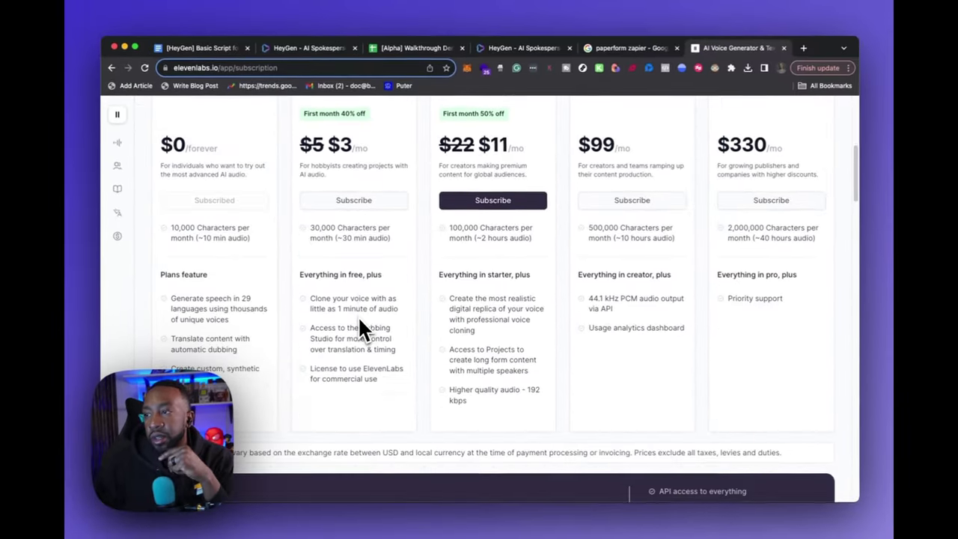
{"action": "scroll", "coordinate": [359, 319], "scroll_direction": "up", "scroll_amount": 6}
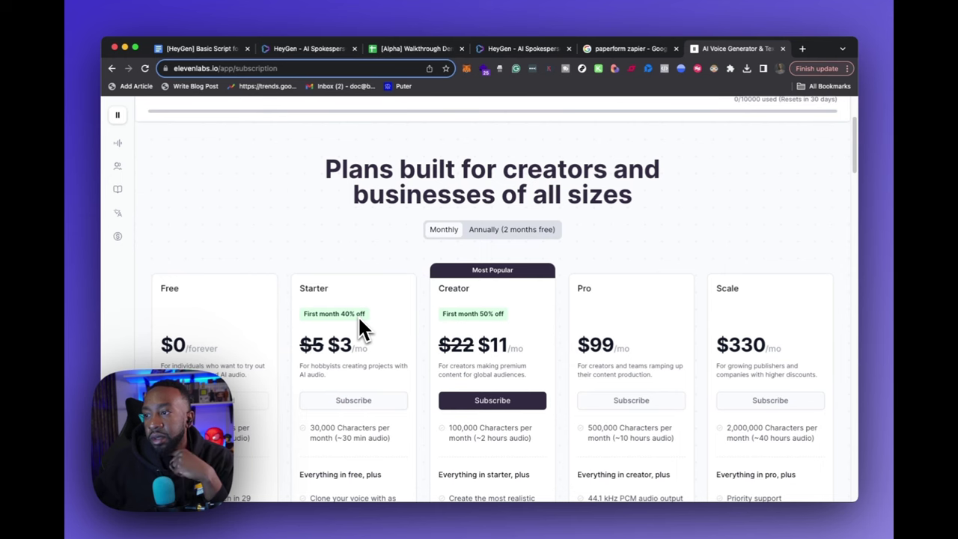
{"action": "scroll", "coordinate": [358, 320], "scroll_direction": "down", "scroll_amount": 3}
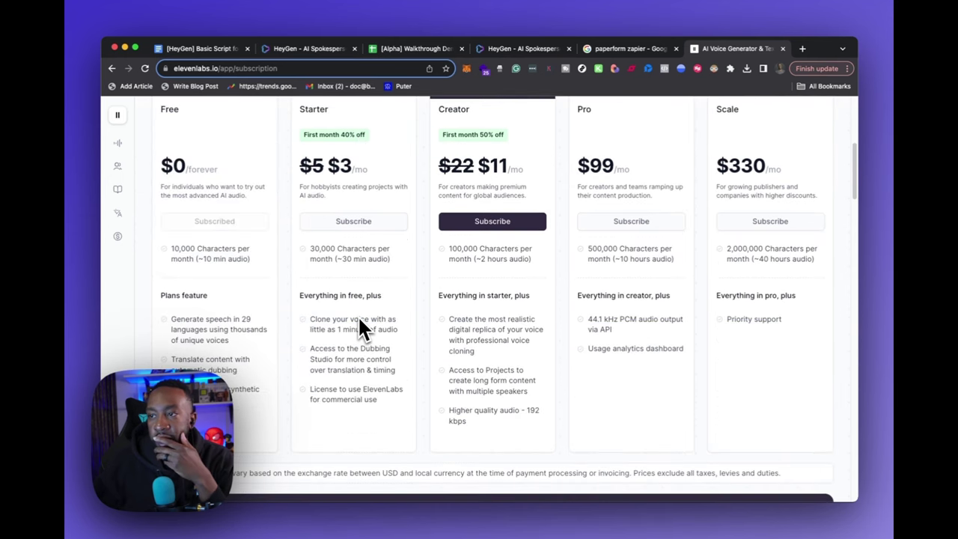
{"action": "scroll", "coordinate": [360, 327], "scroll_direction": "down", "scroll_amount": 3}
{"action": "scroll", "coordinate": [360, 327], "scroll_direction": "up", "scroll_amount": 4}
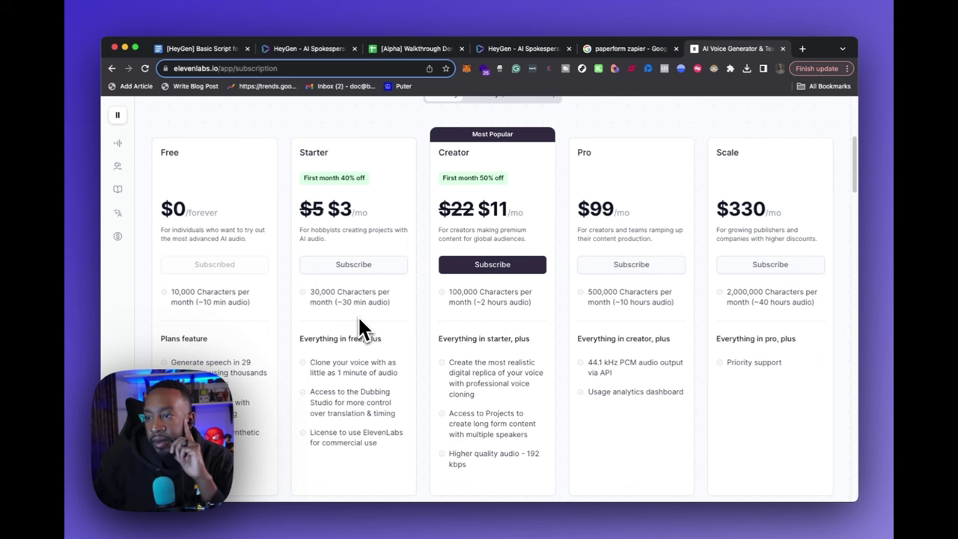
{"action": "scroll", "coordinate": [359, 320], "scroll_direction": "up", "scroll_amount": 4}
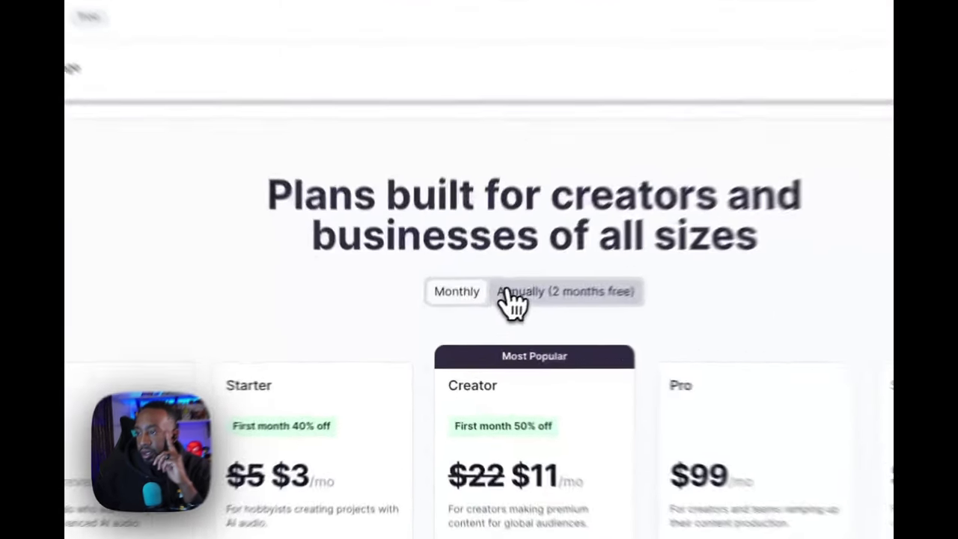
- Compare yearly and monthly prices, ending on monthly with Starter at $3 for the first month
{"action": "left_click", "coordinate": [479, 322]}
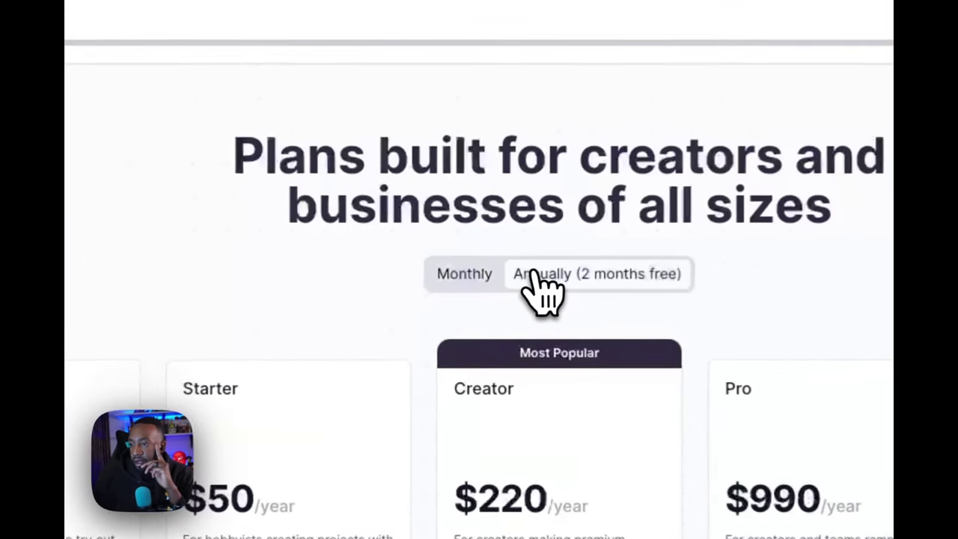
{"action": "left_click", "coordinate": [441, 271]}
{"action": "scroll", "coordinate": [438, 292], "scroll_direction": "down", "scroll_amount": 3}
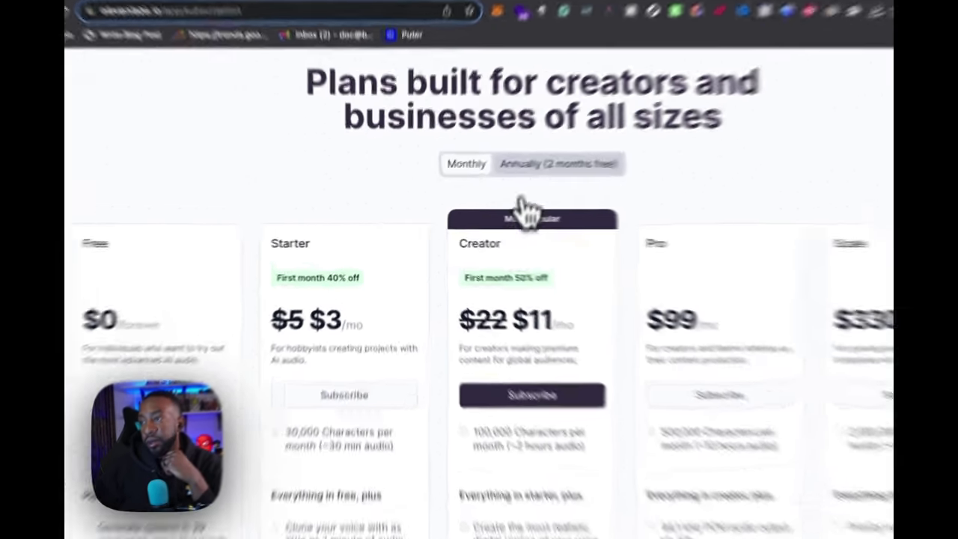
{"action": "left_click", "coordinate": [470, 182]}
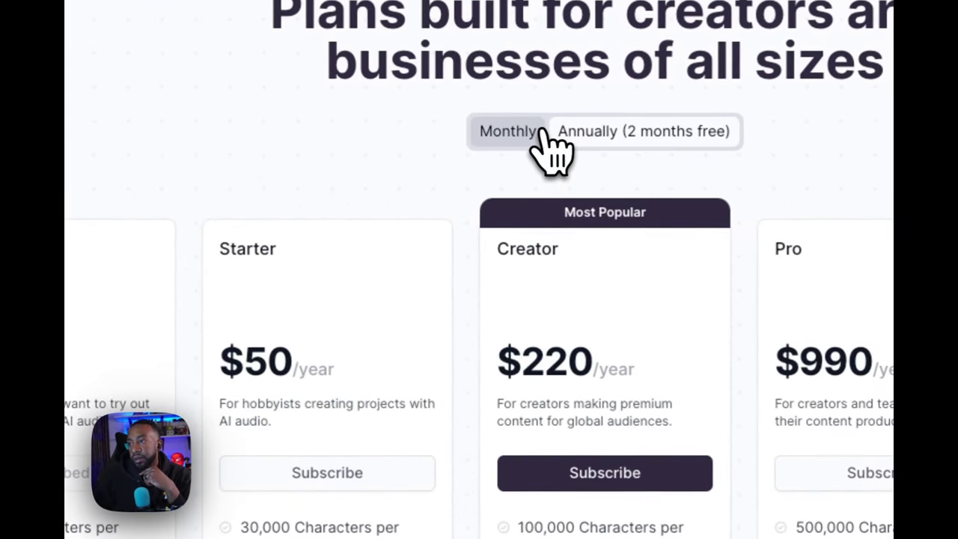
{"action": "left_click", "coordinate": [528, 135]}
{"action": "scroll", "coordinate": [487, 220], "scroll_direction": "down", "scroll_amount": 5}
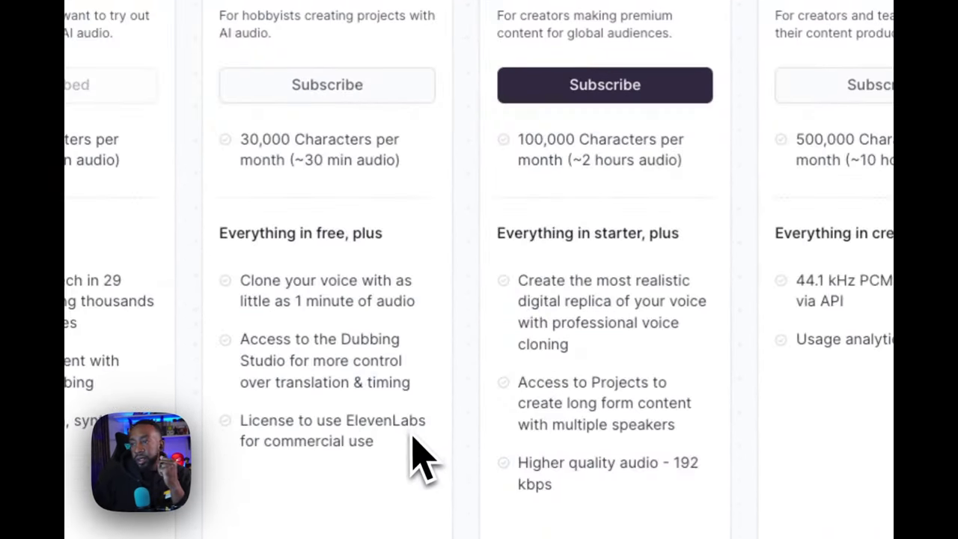
{"action": "scroll", "coordinate": [419, 406], "scroll_direction": "up", "scroll_amount": 1}
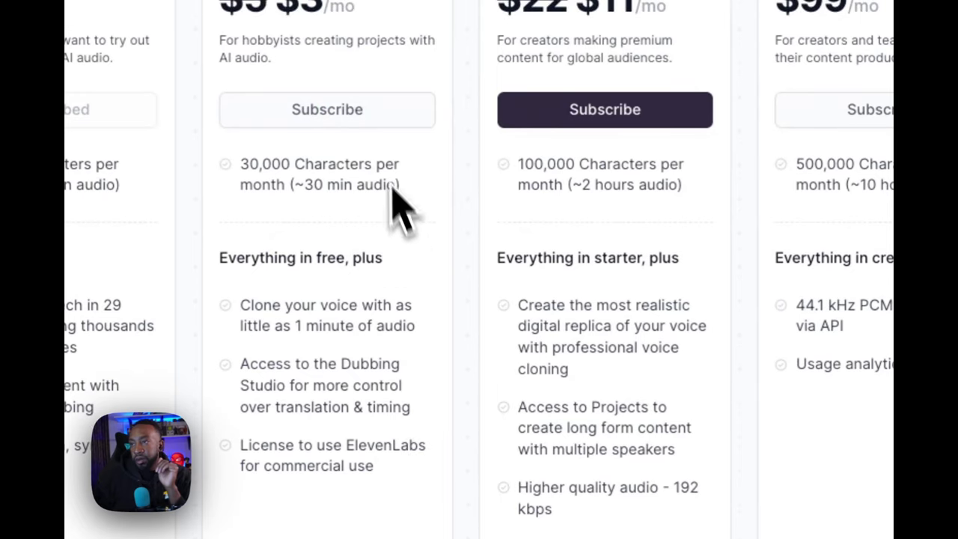
- Pay for the Starter plan through Stripe Checkout and dismiss the 'You are now subscribed' confirmation
{"action": "left_click", "coordinate": [380, 113]}
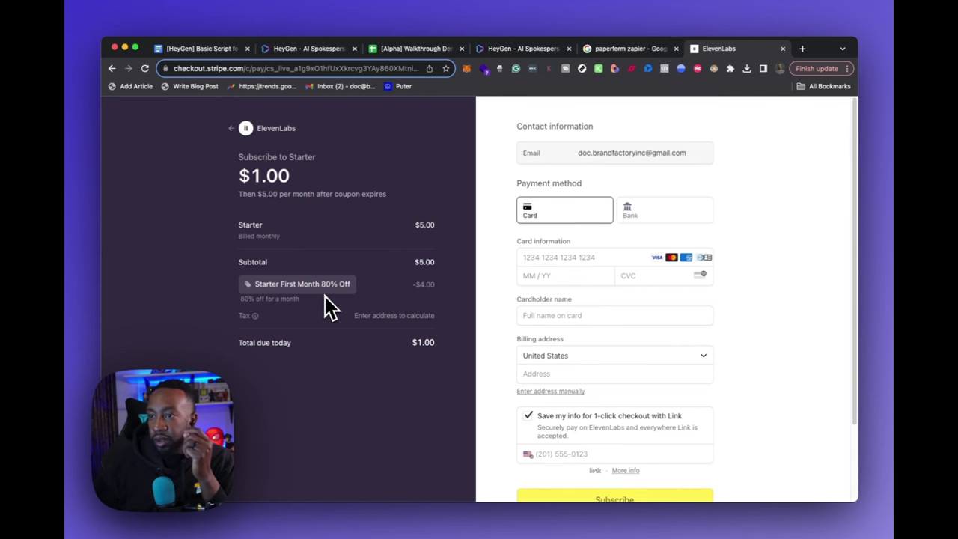
{"action": "scroll", "coordinate": [405, 262], "scroll_direction": "down", "scroll_amount": 3}
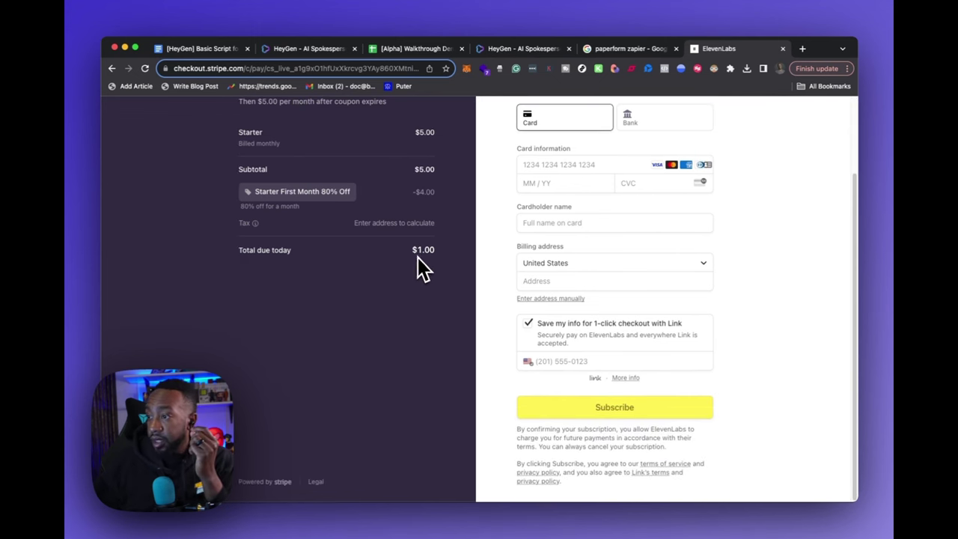
{"action": "scroll", "coordinate": [419, 258], "scroll_direction": "up", "scroll_amount": 2}
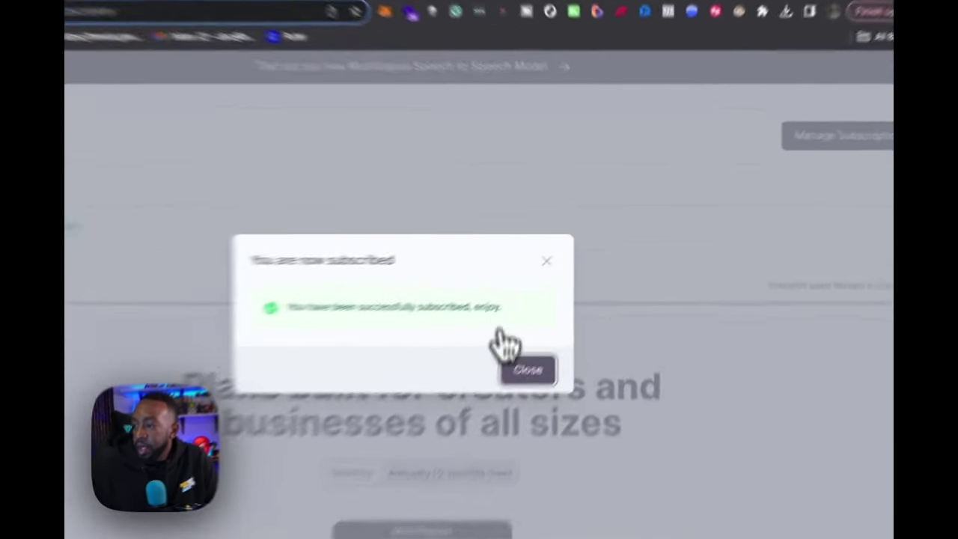
{"action": "left_click", "coordinate": [566, 319]}
{"action": "scroll", "coordinate": [449, 254], "scroll_direction": "down", "scroll_amount": 5}
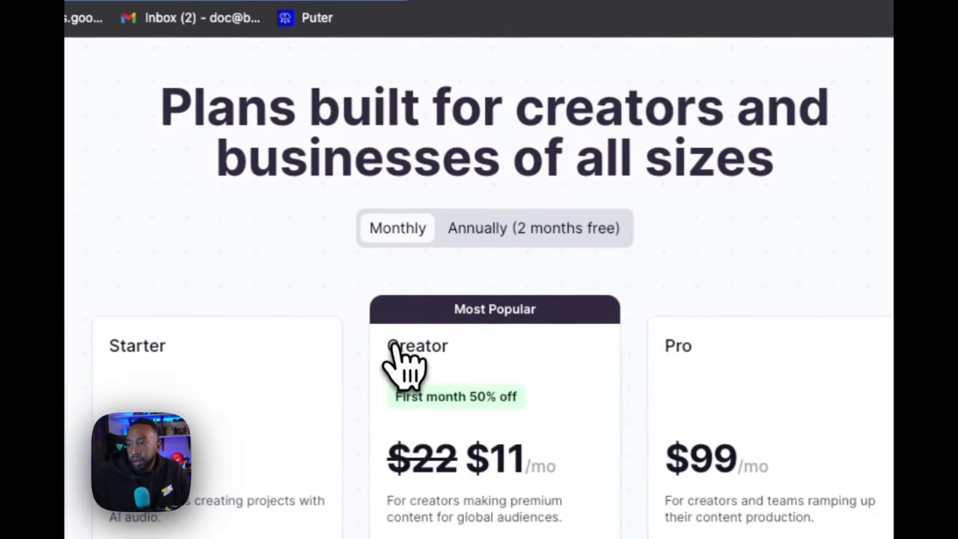
{"action": "scroll", "coordinate": [393, 374], "scroll_direction": "down", "scroll_amount": 3}
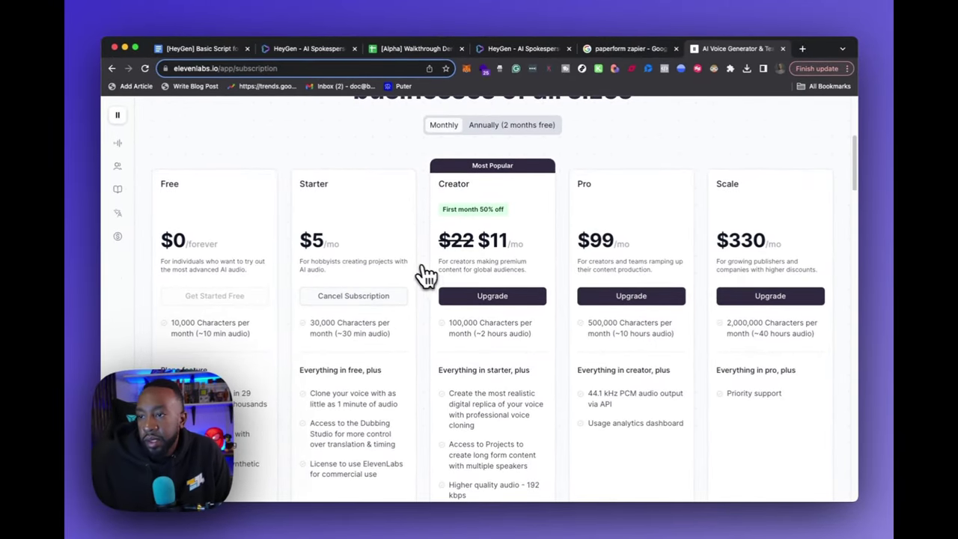
{"action": "scroll", "coordinate": [412, 273], "scroll_direction": "down", "scroll_amount": 3}
{"action": "scroll", "coordinate": [406, 275], "scroll_direction": "up", "scroll_amount": 6}
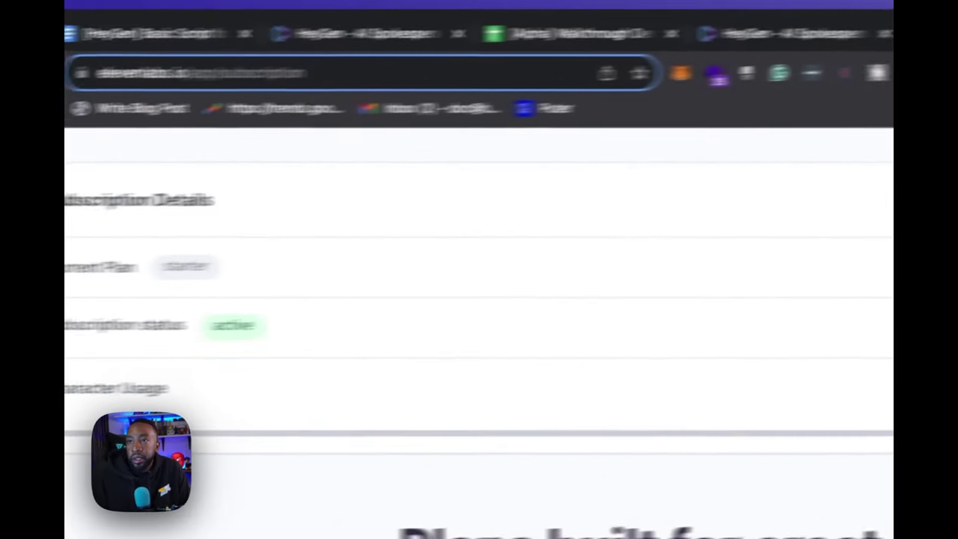
- From the ElevenLabs home, select Speech to Speech and reopen the voice-creation types, now with cloning unlocked
{"action": "mouse_move", "coordinate": [115, 112]}
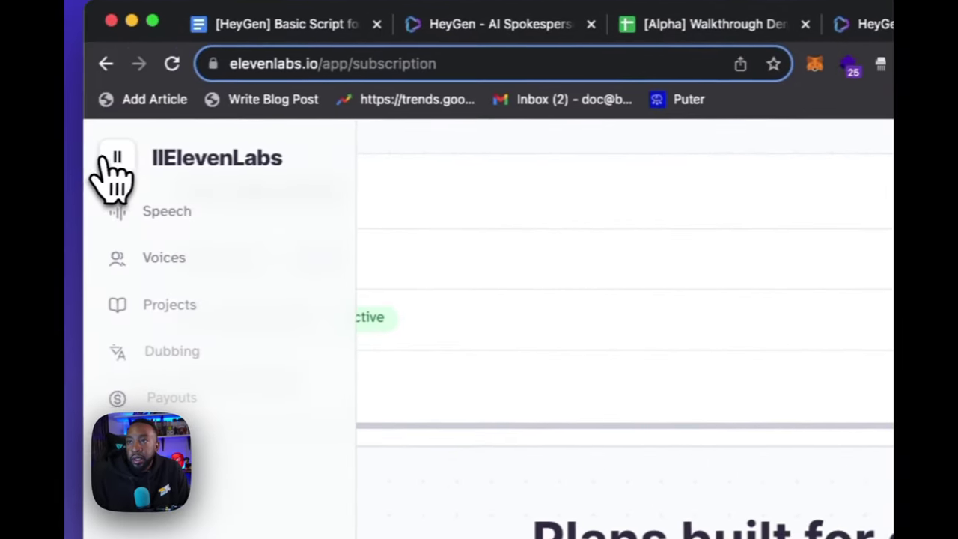
{"action": "left_click", "coordinate": [174, 159]}
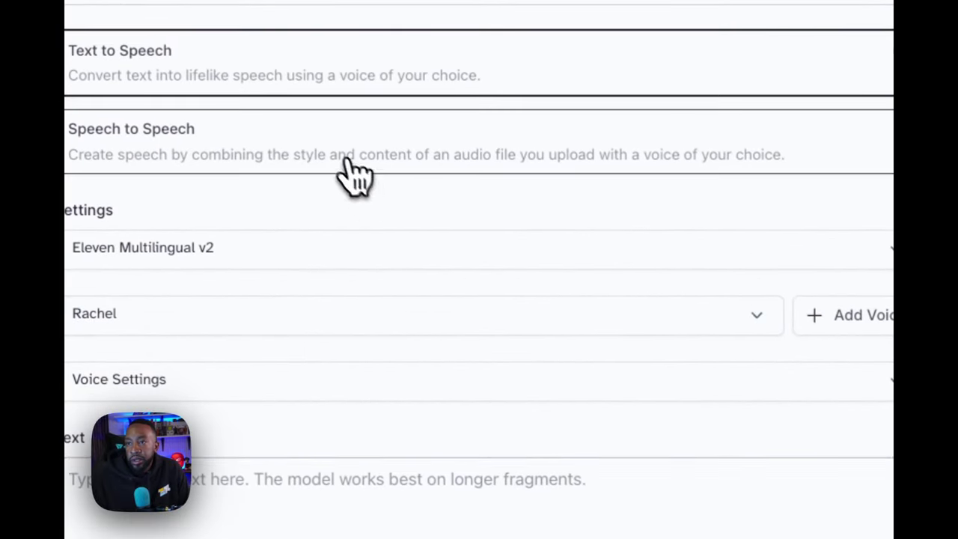
{"action": "left_click", "coordinate": [344, 157]}
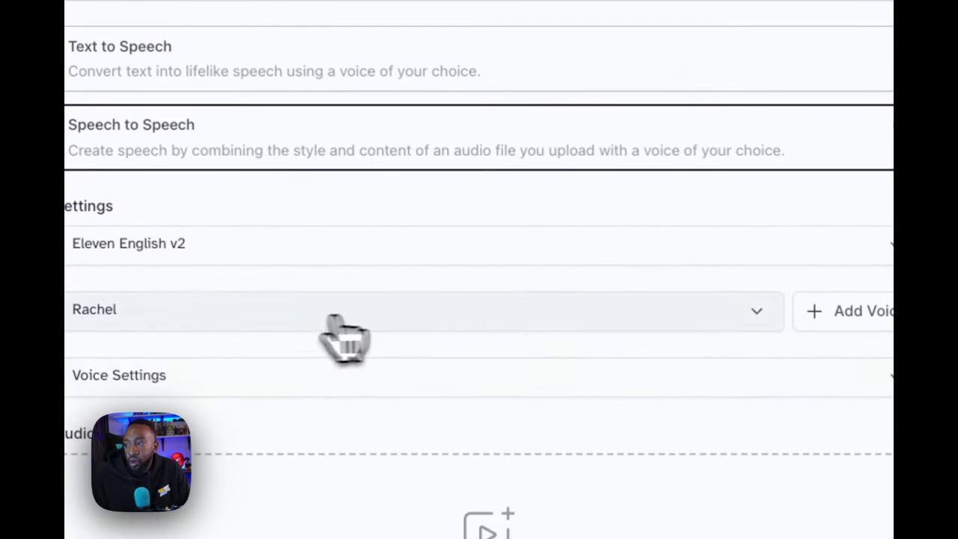
{"action": "left_click", "coordinate": [801, 311]}
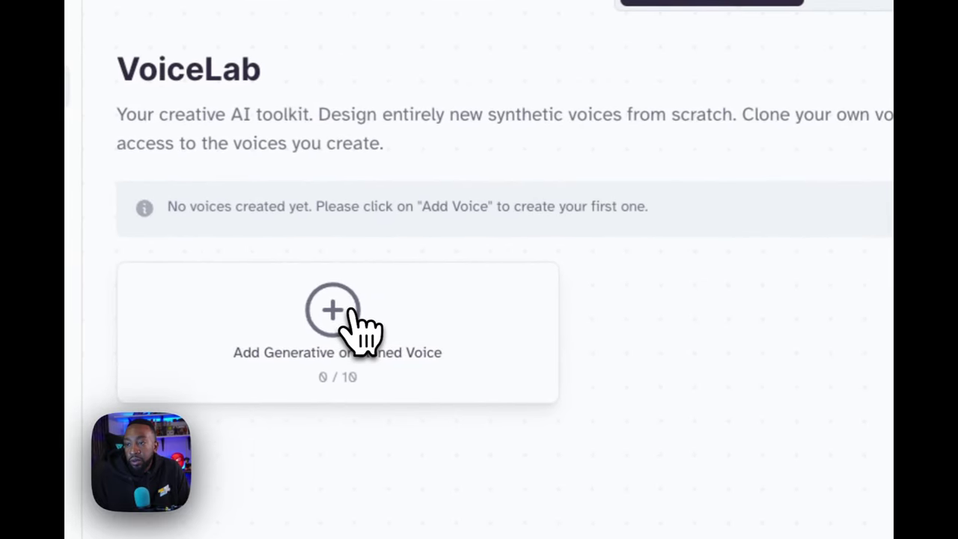
{"action": "left_click", "coordinate": [350, 310]}
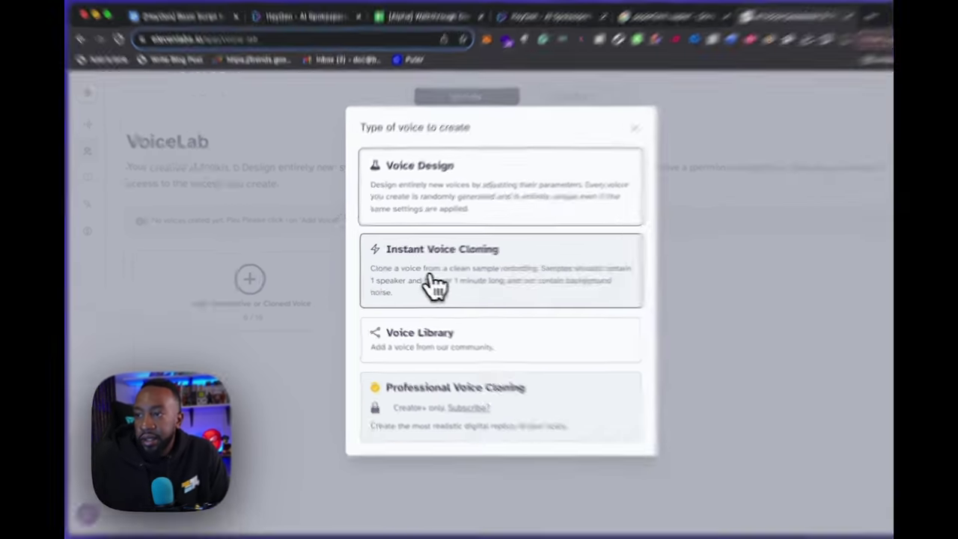
- Start an instant voice clone in ElevenLabs and look over the Add Voice form
{"action": "left_click", "coordinate": [417, 281]}
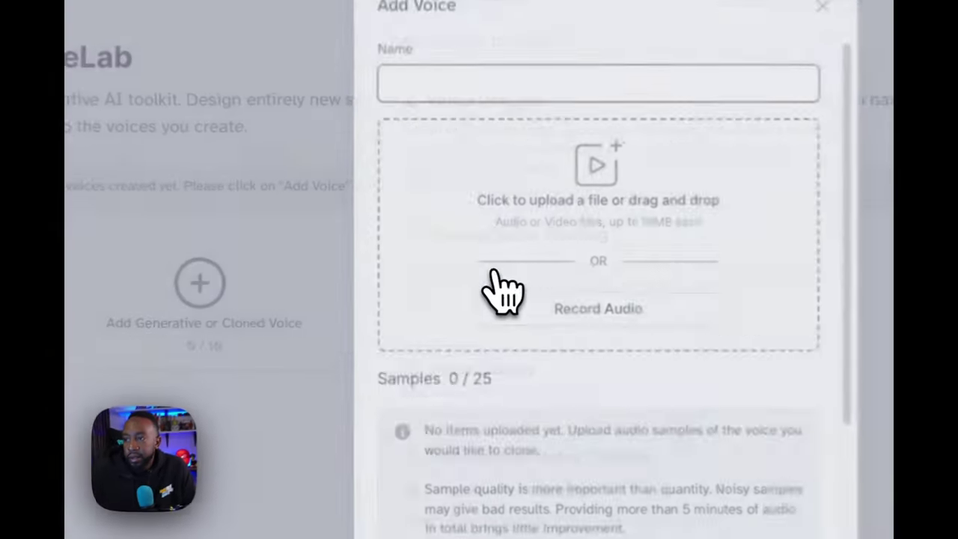
{"action": "scroll", "coordinate": [458, 277], "scroll_direction": "down", "scroll_amount": 2}
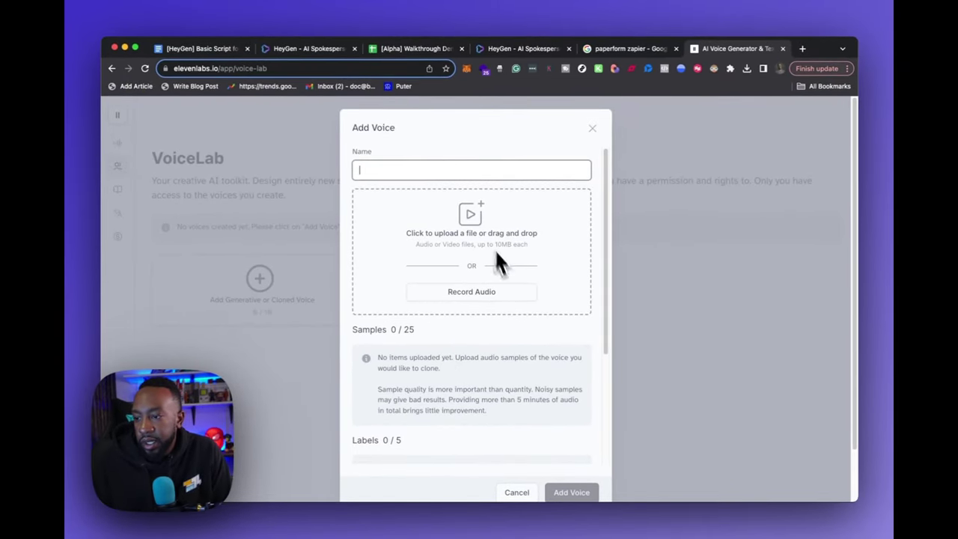
{"action": "scroll", "coordinate": [509, 314], "scroll_direction": "down", "scroll_amount": 3}
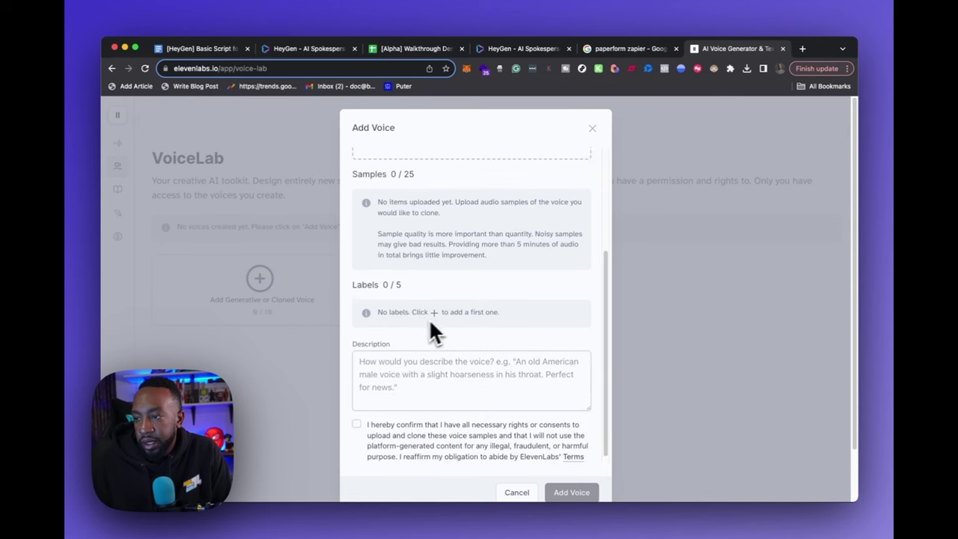
{"action": "scroll", "coordinate": [399, 343], "scroll_direction": "down", "scroll_amount": 1}
{"action": "scroll", "coordinate": [399, 343], "scroll_direction": "down", "scroll_amount": 1}
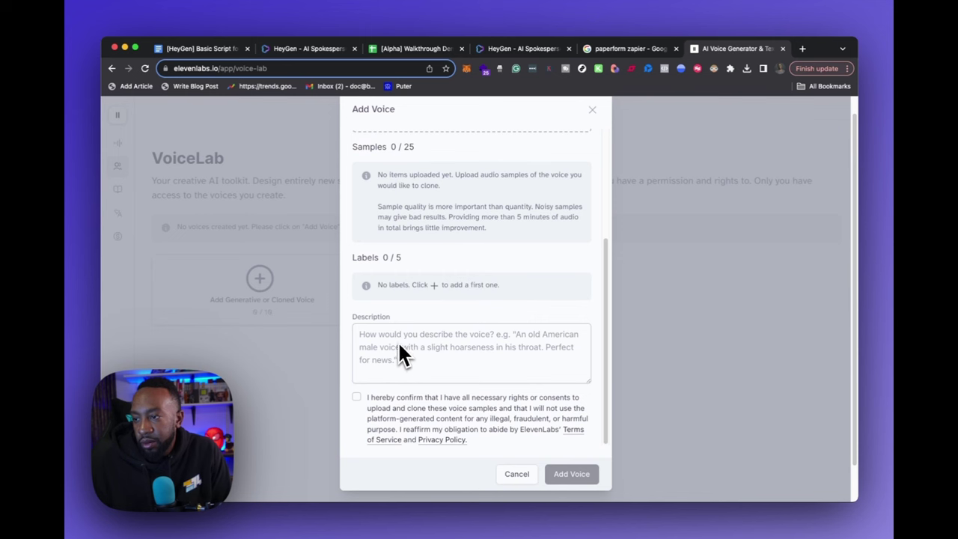
{"action": "scroll", "coordinate": [398, 352], "scroll_direction": "up", "scroll_amount": 5}
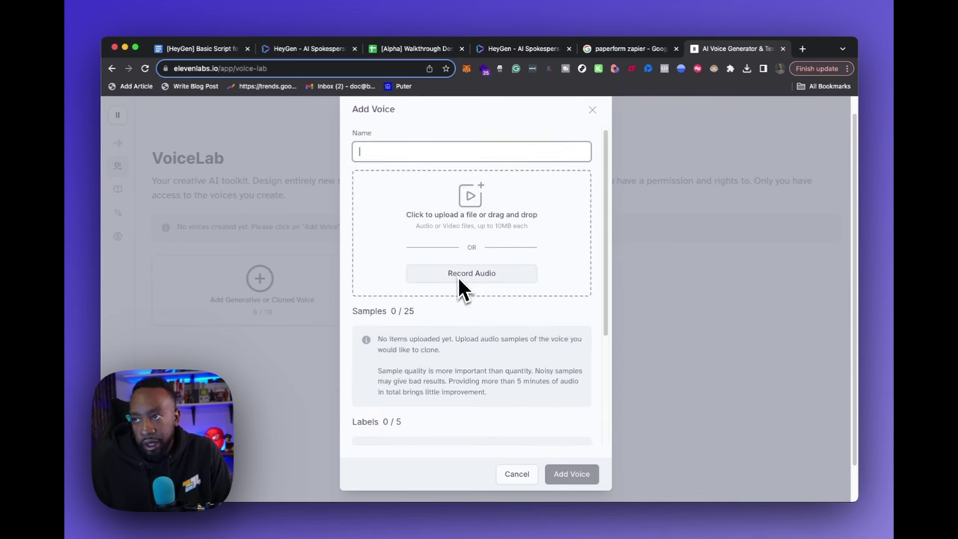
- Fill the voice name with the user's name from autofill and switch to the 0:30 live recorder
{"action": "type", "text": "Doc Williams"}
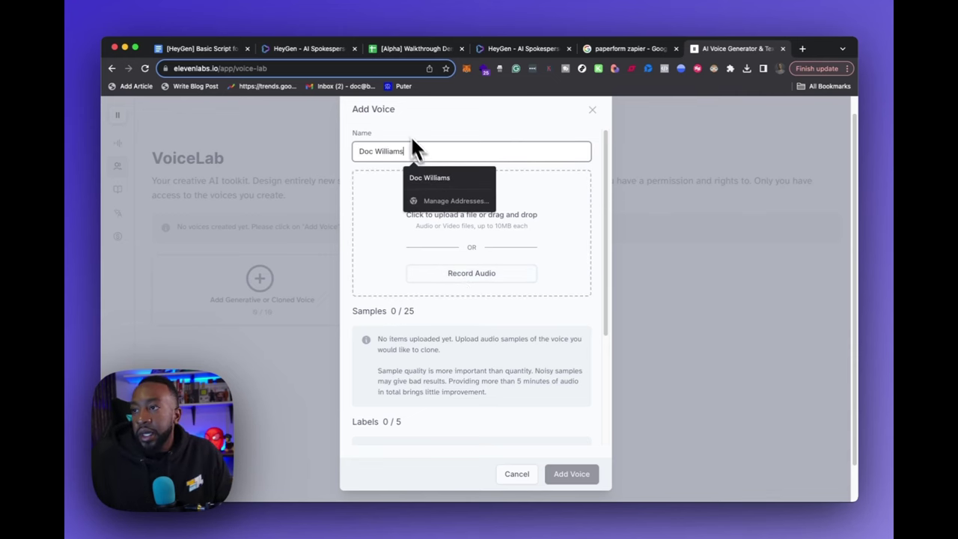
{"action": "left_click", "coordinate": [404, 147]}
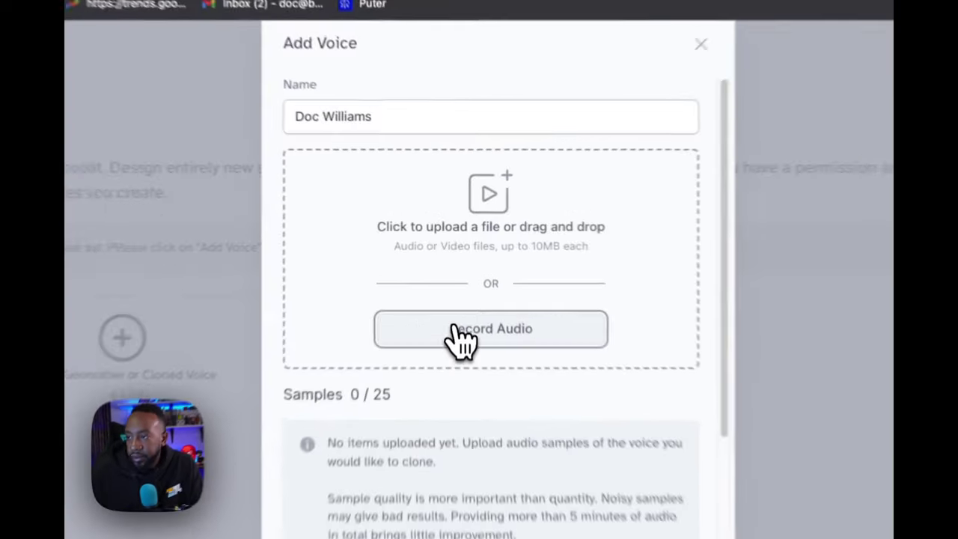
{"action": "left_click", "coordinate": [438, 273]}
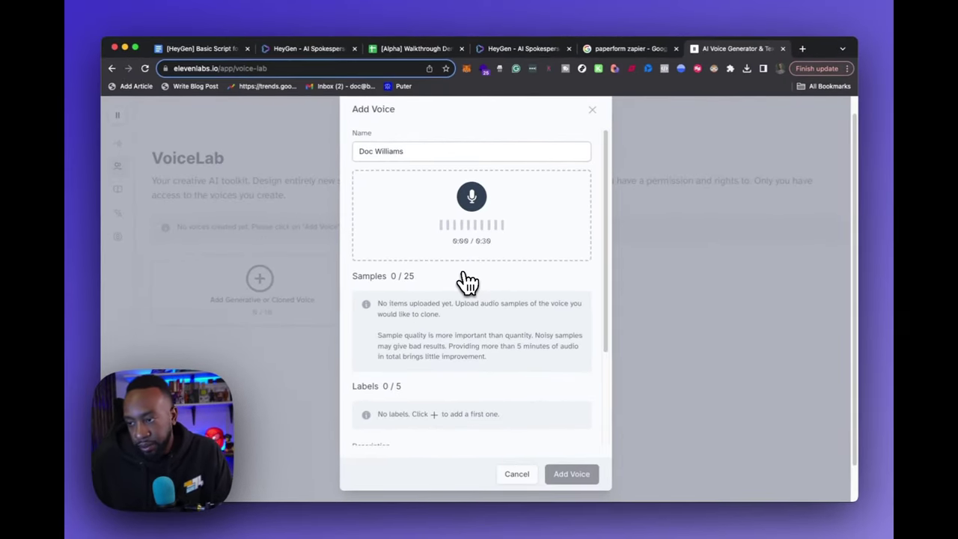
{"action": "scroll", "coordinate": [463, 292], "scroll_direction": "down", "scroll_amount": 2}
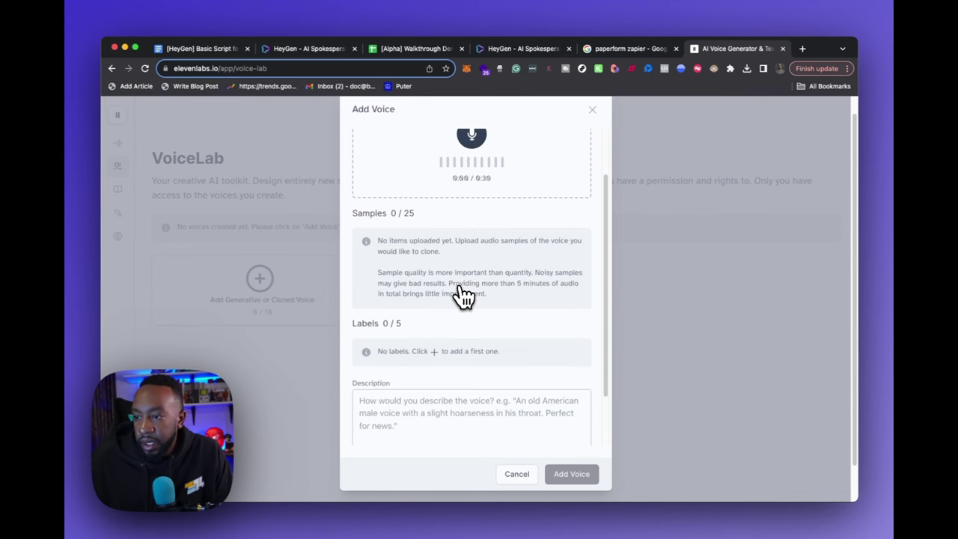
{"action": "scroll", "coordinate": [463, 292], "scroll_direction": "up", "scroll_amount": 2}
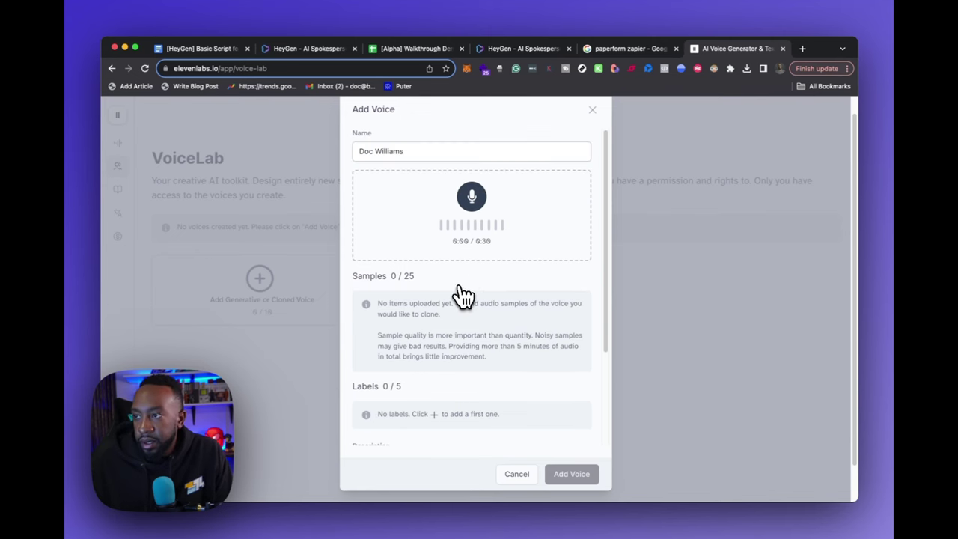
- Record a voice sample, describe it as an American tech speaker, and add the cloned voice
{"action": "left_click", "coordinate": [471, 199]}
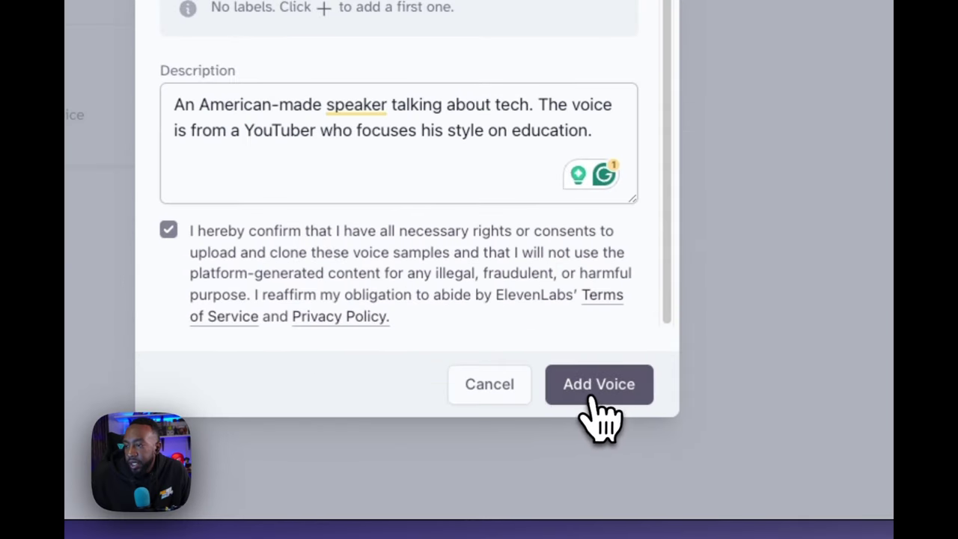
{"action": "left_click", "coordinate": [598, 408]}
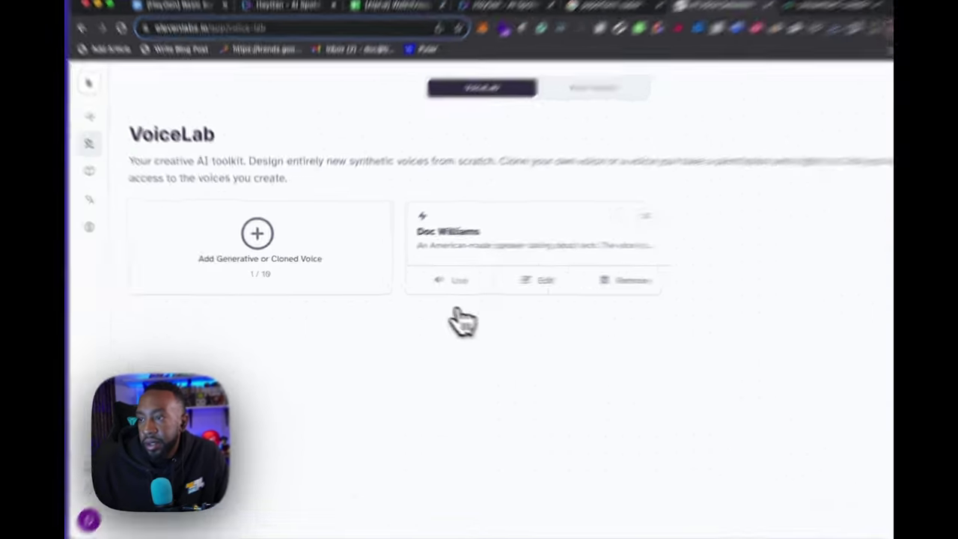
- Load the cloned voice into Text to Speech, confirm it in the voice list and settings, then open the Docs script
{"action": "left_click", "coordinate": [451, 283]}
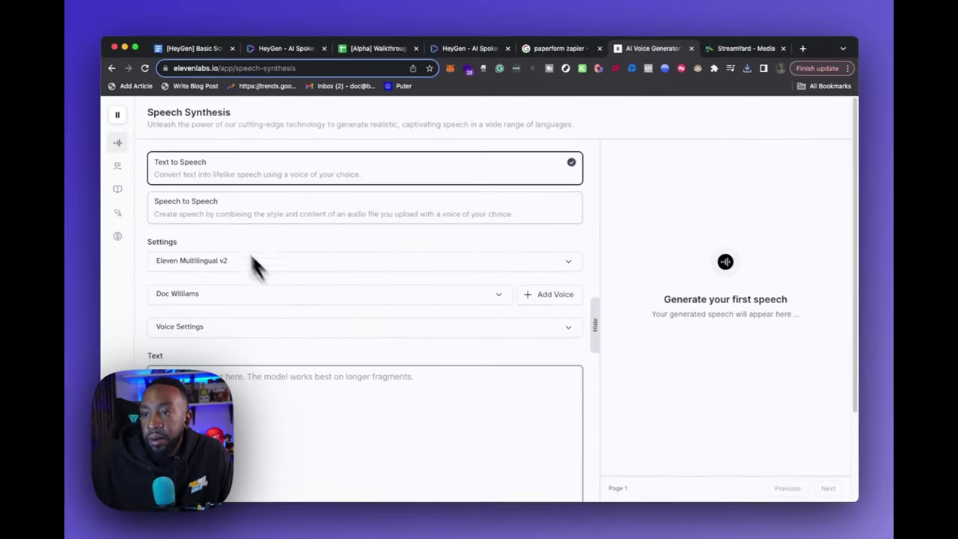
{"action": "left_click", "coordinate": [223, 289]}
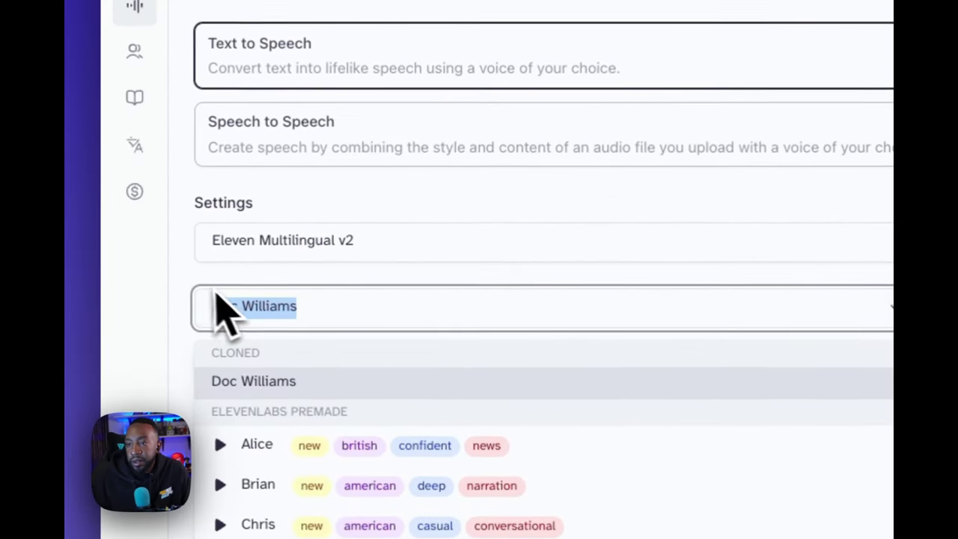
{"action": "left_click", "coordinate": [178, 296]}
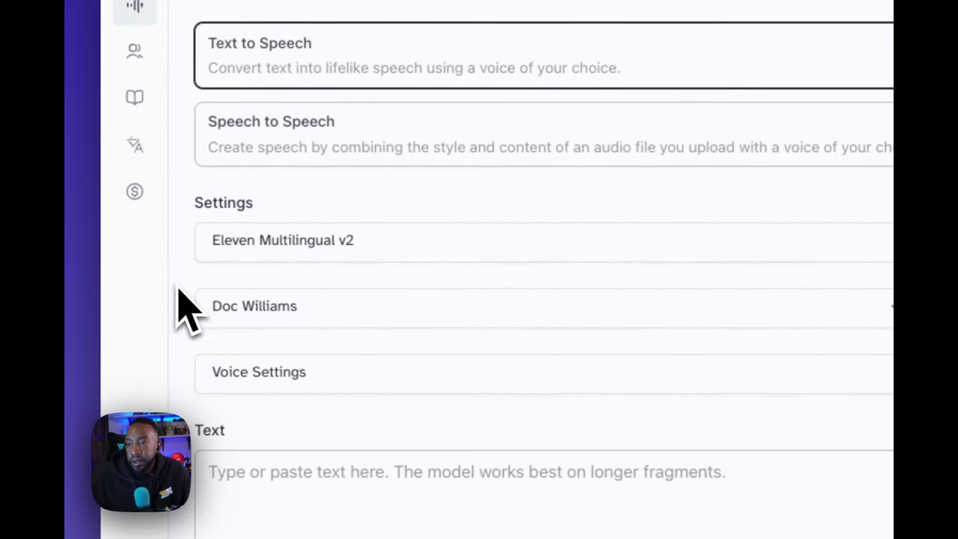
{"action": "left_click", "coordinate": [388, 372]}
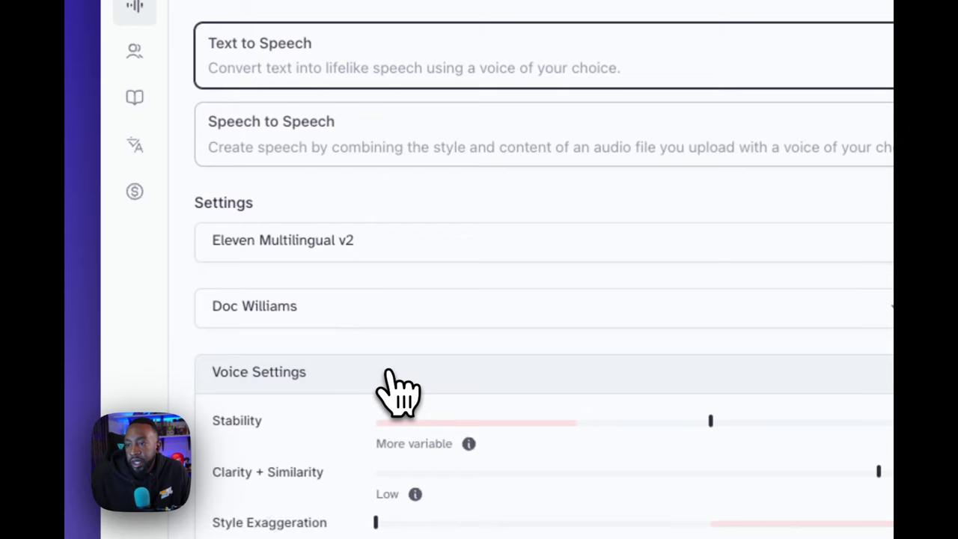
{"action": "left_click", "coordinate": [397, 389]}
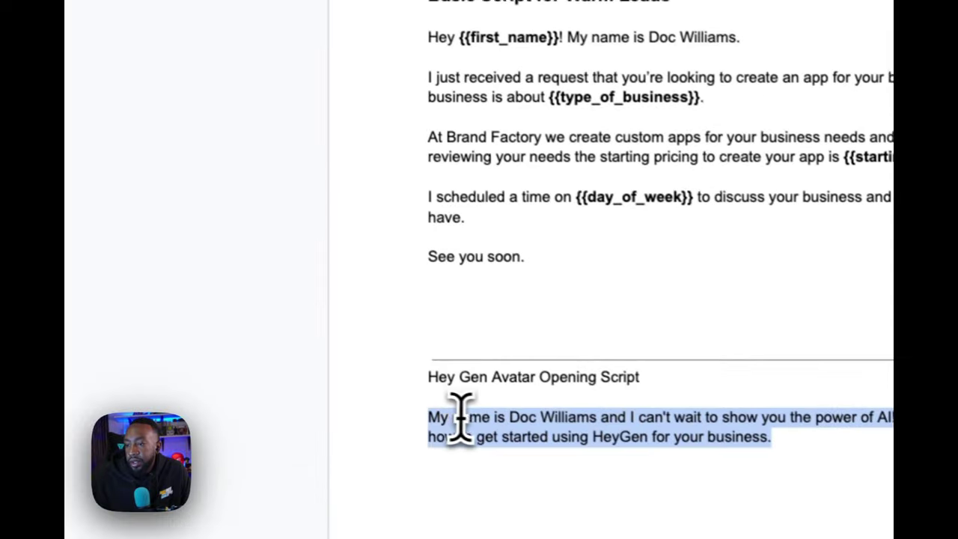
- Copy the HeyGen avatar opening script from Google Docs into ElevenLabs and generate a 9-second clip
{"action": "right_click", "coordinate": [385, 385]}
{"action": "left_click", "coordinate": [329, 178]}
{"action": "left_click", "coordinate": [616, 77]}
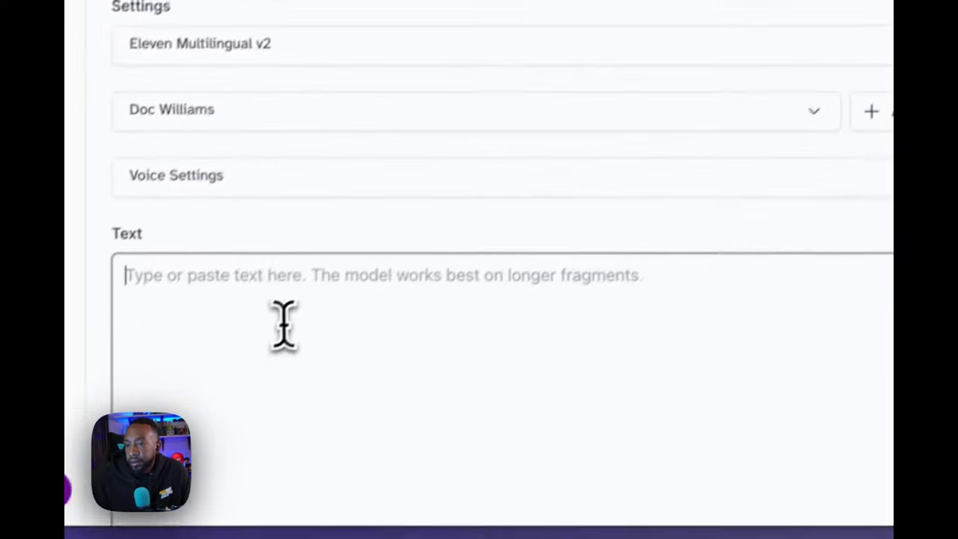
{"action": "right_click", "coordinate": [316, 314]}
{"action": "left_click", "coordinate": [436, 396]}
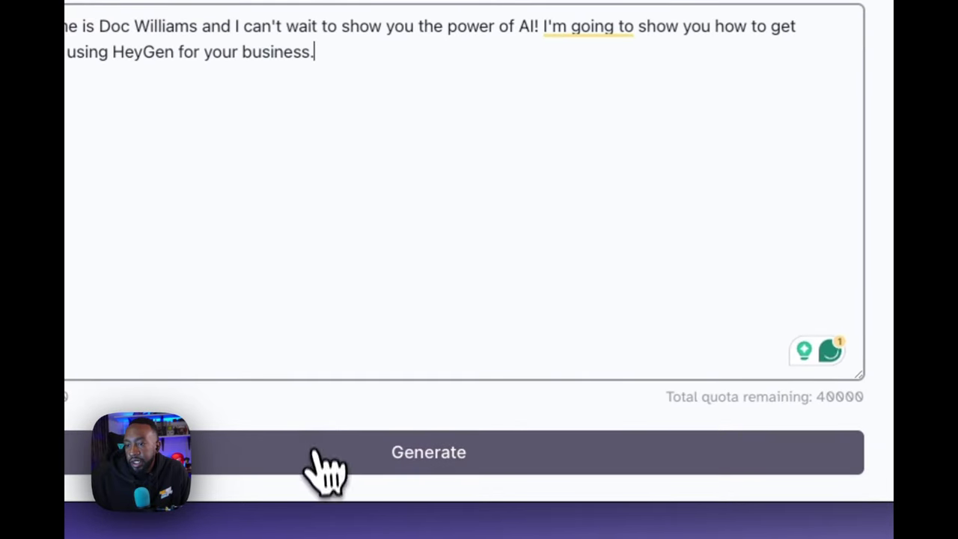
{"action": "left_click", "coordinate": [318, 455]}
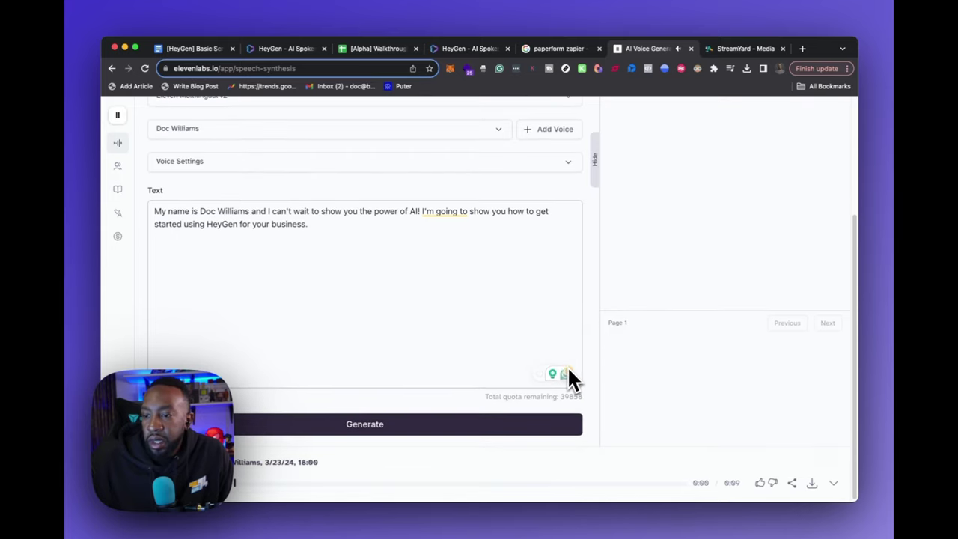
- Replace the script with the new line starting "What you're seeing", fixing the spacing before "step"
{"action": "scroll", "coordinate": [566, 366], "scroll_direction": "up", "scroll_amount": 3}
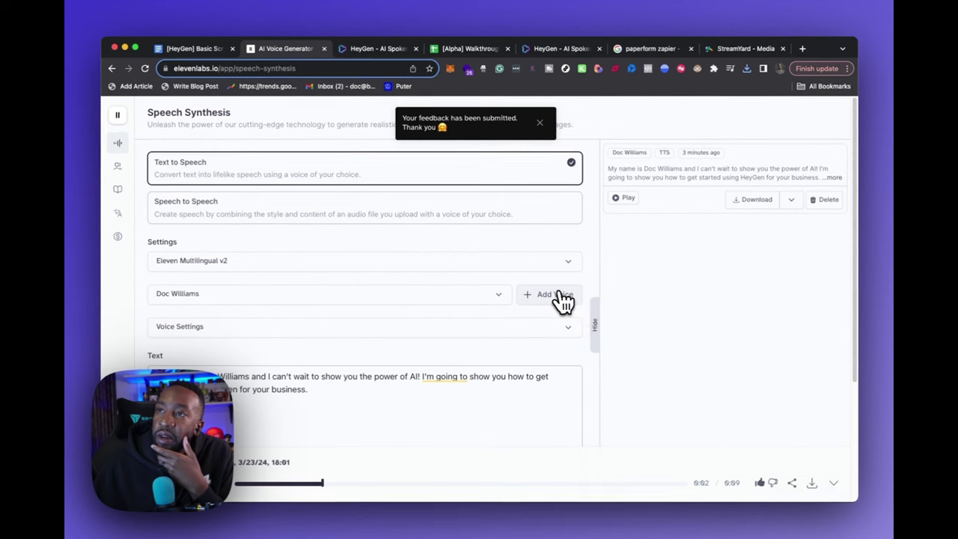
{"action": "left_click_drag", "start_coordinate": [297, 389], "coordinate": [309, 389]}
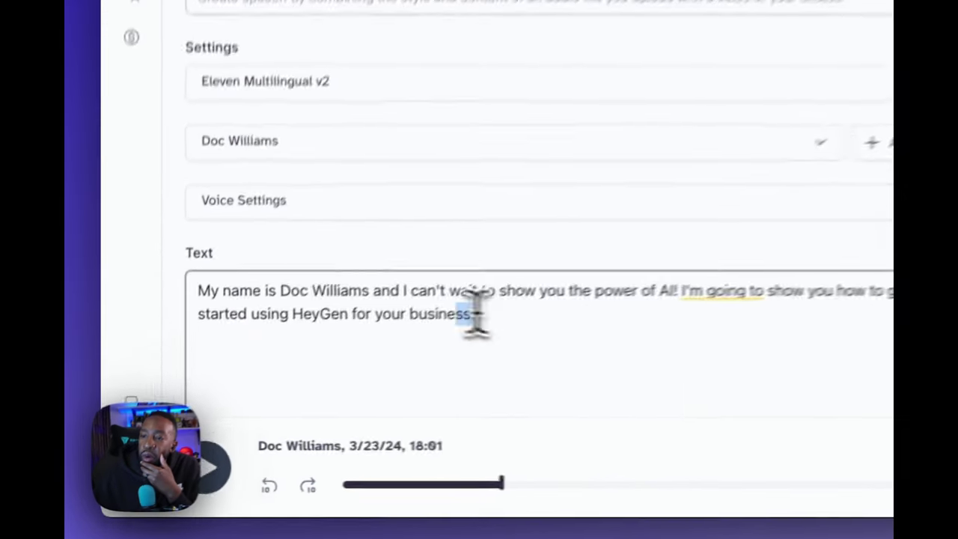
{"action": "left_click_drag", "start_coordinate": [476, 313], "coordinate": [189, 290]}
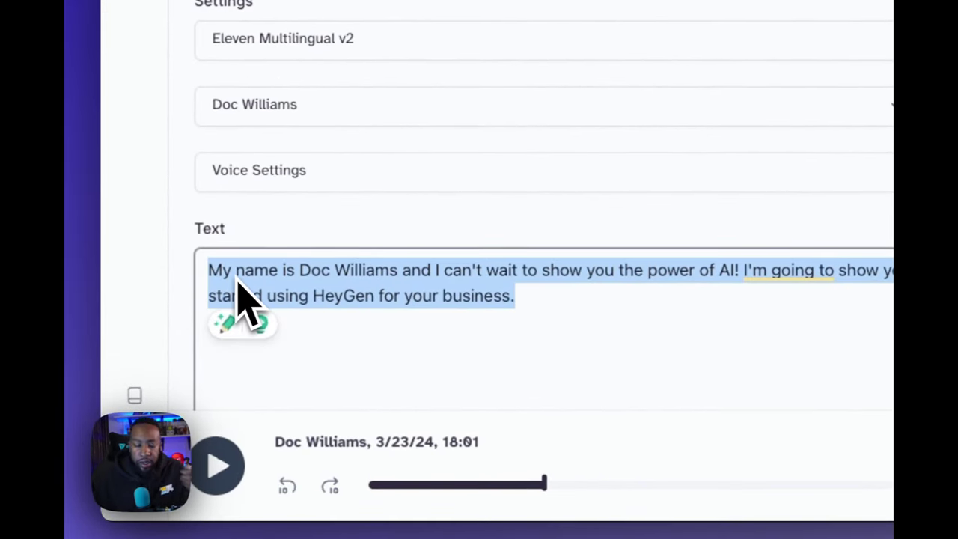
{"action": "type", "text": "What"}
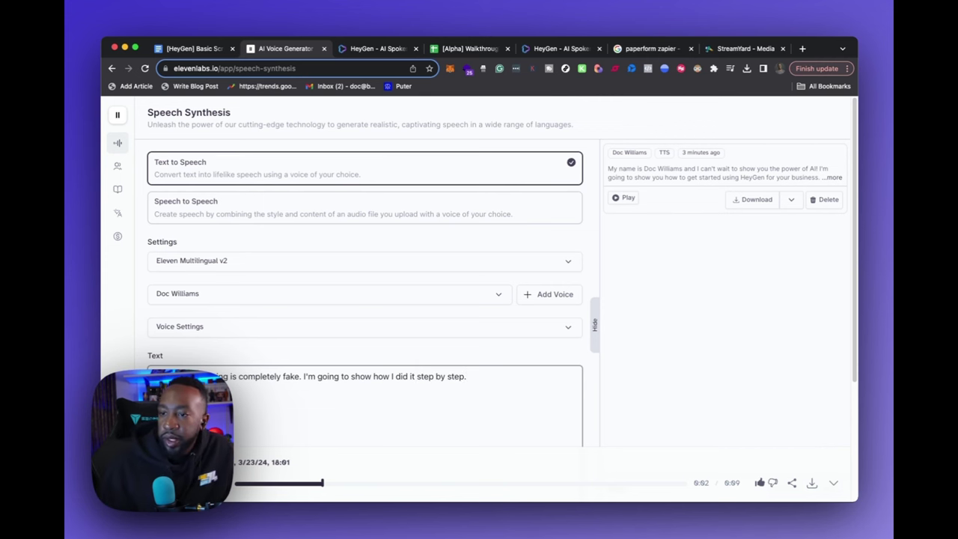
{"action": "scroll", "coordinate": [406, 385], "scroll_direction": "down", "scroll_amount": 2}
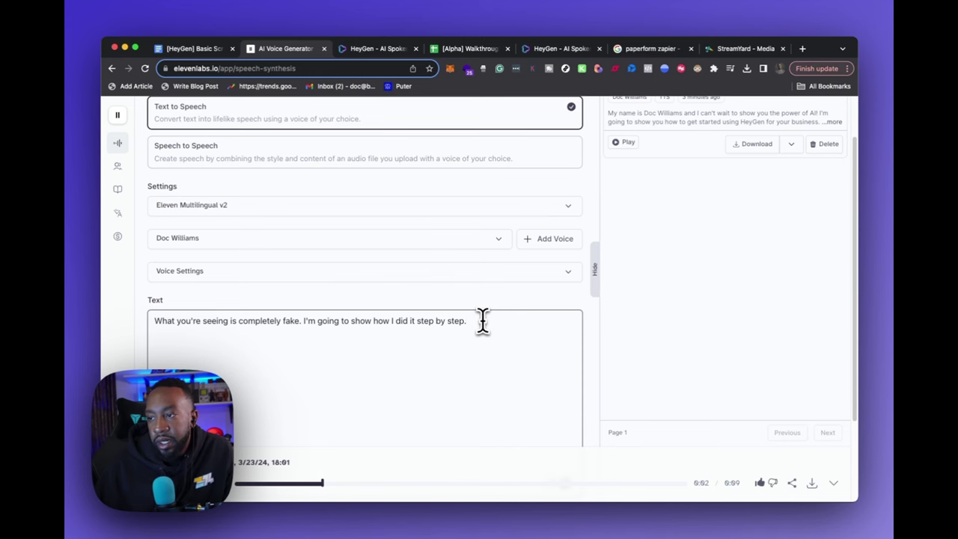
{"action": "left_click", "coordinate": [414, 320]}
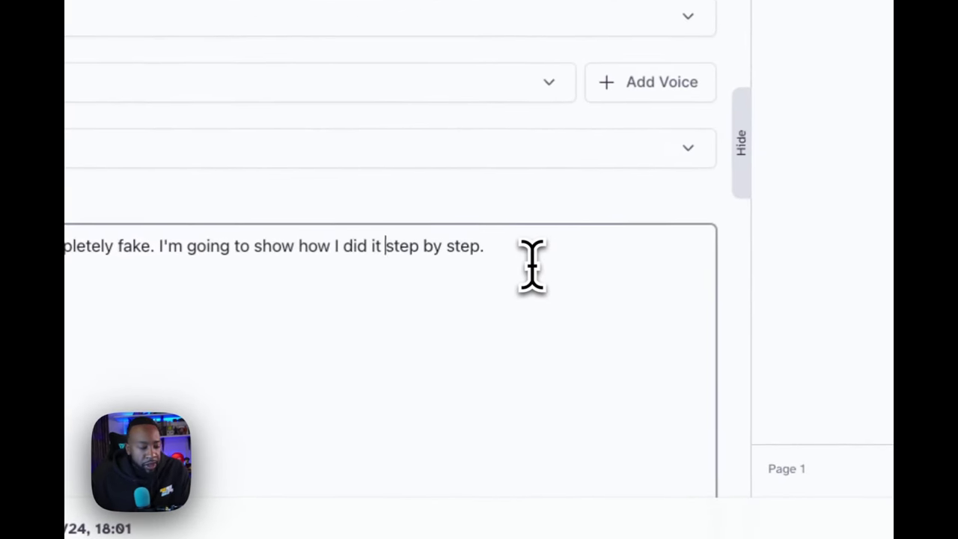
{"action": "key", "text": "BackSpace"}
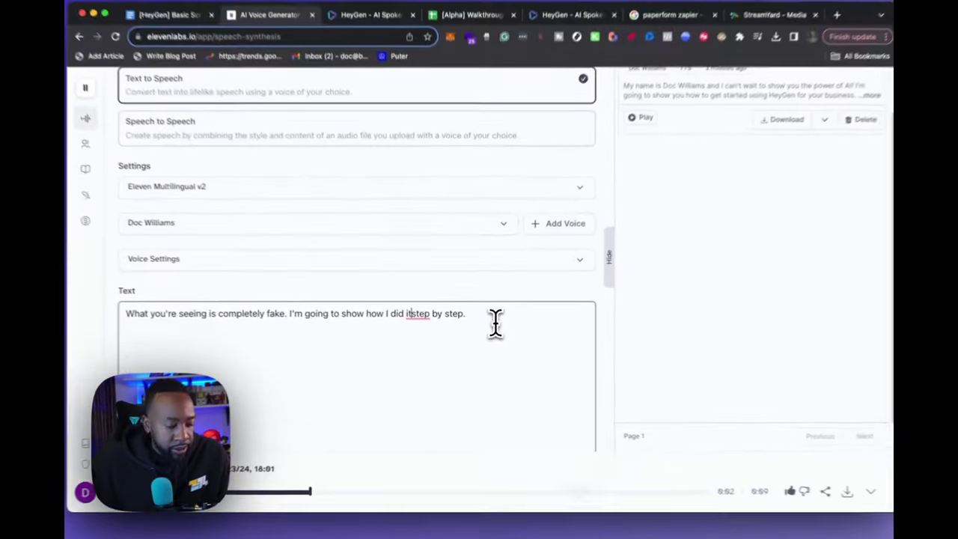
{"action": "type", "text": ". S"}
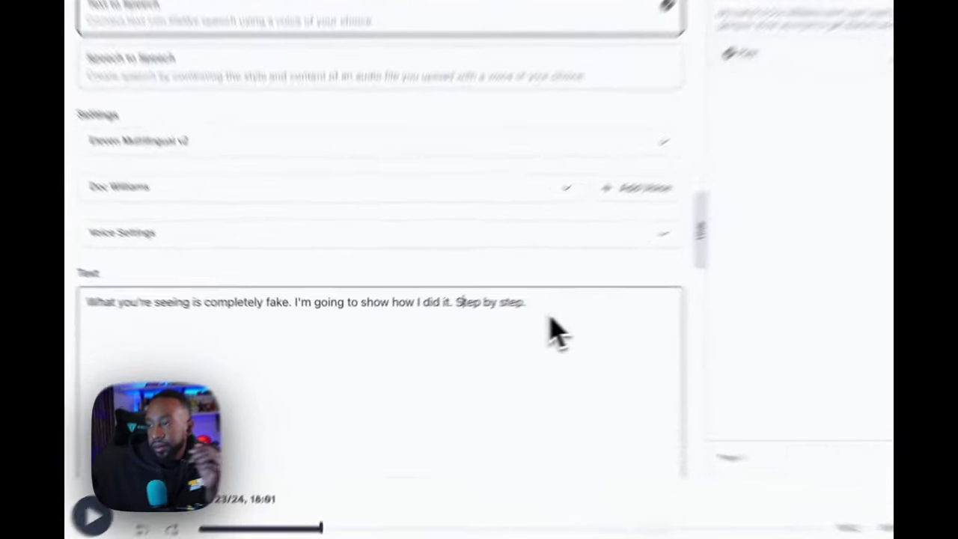
- Copy the new sentence and generate speech from it in the cloned voice
{"action": "left_click_drag", "start_coordinate": [491, 326], "coordinate": [185, 300]}
{"action": "right_click", "coordinate": [202, 324]}
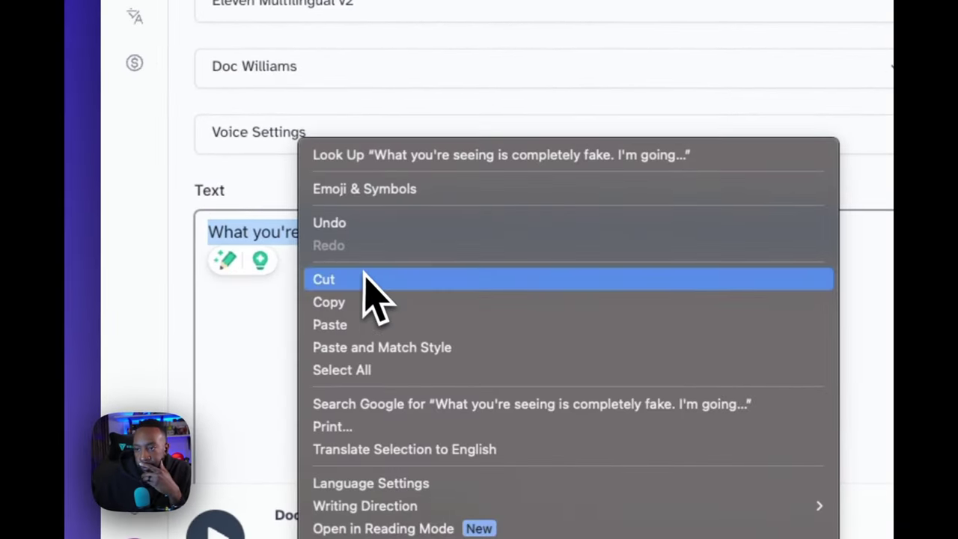
{"action": "left_click", "coordinate": [377, 302]}
{"action": "left_click", "coordinate": [838, 344]}
{"action": "scroll", "coordinate": [597, 257], "scroll_direction": "down", "scroll_amount": 3}
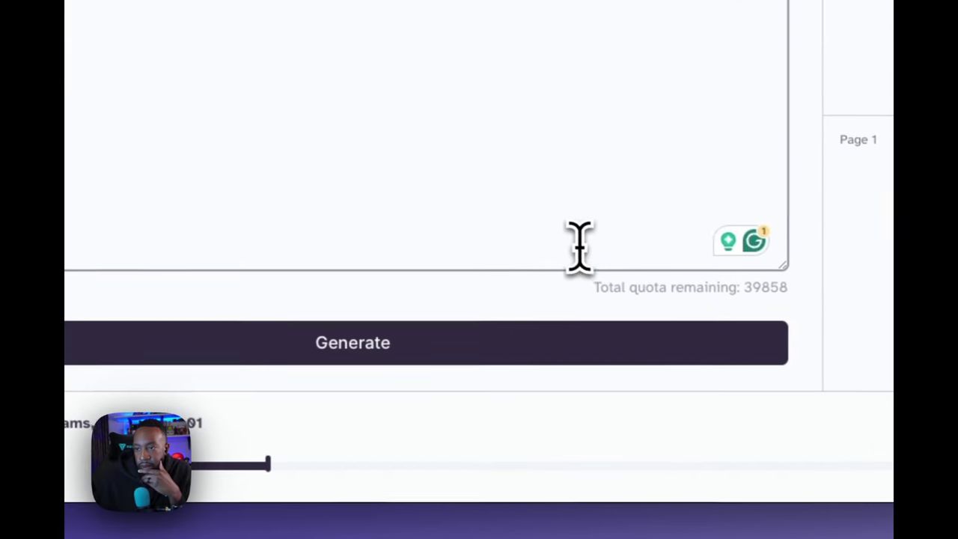
{"action": "left_click", "coordinate": [408, 344]}
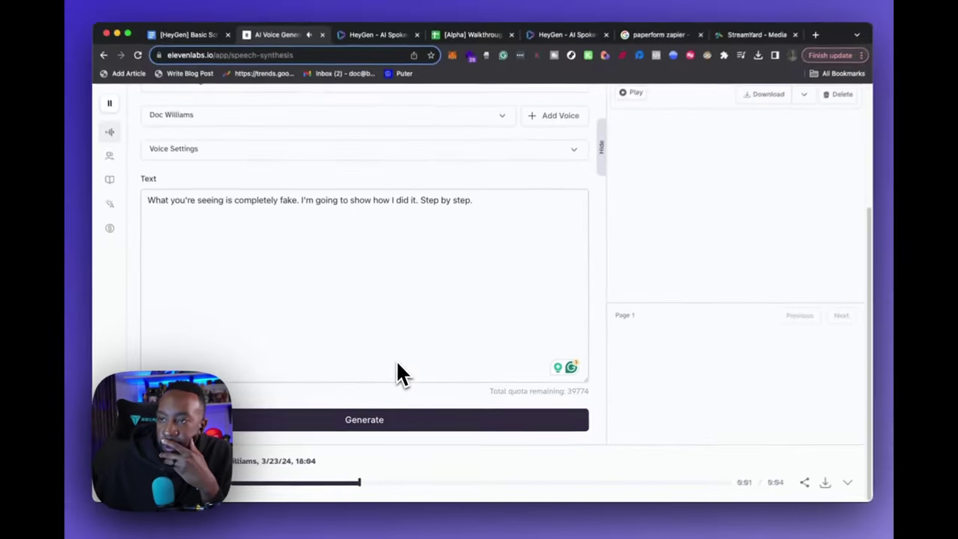
- Change the period after "fake" to an exclamation mark, regenerate, and download the 5-second clip
{"action": "scroll", "coordinate": [396, 362], "scroll_direction": "up", "scroll_amount": 3}
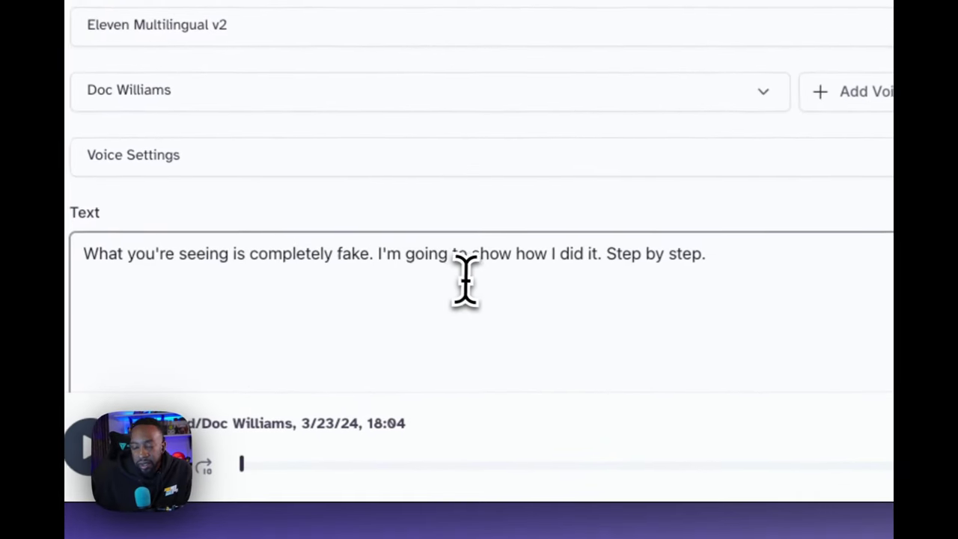
{"action": "key", "text": "BackSpace"}
{"action": "type", "text": "!"}
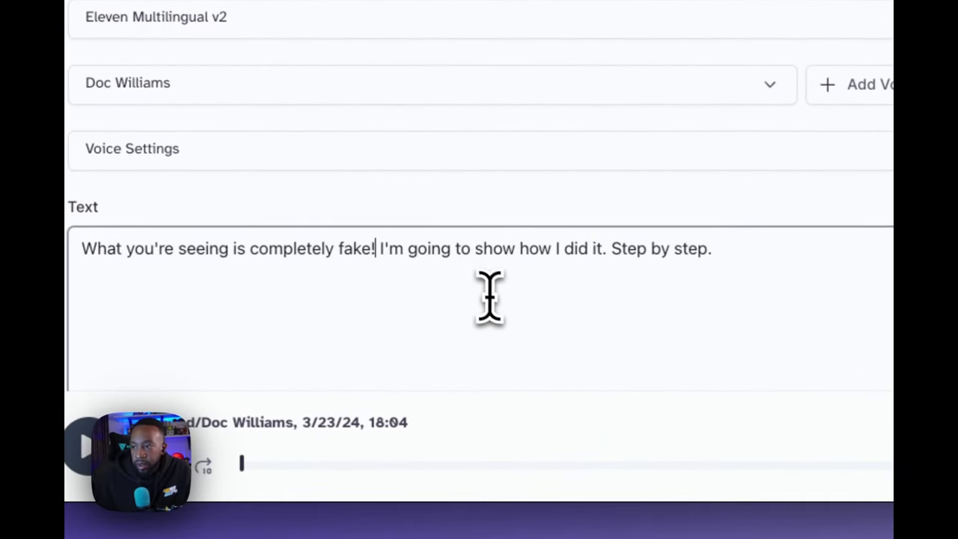
{"action": "scroll", "coordinate": [491, 299], "scroll_direction": "down", "scroll_amount": 5}
{"action": "left_click", "coordinate": [393, 343]}
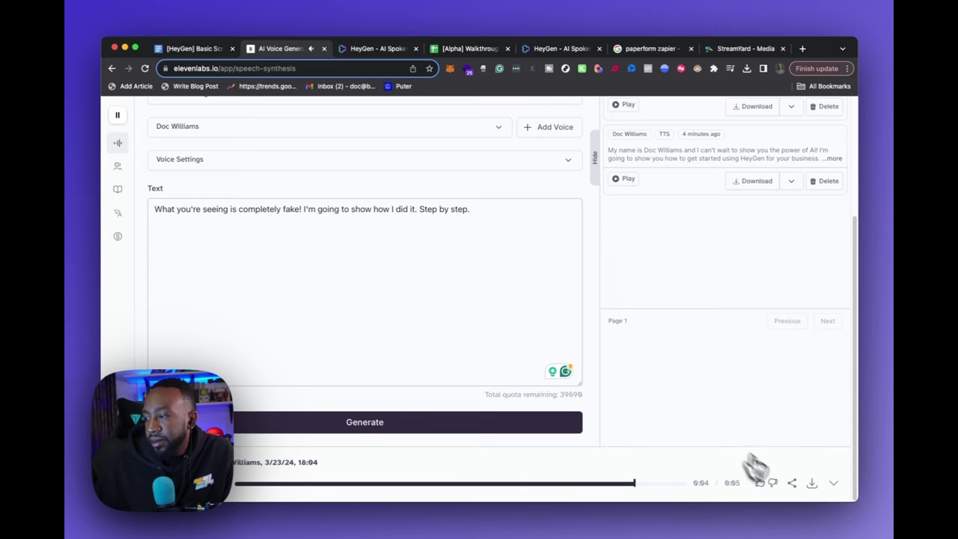
{"action": "left_click", "coordinate": [811, 482]}
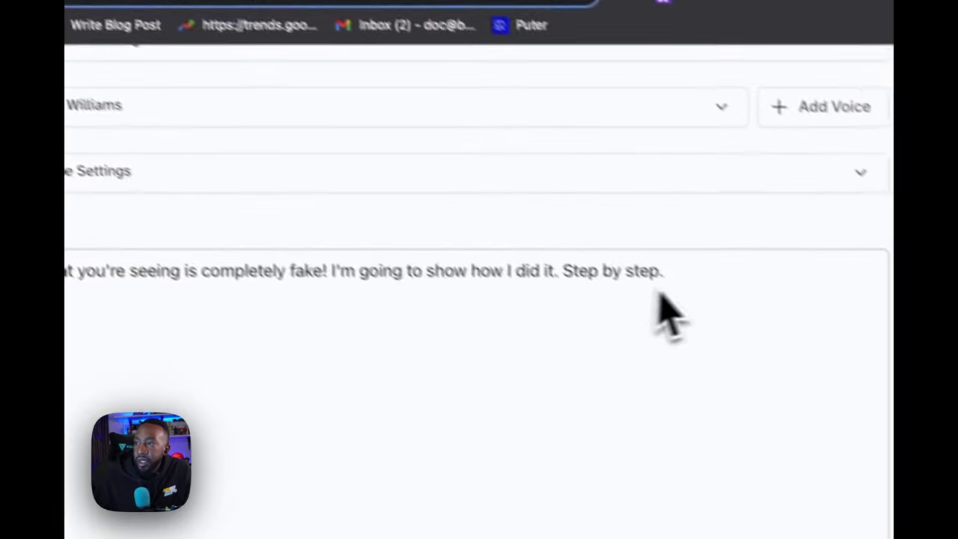
- Copy the final "What you're seeing is completely fake!" line and return to HeyGen
{"action": "left_click_drag", "start_coordinate": [801, 397], "coordinate": [193, 371]}
{"action": "left_click_drag", "start_coordinate": [210, 251], "coordinate": [195, 255]}
{"action": "right_click", "coordinate": [241, 260]}
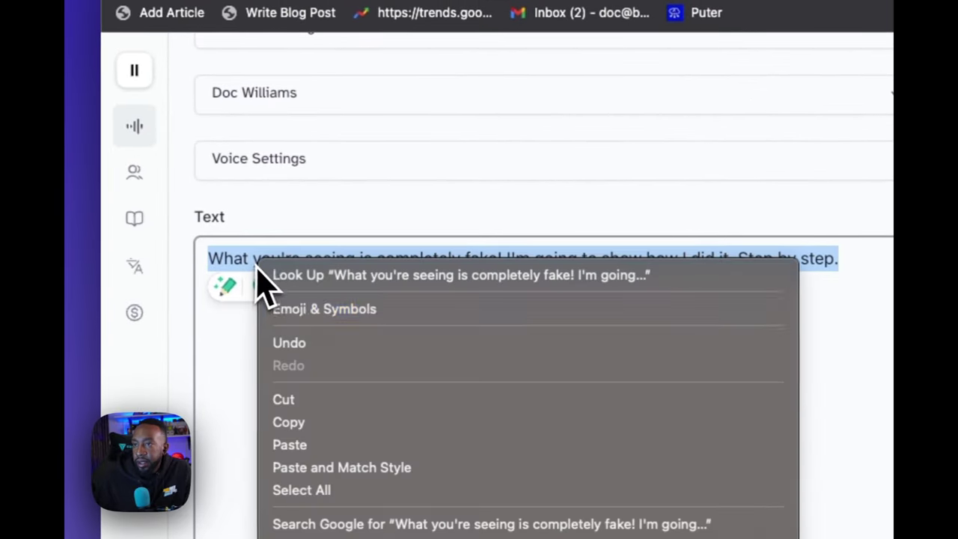
{"action": "left_click", "coordinate": [436, 423]}
{"action": "left_click", "coordinate": [641, 0]}
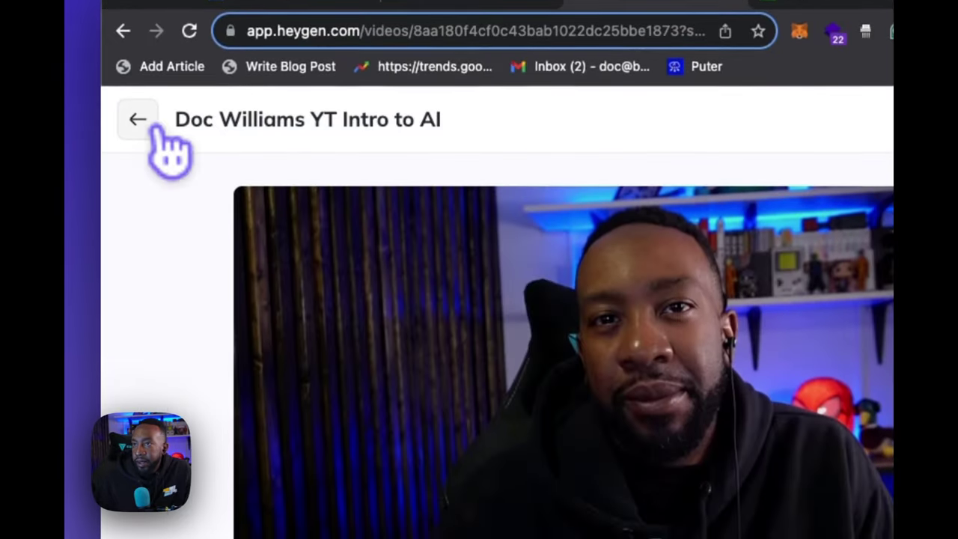
- Open the user's own instant avatar from Video Avatar and start an AI Studio video with it
{"action": "left_click", "coordinate": [153, 127]}
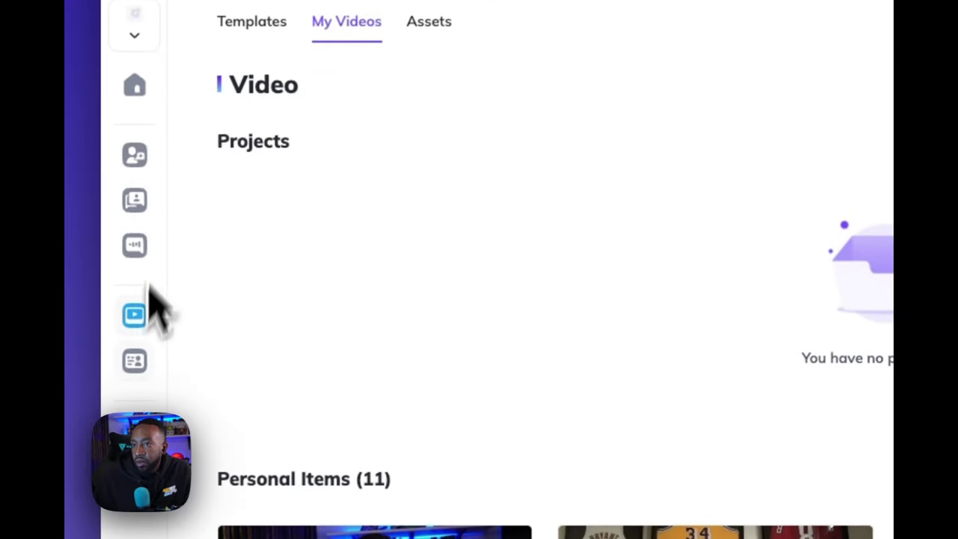
{"action": "left_click", "coordinate": [136, 155]}
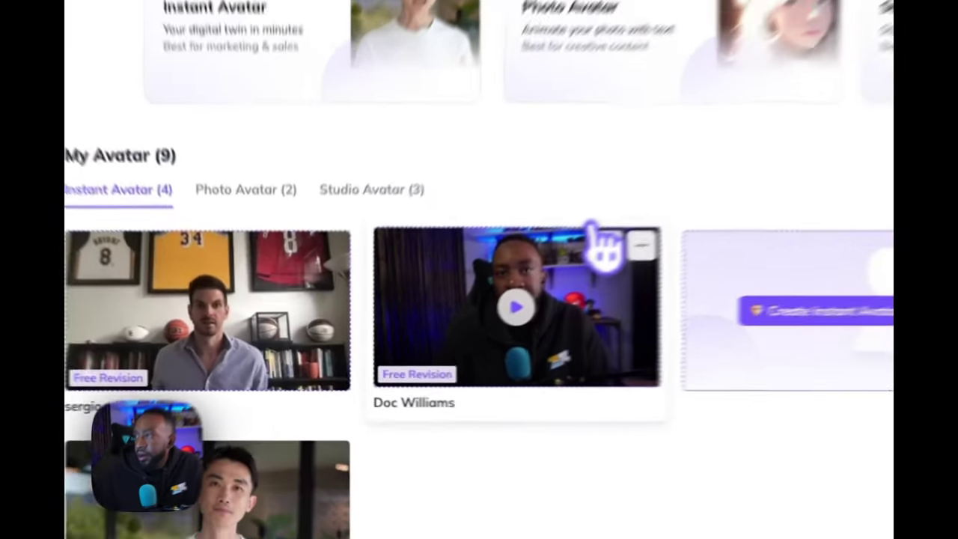
{"action": "scroll", "coordinate": [464, 307], "scroll_direction": "down", "scroll_amount": 8}
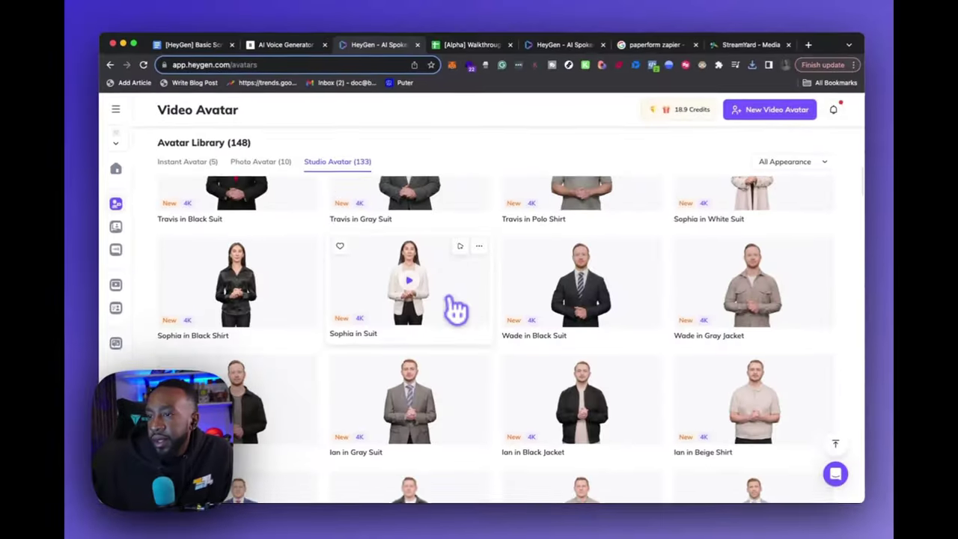
{"action": "scroll", "coordinate": [455, 308], "scroll_direction": "up", "scroll_amount": 10}
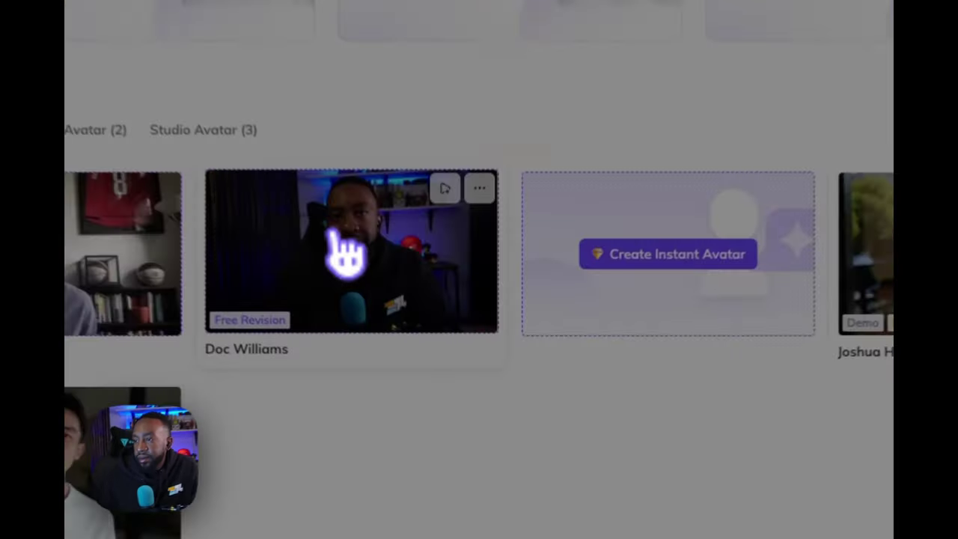
{"action": "left_click", "coordinate": [406, 345]}
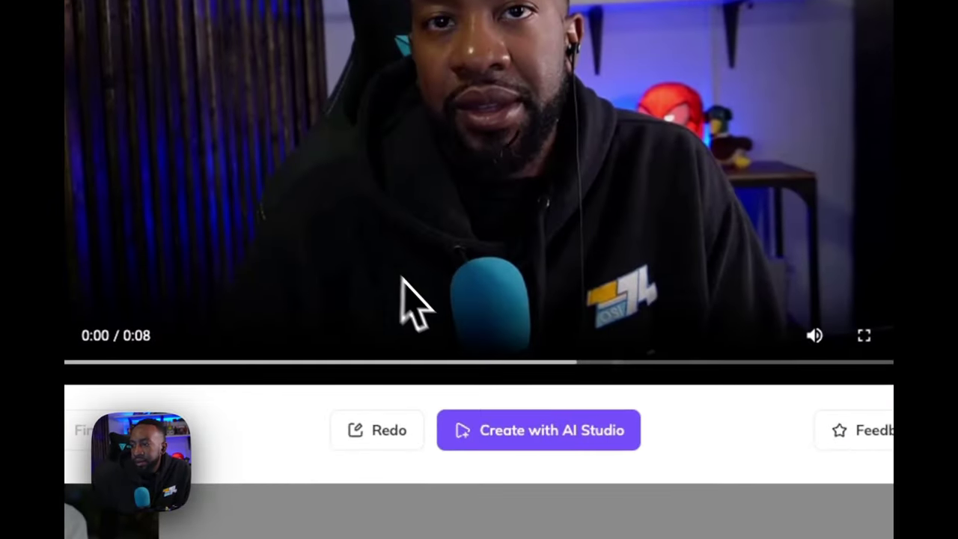
{"action": "left_click", "coordinate": [582, 430]}
- Open the avatar in the AI Studio editor and select its existing script
{"action": "left_click", "coordinate": [595, 404]}
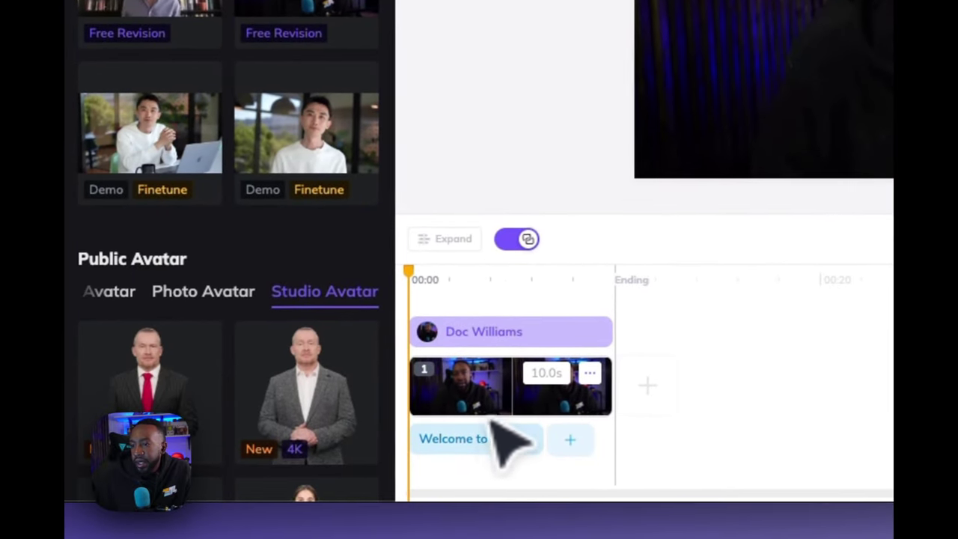
{"action": "left_click", "coordinate": [488, 441]}
{"action": "left_click_drag", "start_coordinate": [362, 209], "coordinate": [203, 152]}
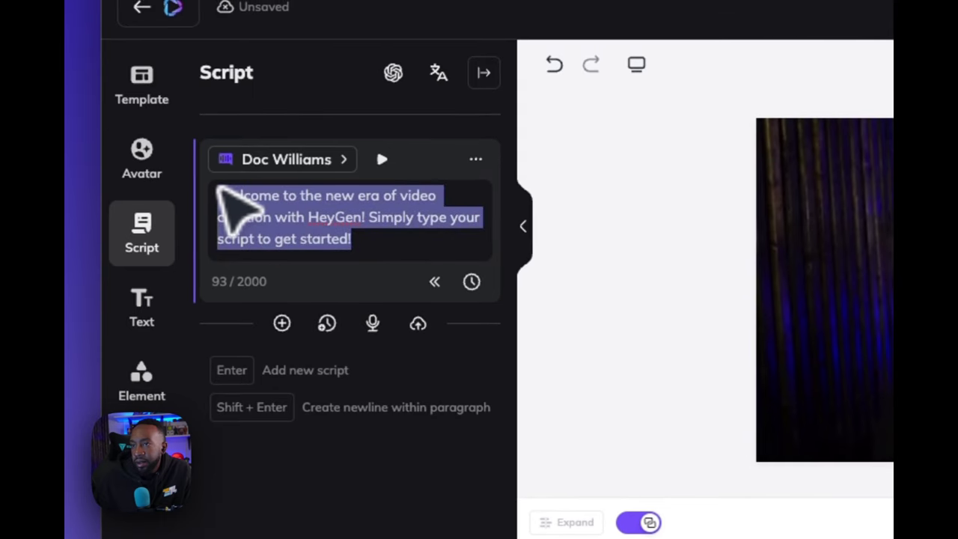
{"action": "right_click", "coordinate": [219, 191]}
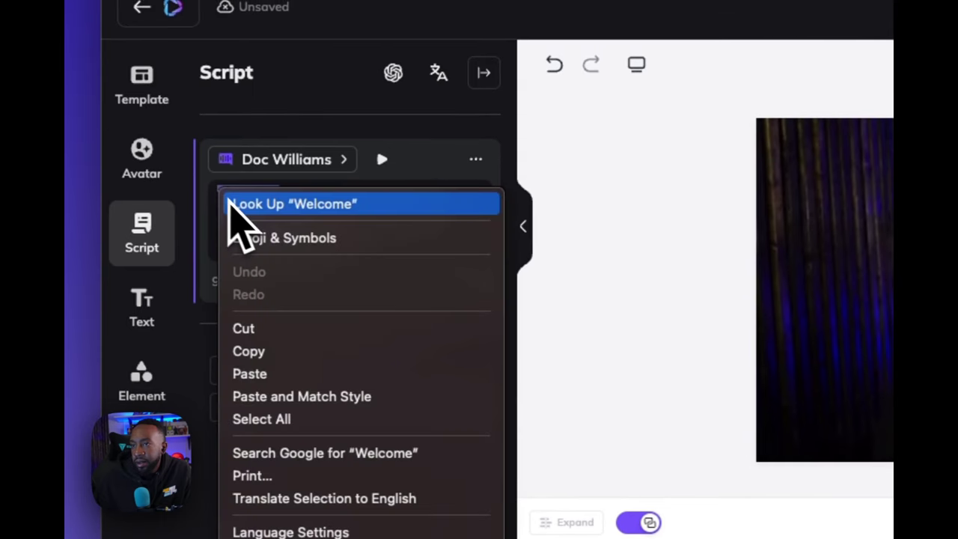
{"action": "left_click", "coordinate": [414, 183]}
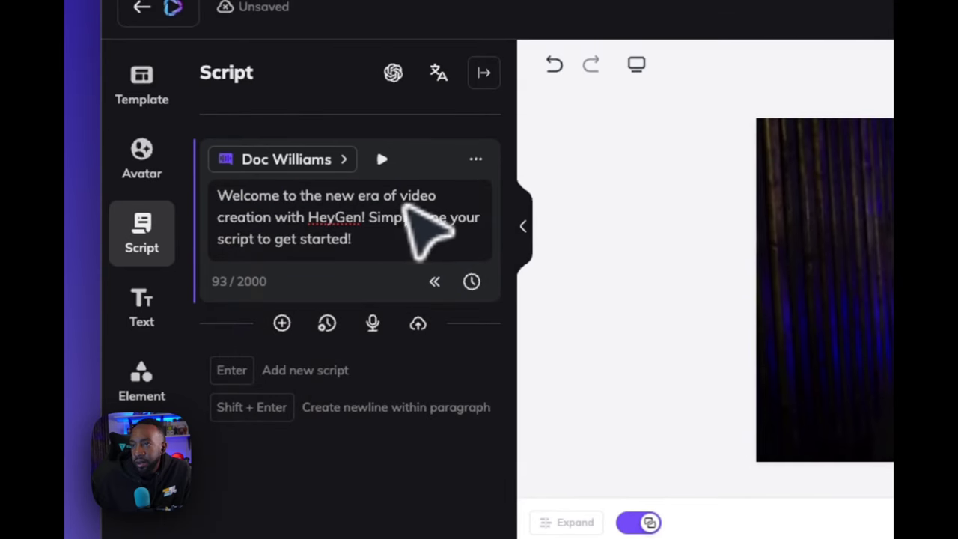
- Replace the script with the "What you're seeing is completely fake!" line, preview it, and submit
{"action": "key", "text": "ctrl+a"}
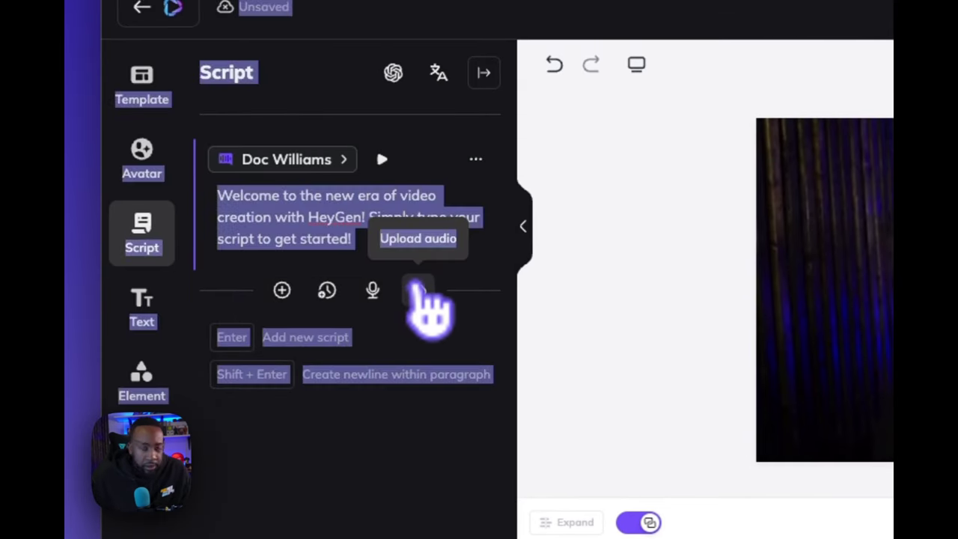
{"action": "left_click", "coordinate": [352, 241]}
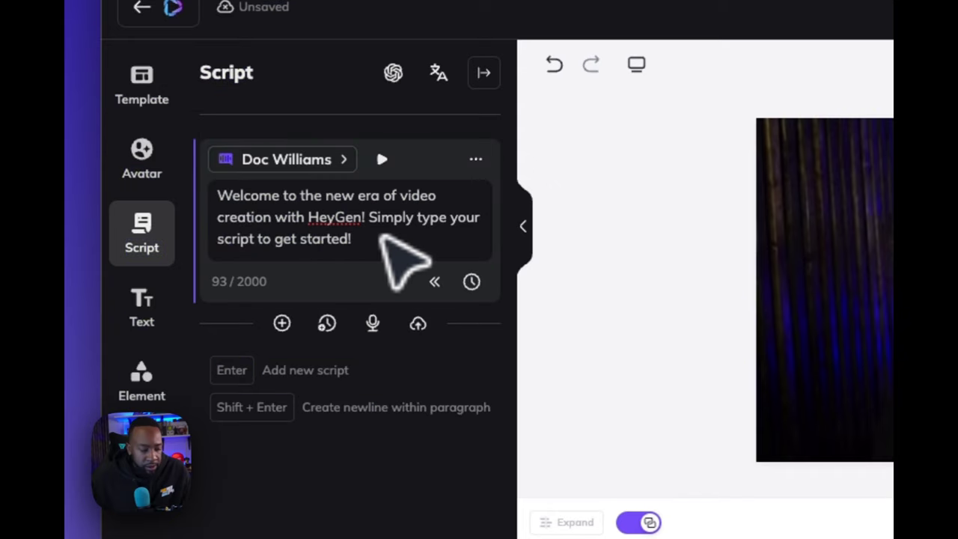
{"action": "key", "text": "ctrl+a"}
{"action": "key", "text": "ctrl+v"}
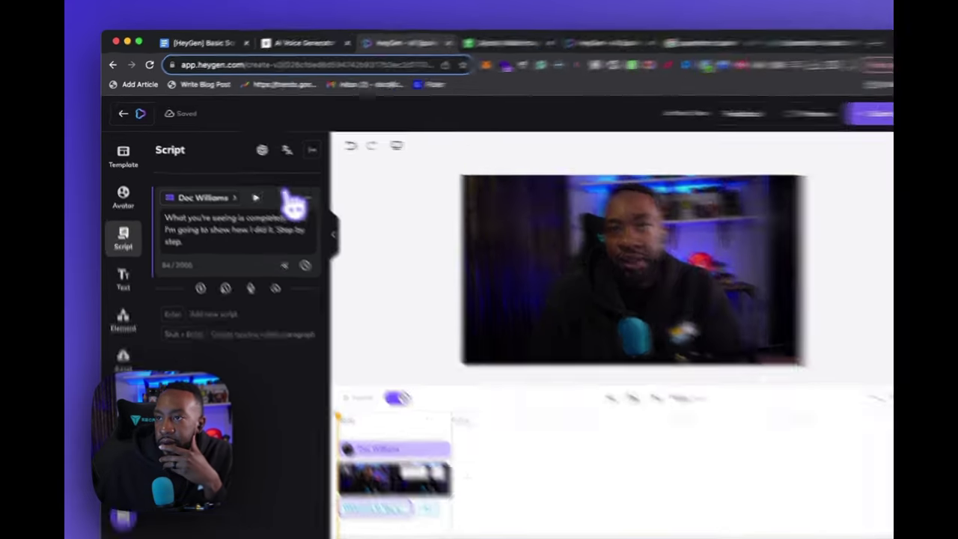
{"action": "left_click", "coordinate": [241, 188]}
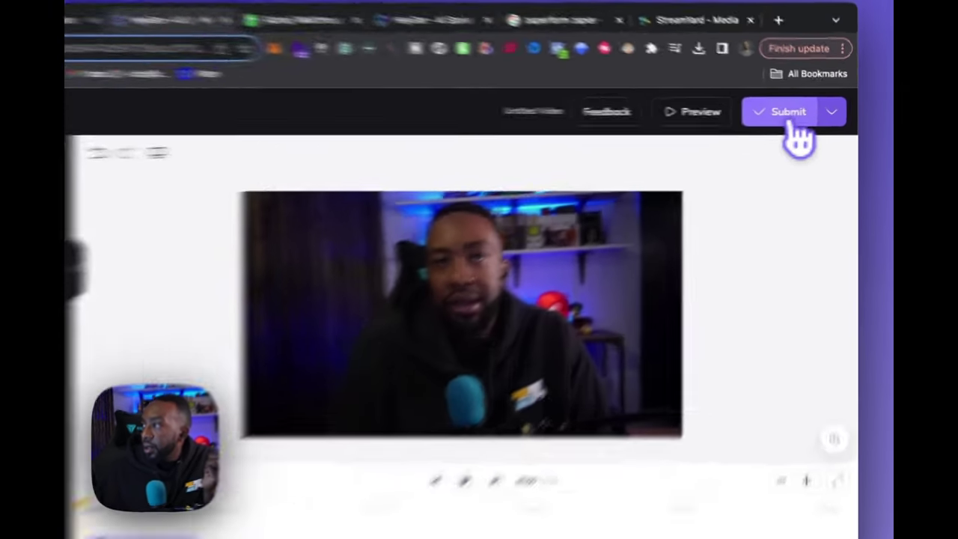
{"action": "left_click", "coordinate": [791, 124]}
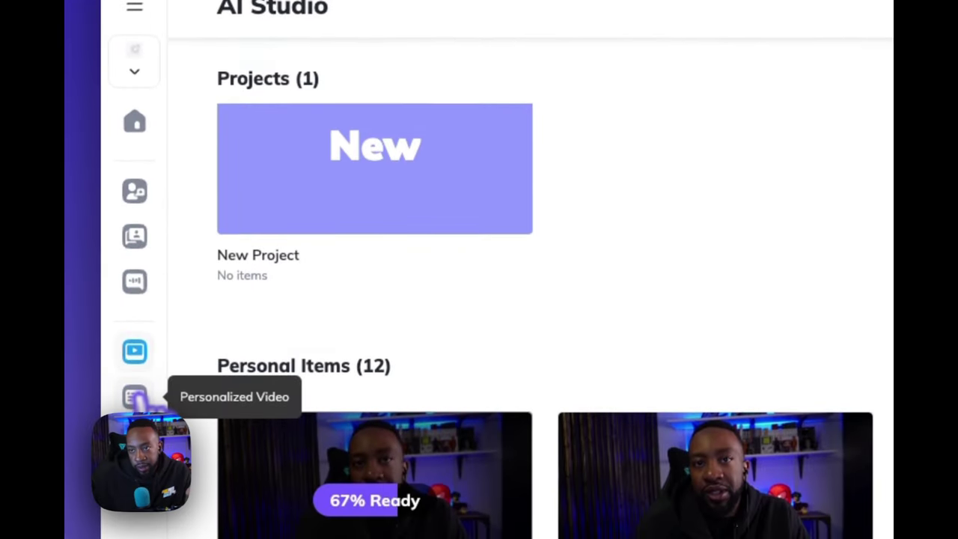
- Open My New Project's five completed personalized videos, check the ElevenLabs and Docs tabs, and come back
{"action": "left_click", "coordinate": [135, 397]}
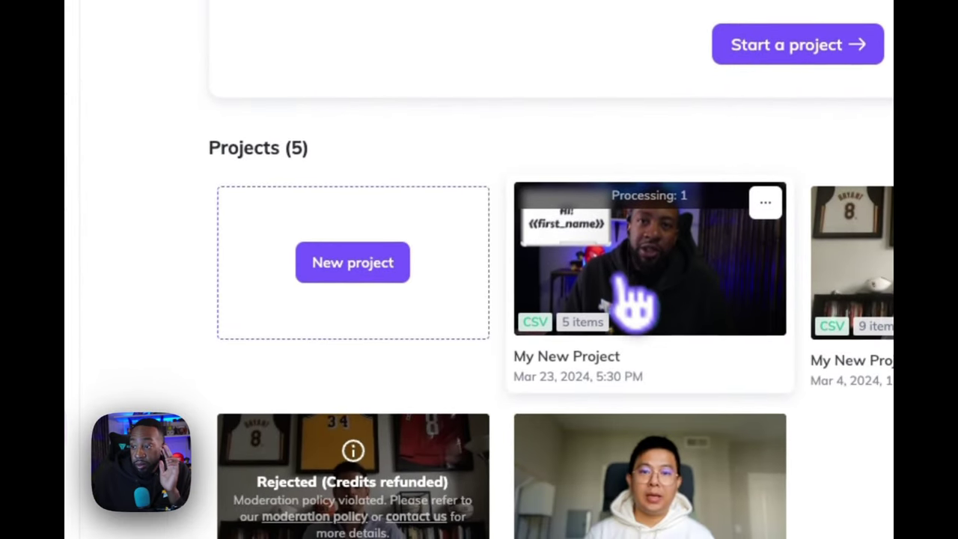
{"action": "left_click", "coordinate": [634, 303]}
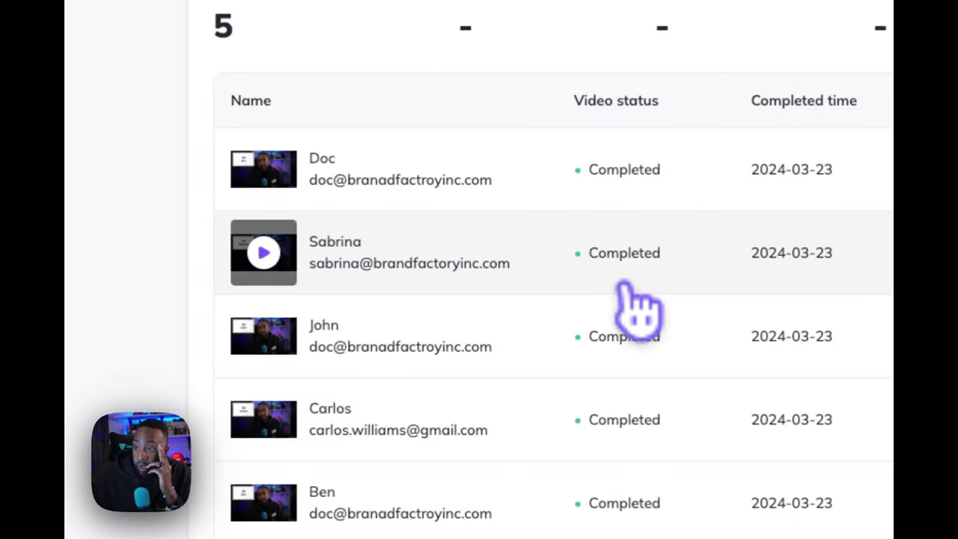
{"action": "scroll", "coordinate": [635, 307], "scroll_direction": "down", "scroll_amount": 1}
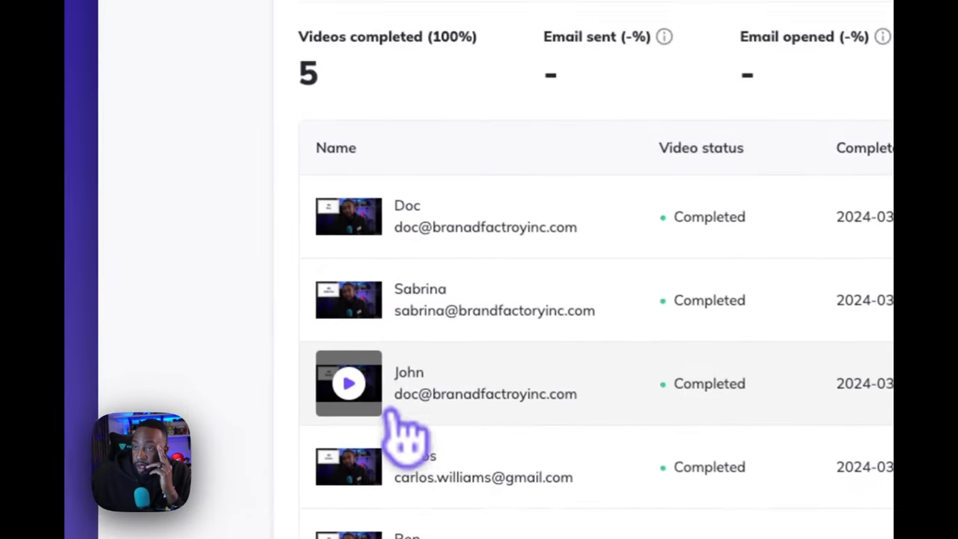
{"action": "left_click", "coordinate": [479, 45]}
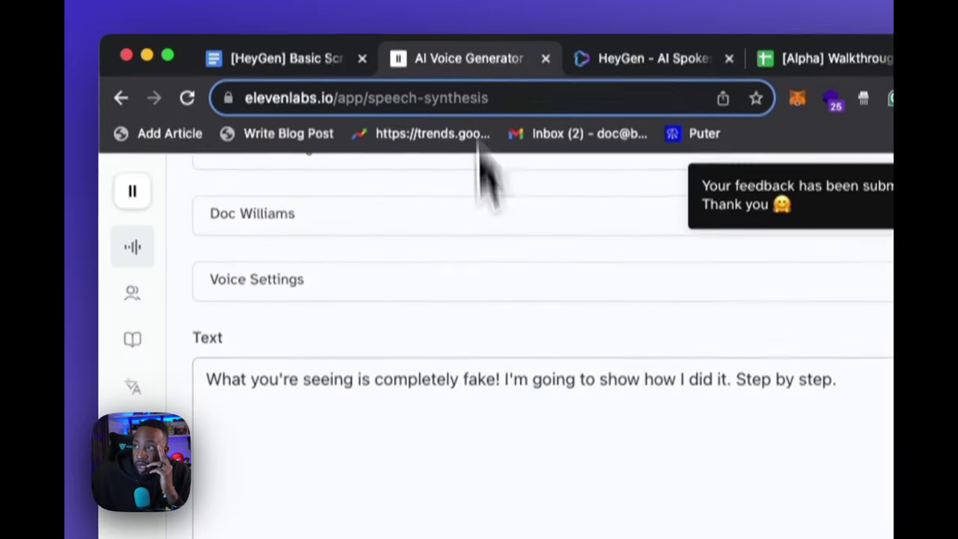
{"action": "scroll", "coordinate": [488, 283], "scroll_direction": "up", "scroll_amount": 4}
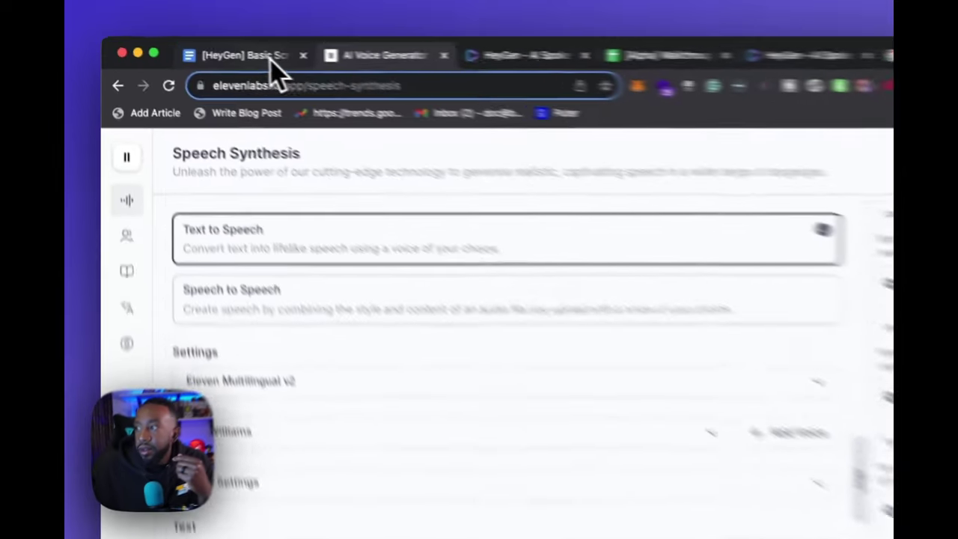
{"action": "left_click", "coordinate": [220, 49]}
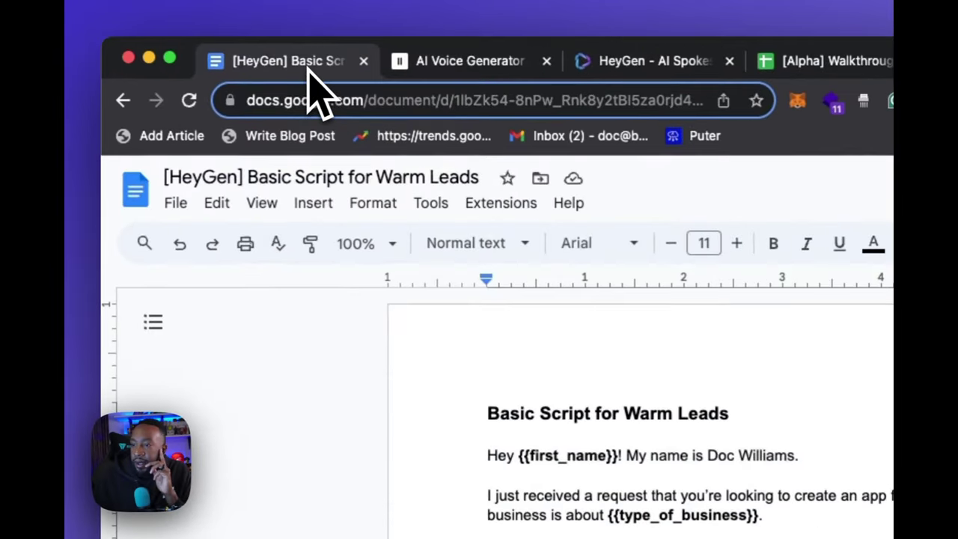
{"action": "left_click", "coordinate": [408, 64]}
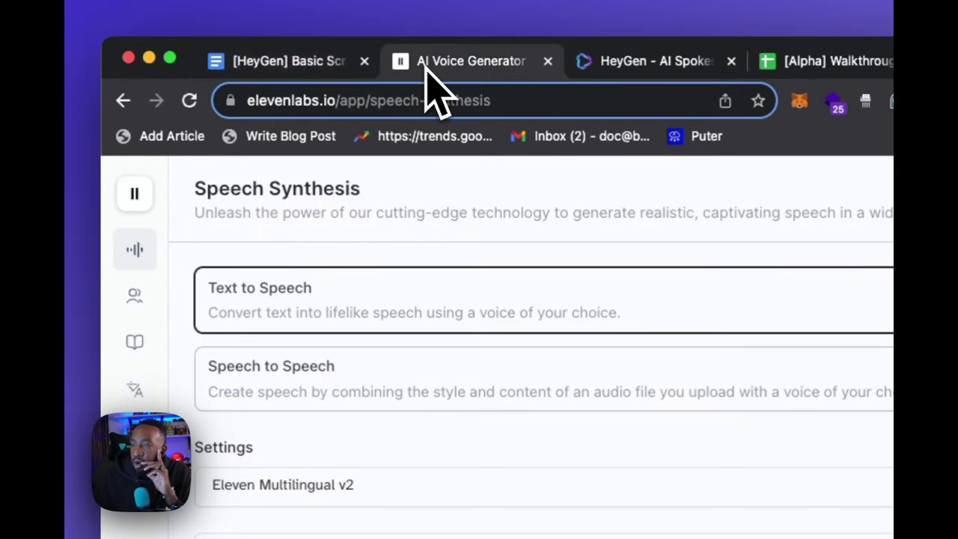
{"action": "left_click", "coordinate": [620, 62]}
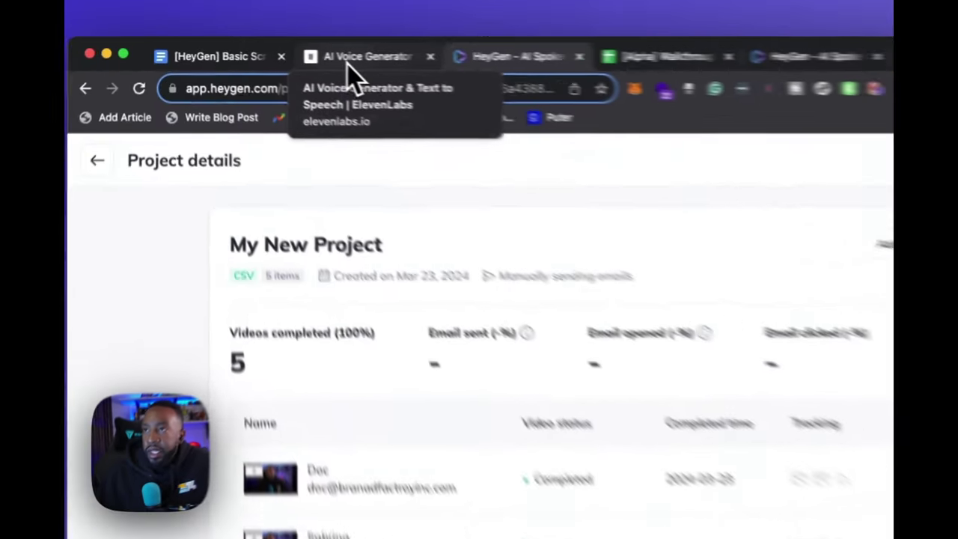
- Switch between ElevenLabs Speech Synthesis and HeyGen's project details to check the project rows
{"action": "left_click", "coordinate": [276, 50]}
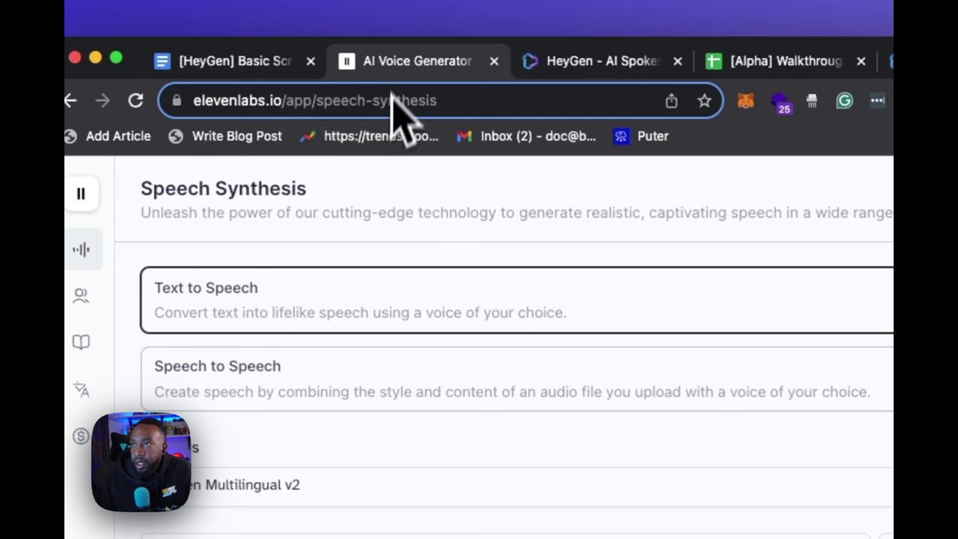
{"action": "left_click", "coordinate": [601, 68]}
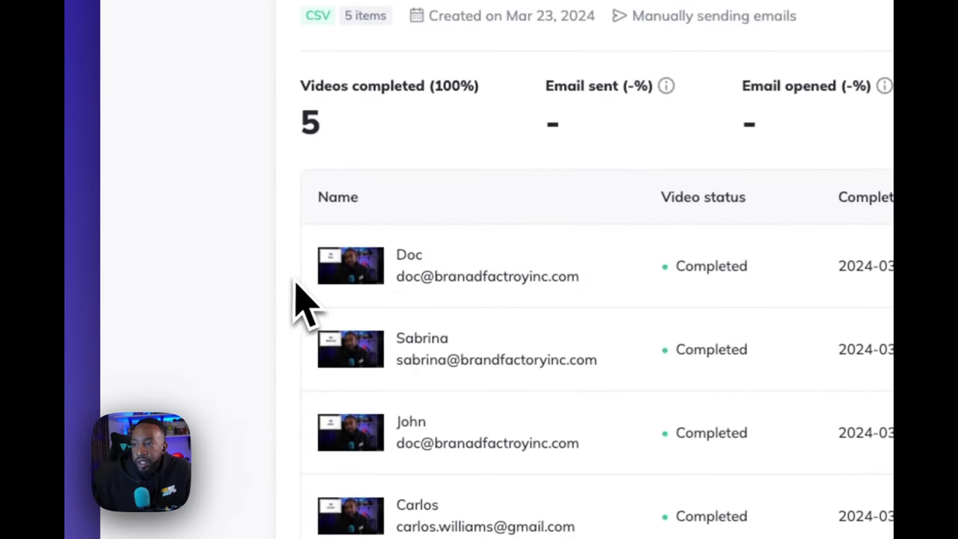
{"action": "mouse_move", "coordinate": [397, 329]}
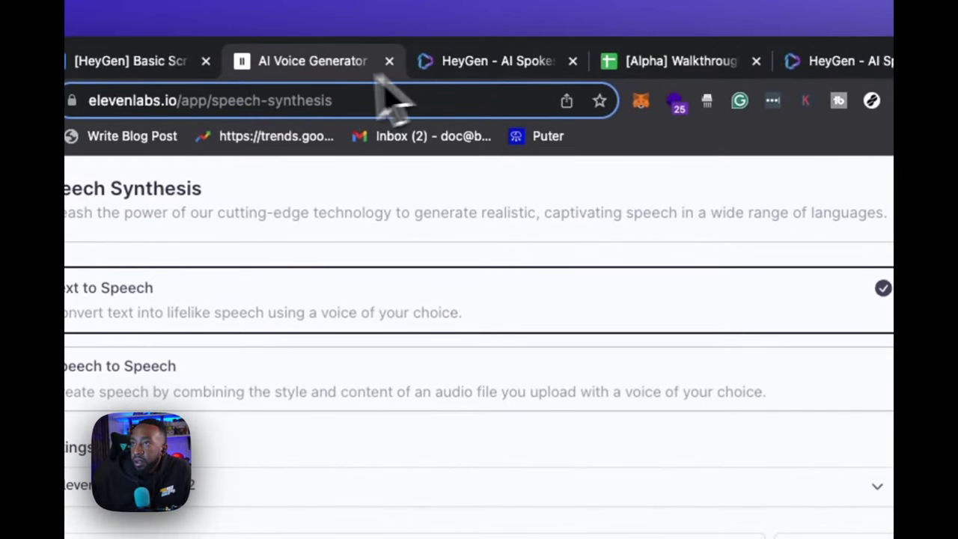
{"action": "left_click", "coordinate": [457, 71]}
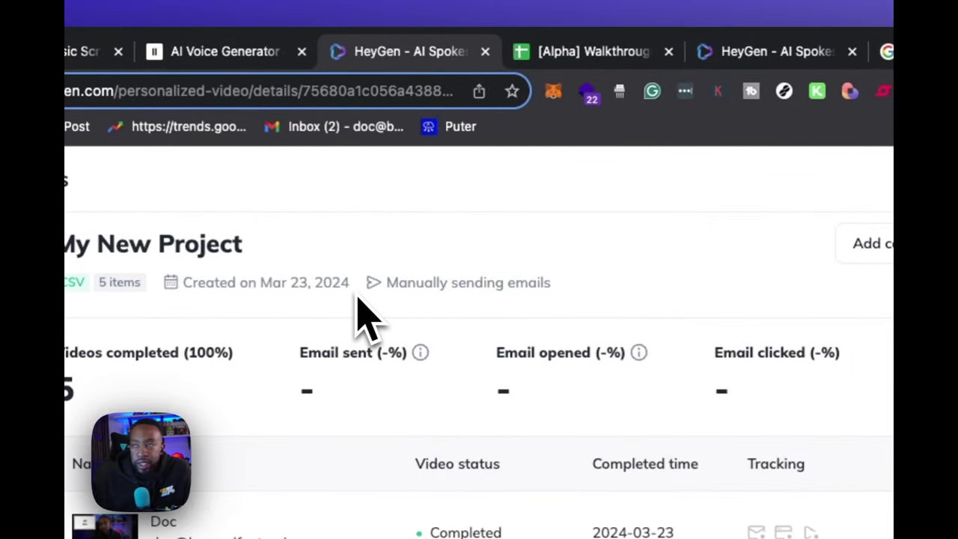
{"action": "left_click", "coordinate": [813, 52]}
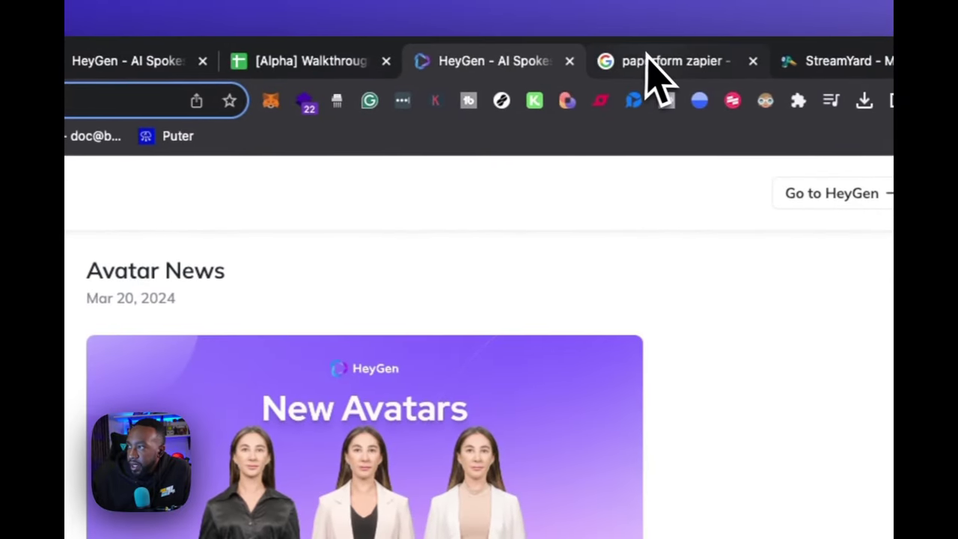
{"action": "left_click", "coordinate": [651, 66]}
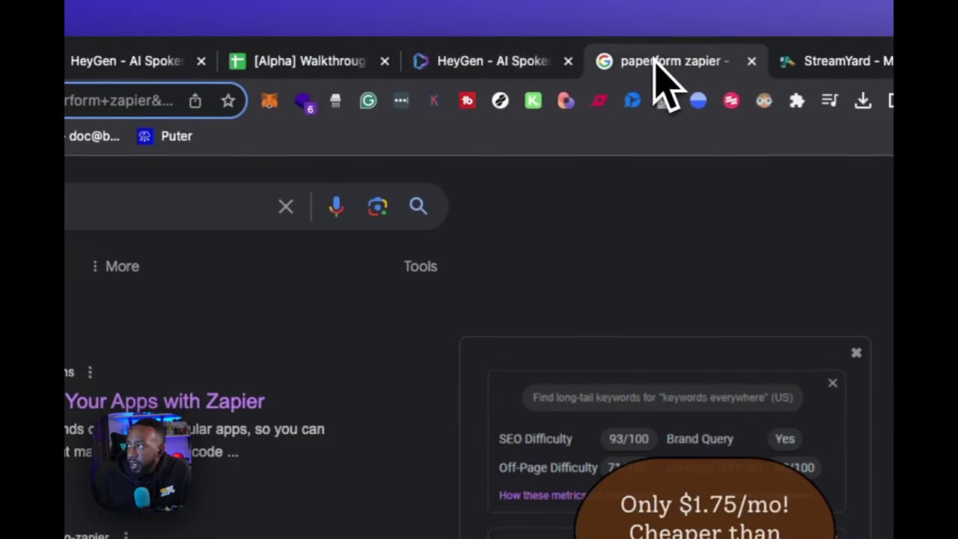
{"action": "left_click", "coordinate": [247, 63]}
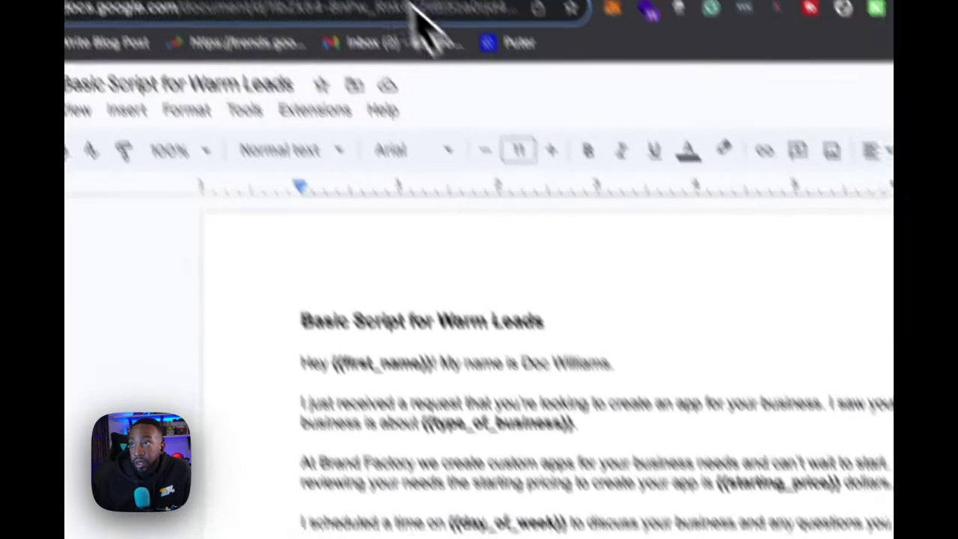
{"action": "left_click", "coordinate": [488, 60]}
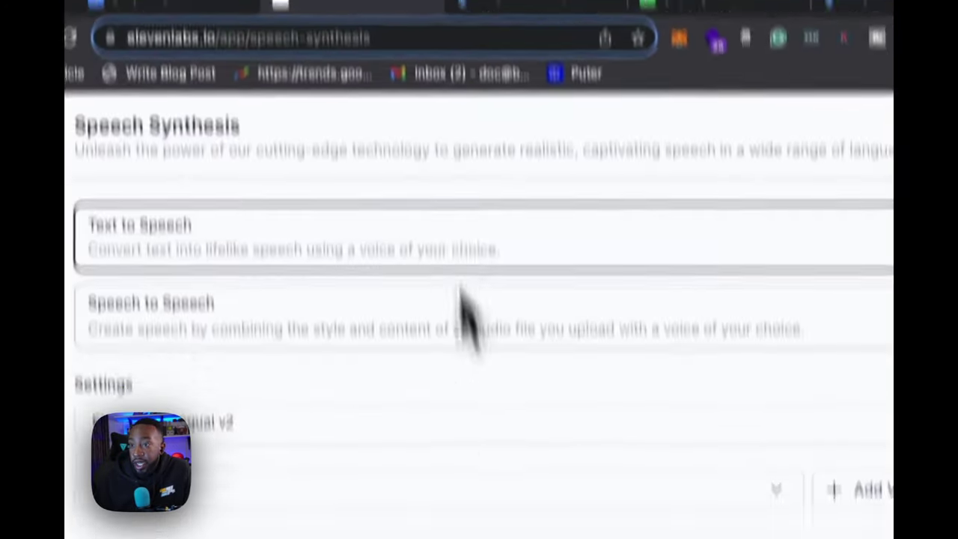